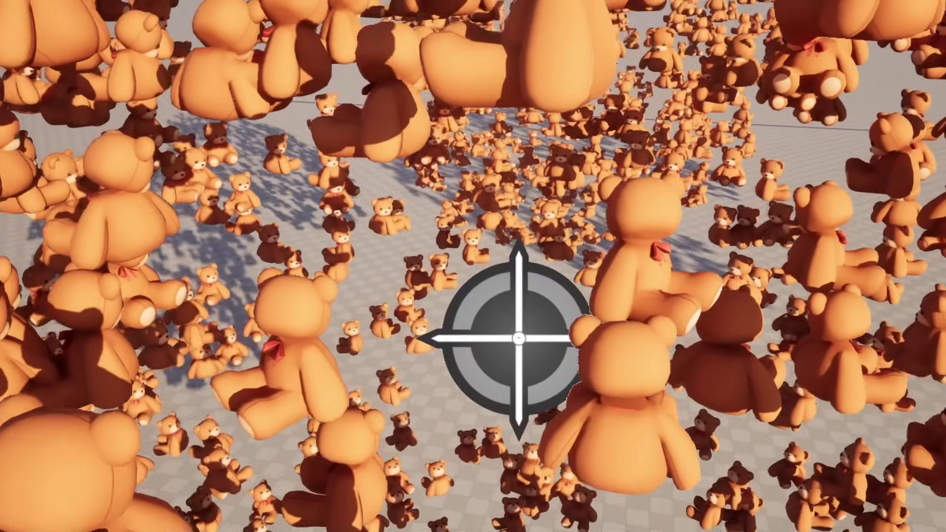
key("w")
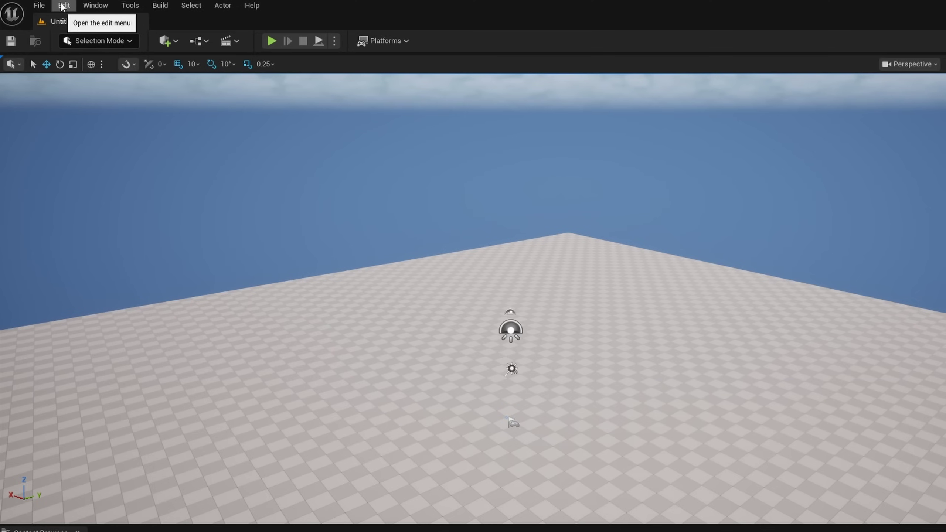
Open the Plugins browser and search for pcg.
left_click(63, 7)
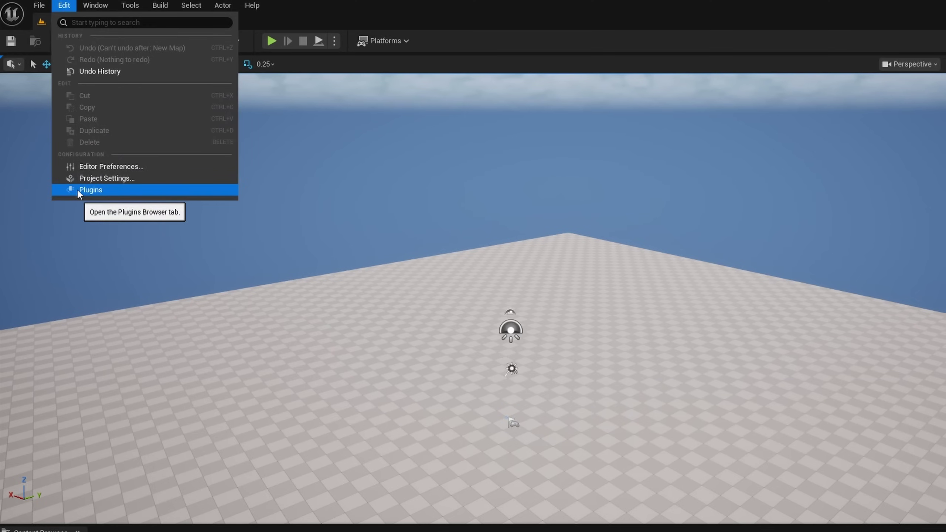
left_click(91, 189)
type("pcg")
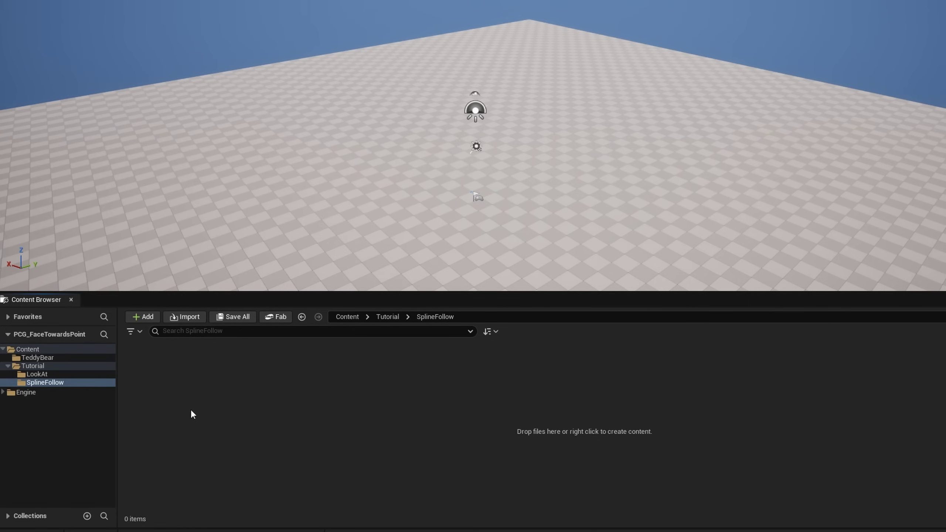
Create a PCG Graph in the SplineFollow folder and name it PCG_SplineFollow.
right_click(155, 398)
mouse_move(229, 330)
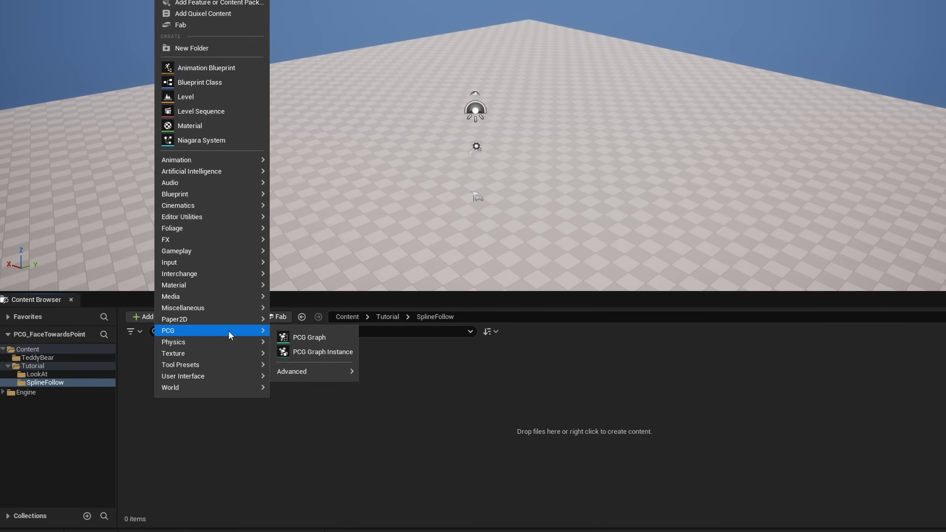
left_click(309, 337)
left_click(594, 304)
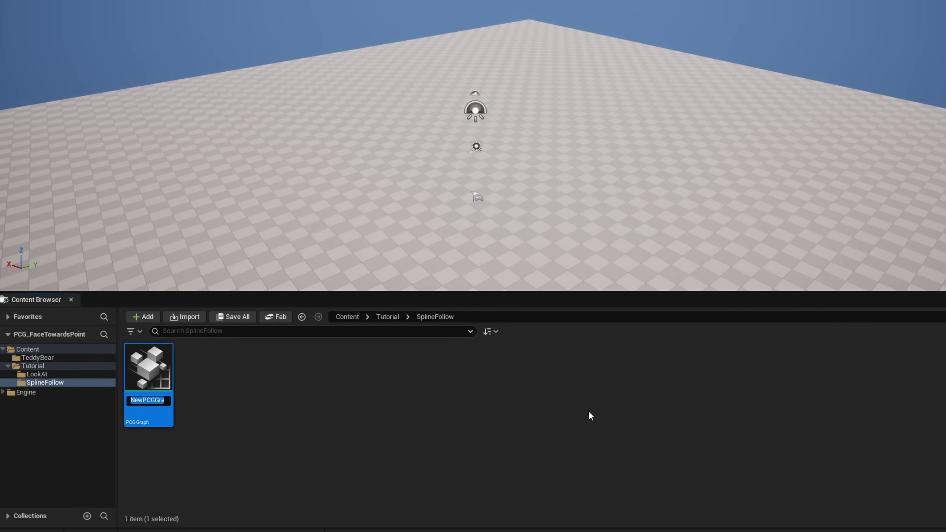
type("P")
type("CG_SplineFollow")
key("Return")
Create an Actor Blueprint Class named BP_SplineFollow in the same folder and open it for editing.
right_click(192, 445)
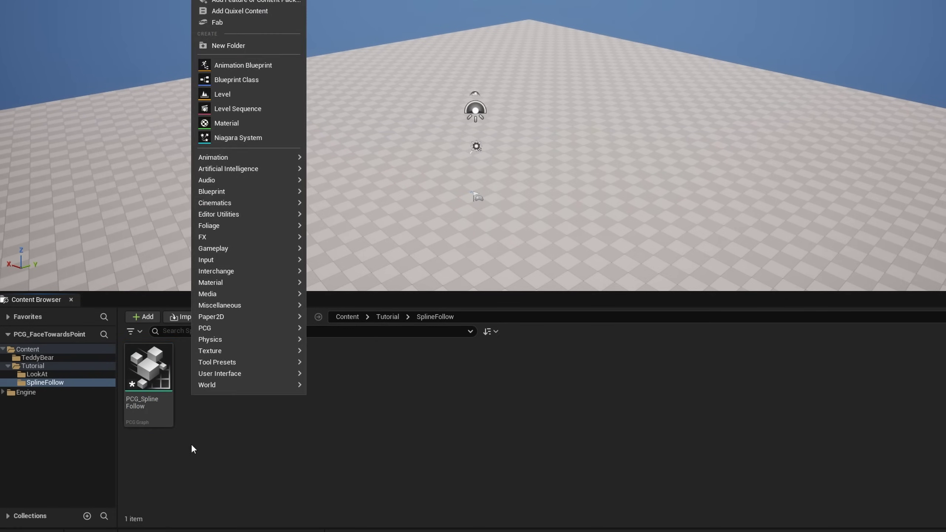
left_click(277, 77)
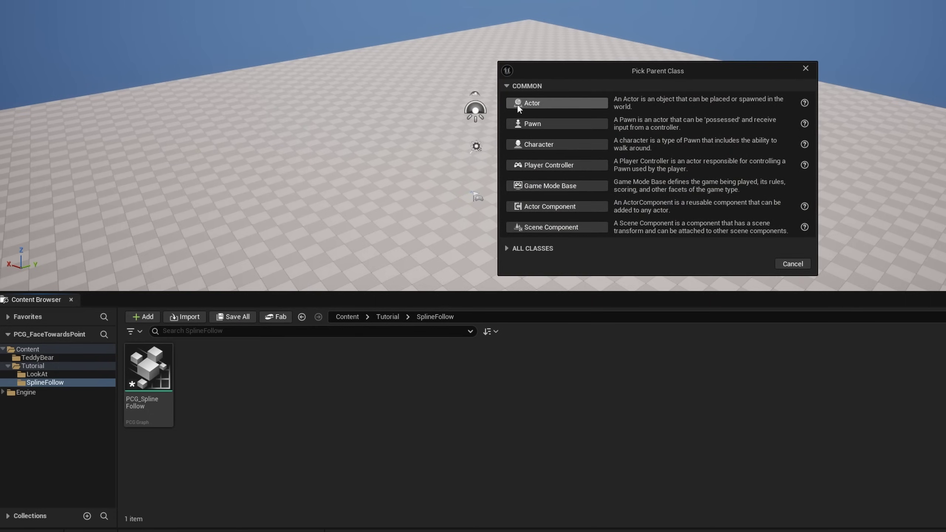
left_click(530, 105)
type("BP_")
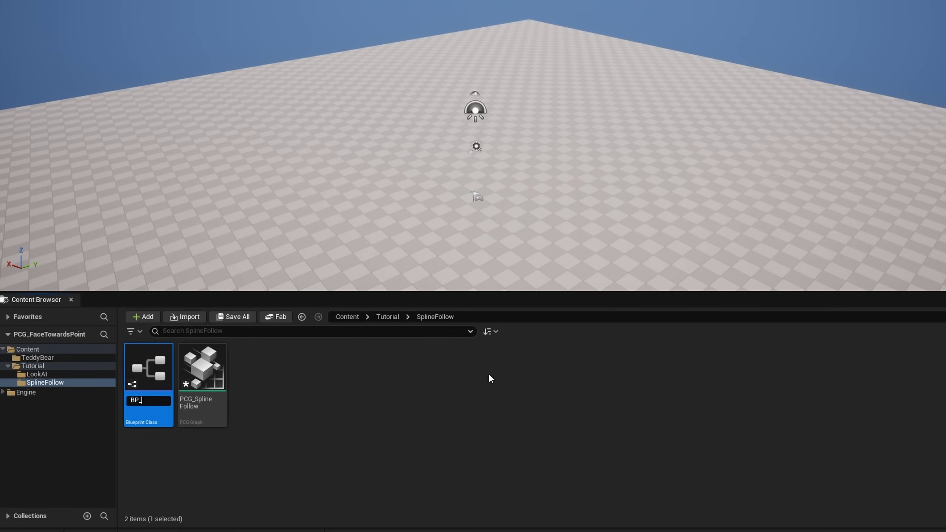
type("SplineFollow")
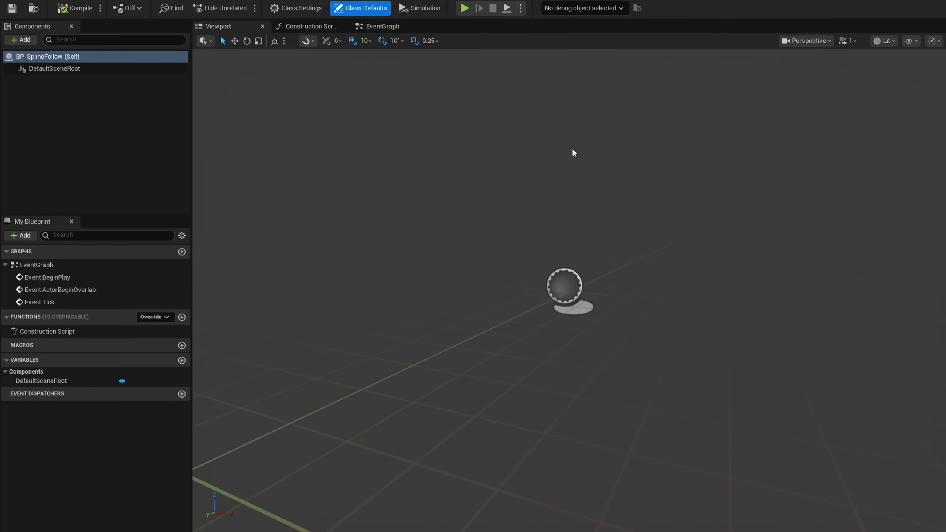
Add a Spline component to BP_SplineFollow and move its end point farther out along the X axis.
left_click(25, 40)
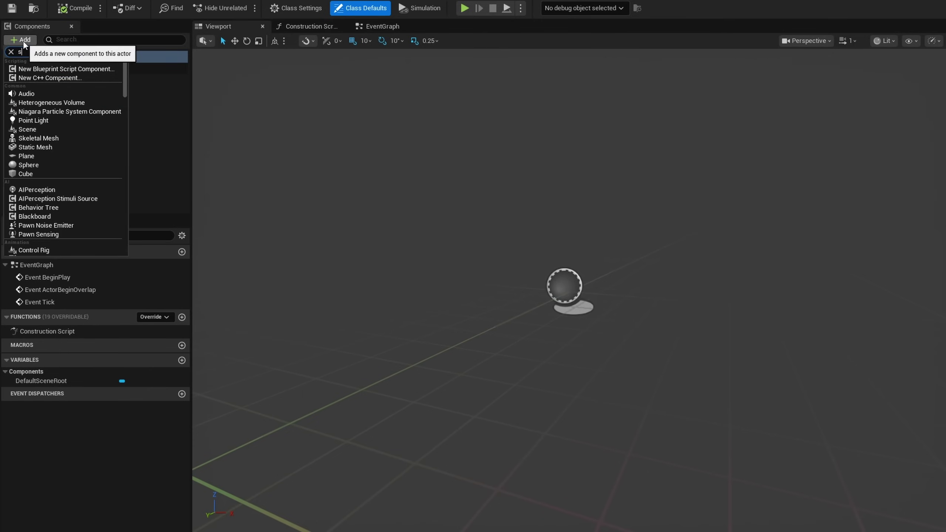
type("spline")
left_click(43, 98)
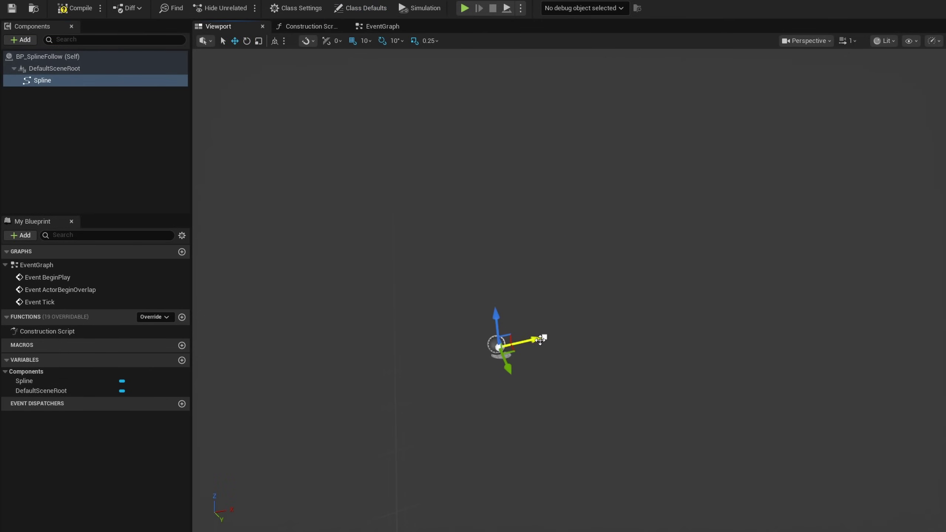
left_click(544, 338)
left_click_drag(574, 330, 836, 269)
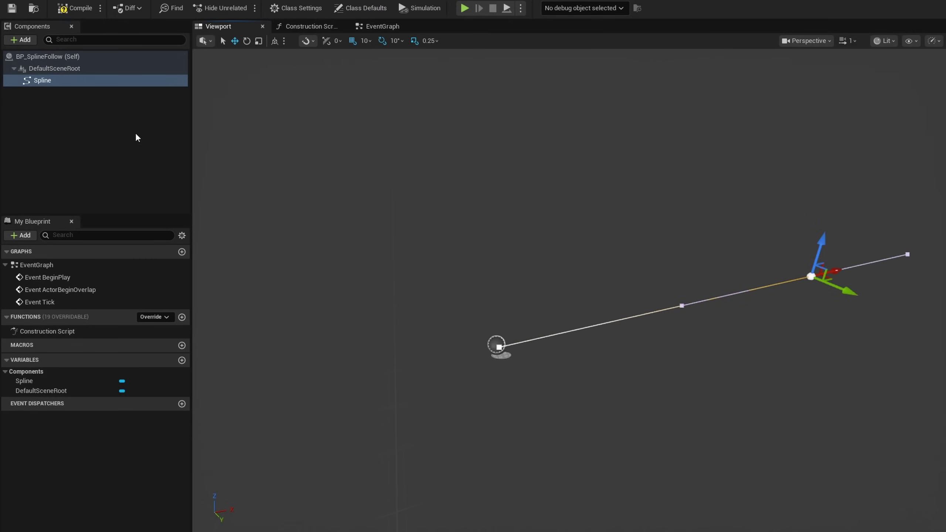
Add a PCG component to the blueprint and assign the PCG_SplineFollow graph to it.
left_click(20, 39)
type("pcg")
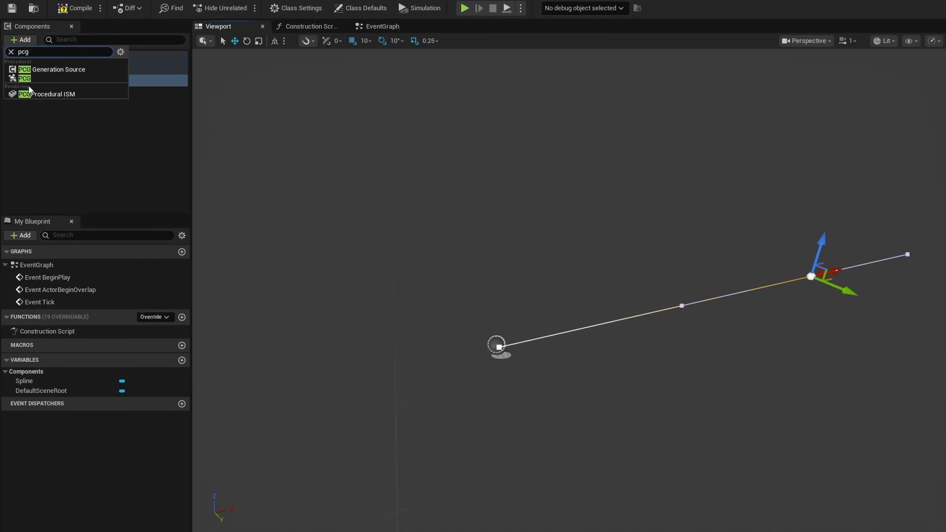
left_click(31, 89)
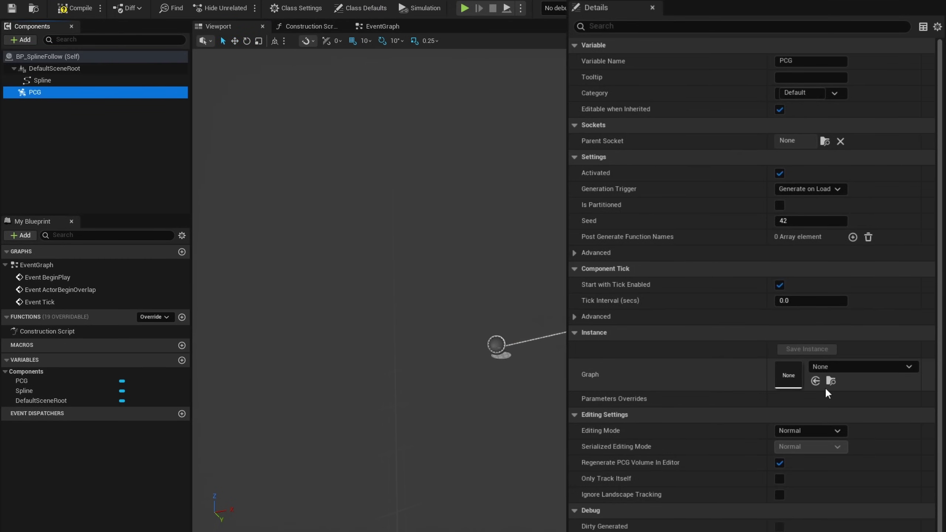
left_click(815, 381)
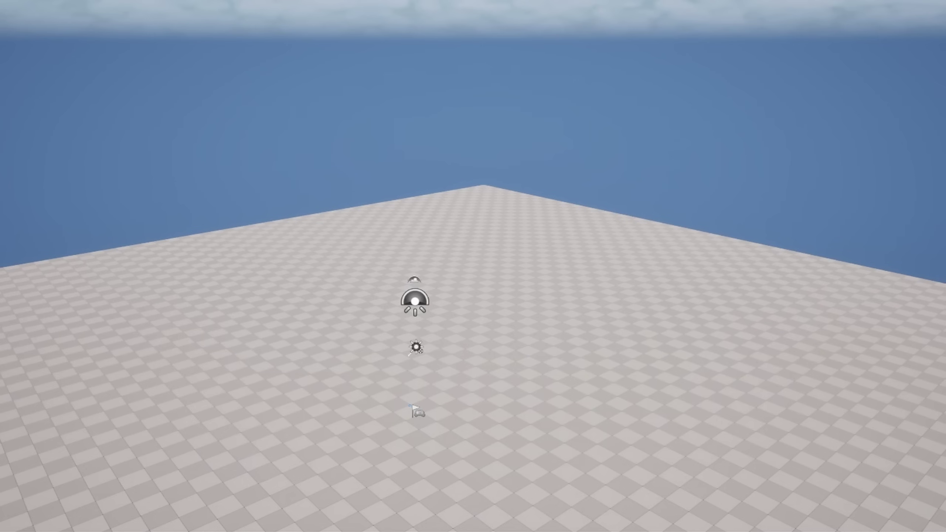
Place an instance of BP_SplineFollow on the floor of the level.
left_click_drag(534, 531, 490, 422)
left_click_drag(490, 388, 490, 341)
right_click_drag(490, 342, 534, 434)
Extend the placed spline from its end point with a series of new points that form a winding path across the floor.
left_click(534, 338)
right_click_drag(534, 338, 592, 274)
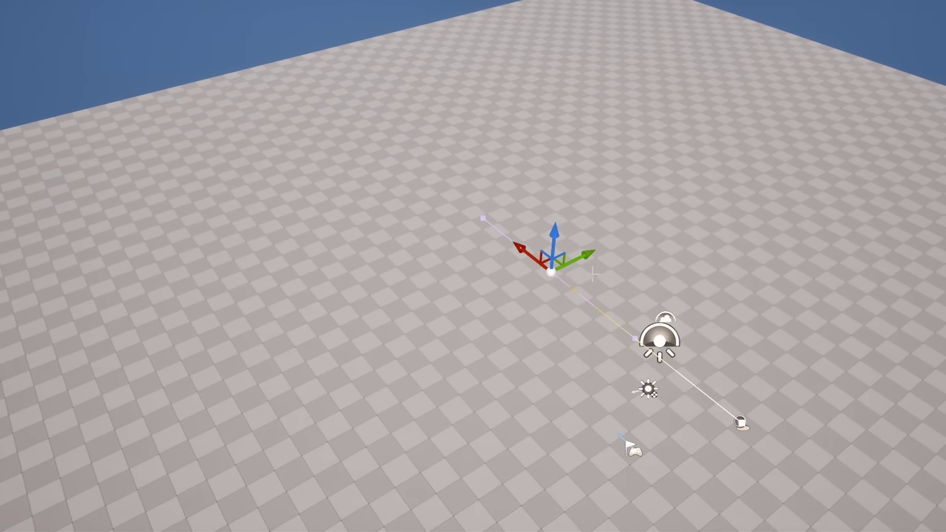
left_click_drag(593, 274, 918, 184, "alt")
left_click_drag(854, 180, 665, 90, "alt")
left_click_drag(724, 85, 517, 173, "alt")
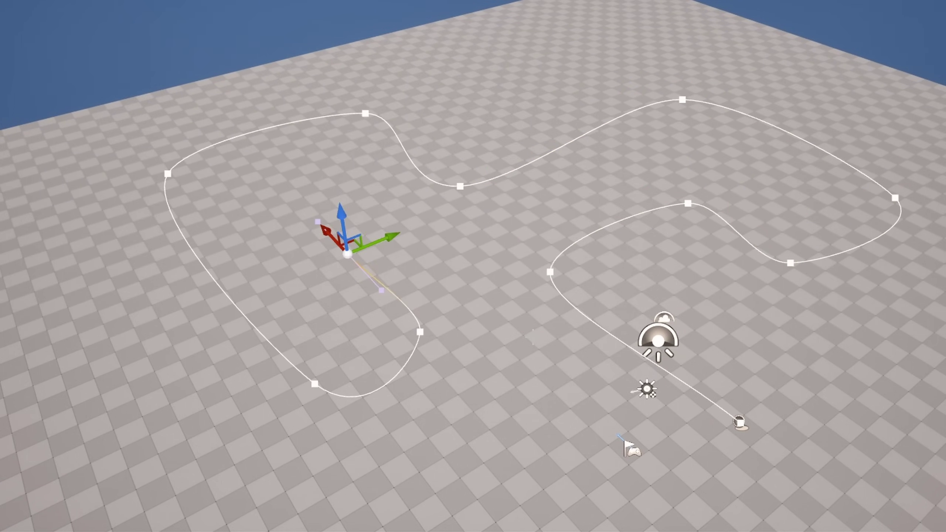
Scale up the second spline point and the far outer corner point to lengthen their tangents and widen the bends.
left_click(550, 271)
key("e")
right_click_drag(488, 295, 588, 305)
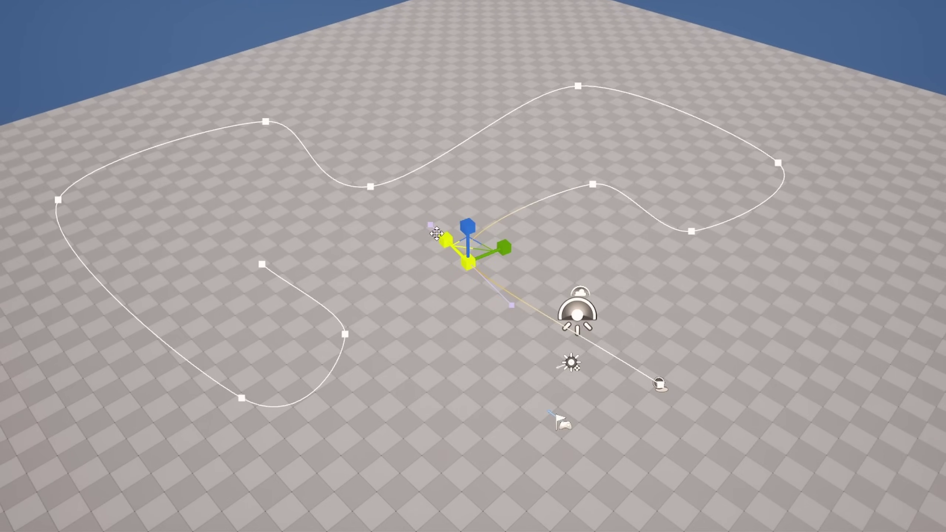
left_click_drag(445, 240, 407, 204)
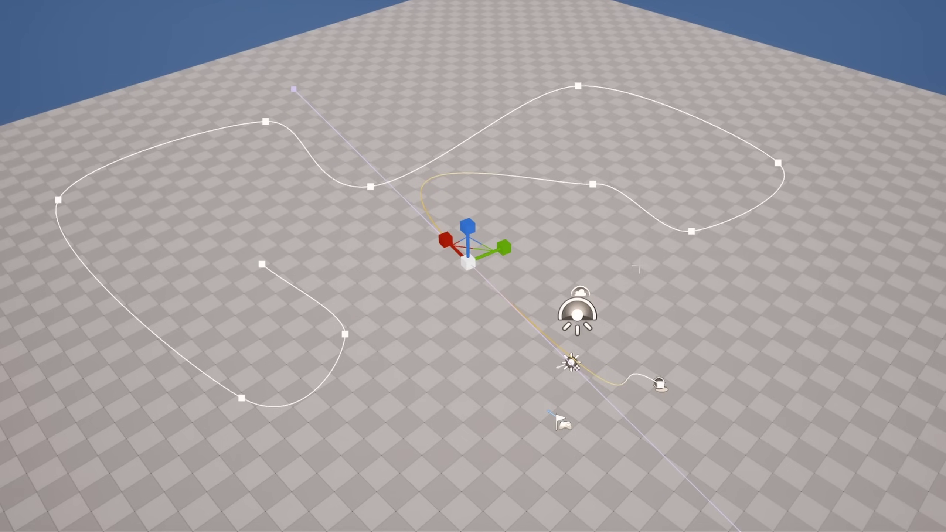
left_click(778, 163)
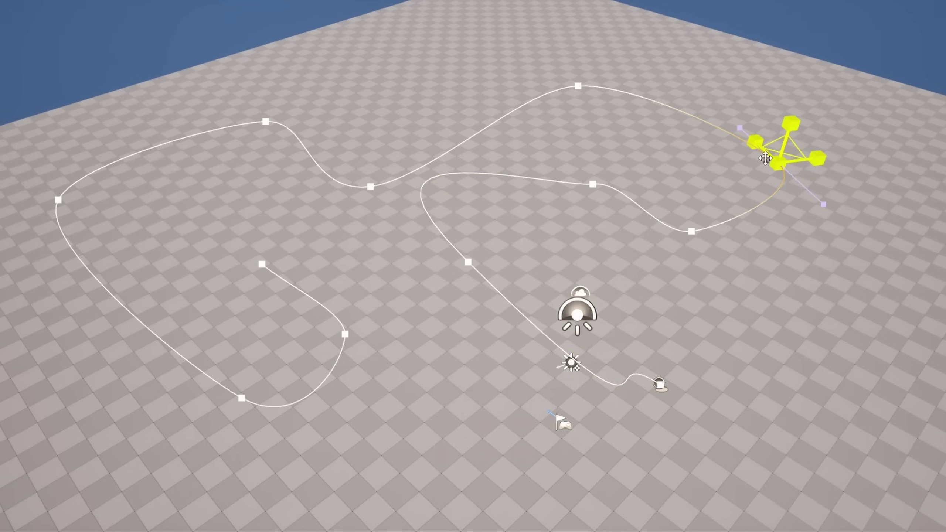
left_click_drag(765, 159, 662, 253)
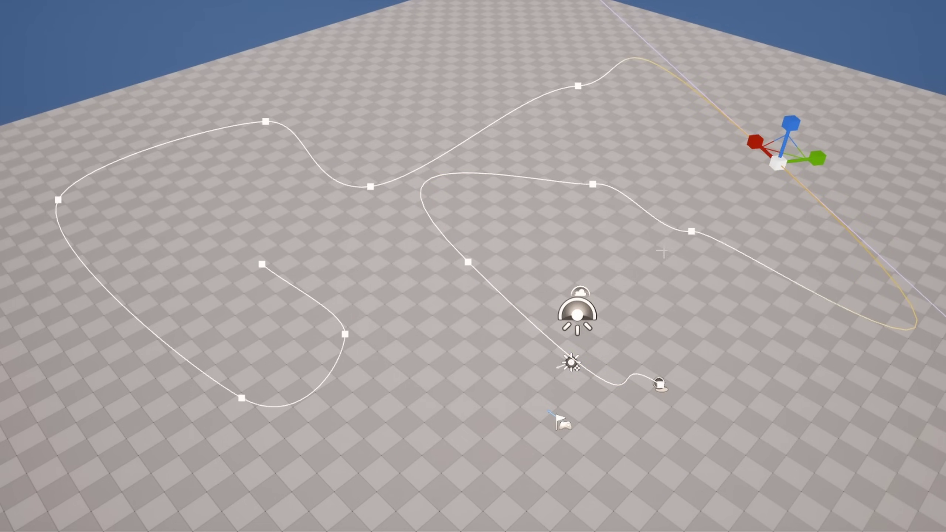
right_click_drag(788, 287, 856, 246)
Add a Get Spline Data node to the PCG graph and connect its output to a new Spline Sampler node.
left_click(621, 400)
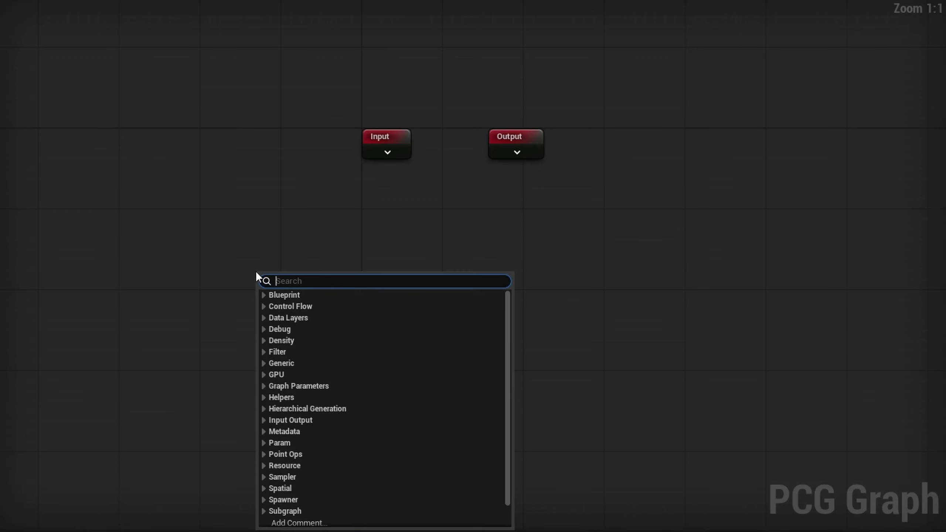
type("get spline")
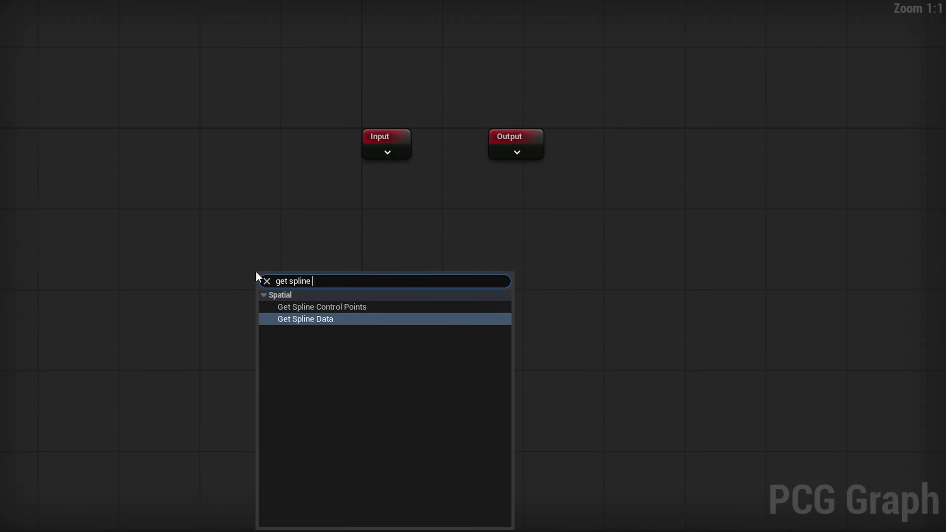
left_click(311, 319)
left_click_drag(315, 296, 422, 290)
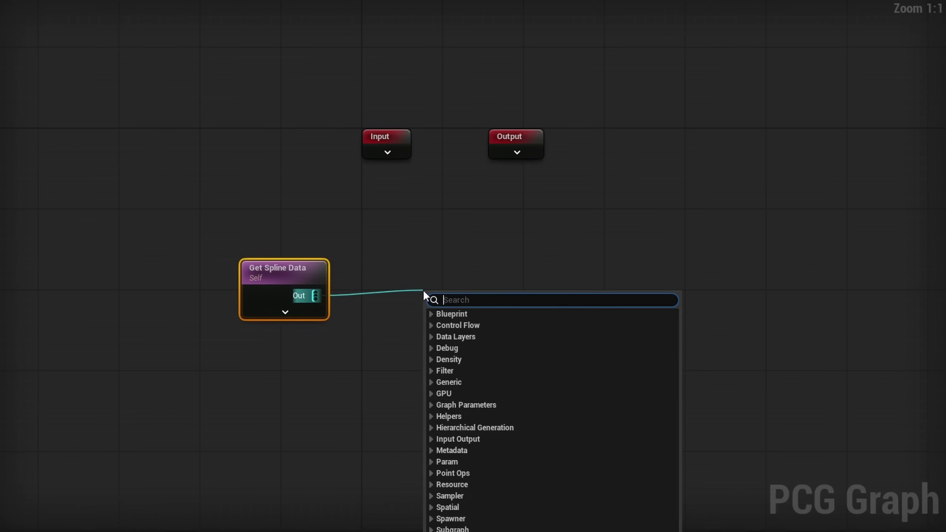
type("spline sam")
key("Return")
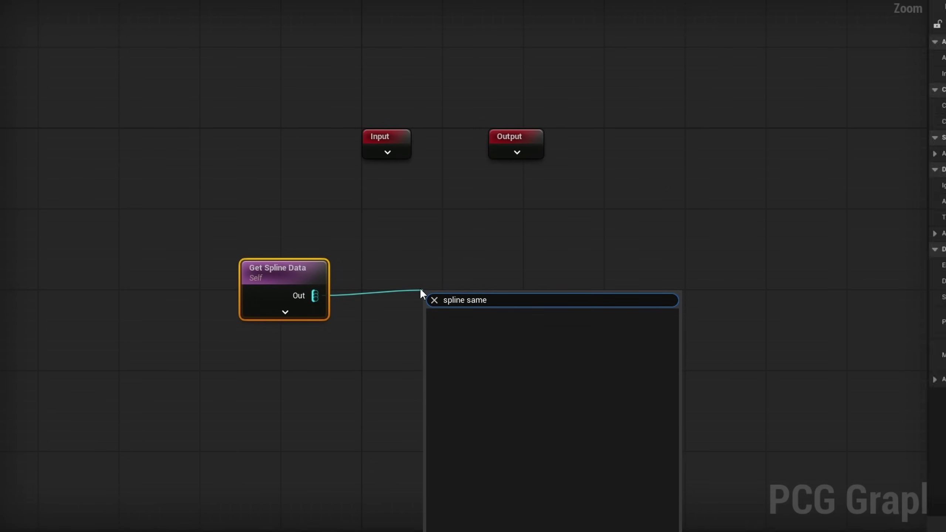
Set the Spline Sampler to Distance mode with a distance increment of 200.
left_click(809, 74)
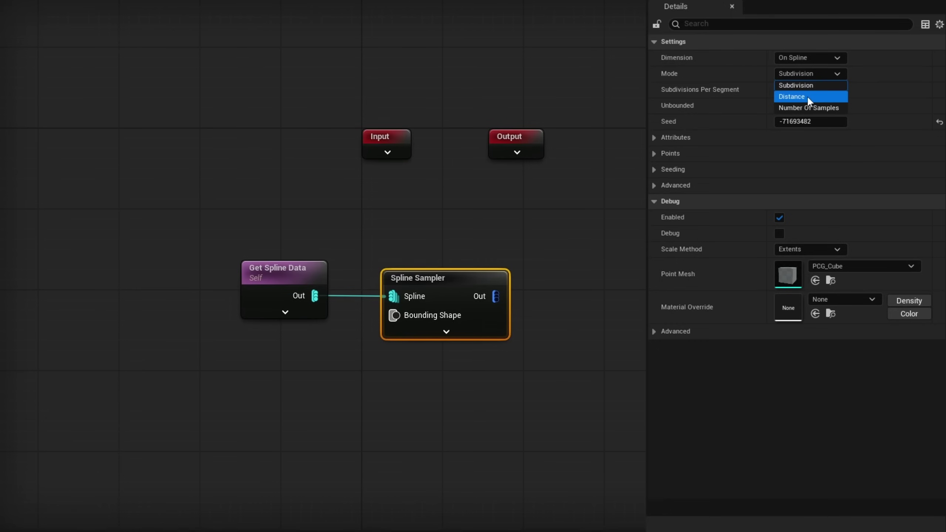
left_click(808, 96)
left_click(823, 91)
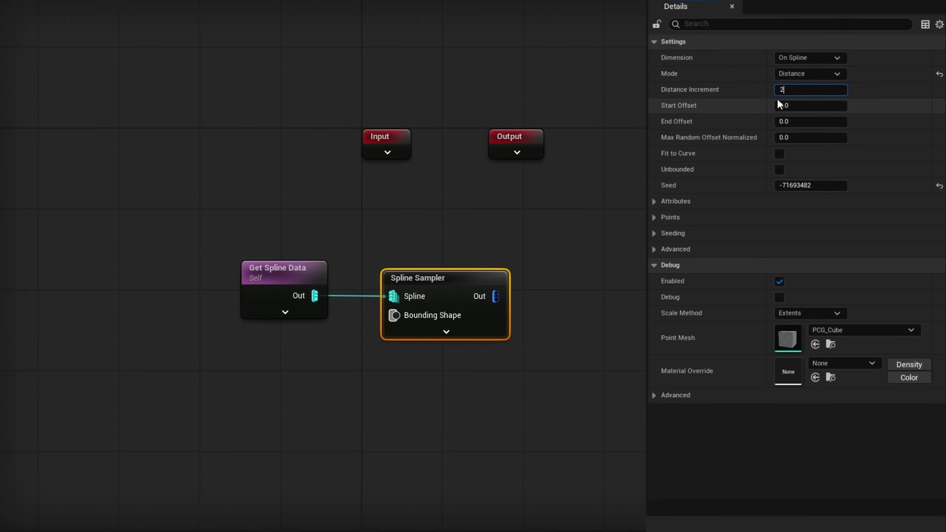
key("Return")
Turn on debug display for the Spline Sampler, set its debug scale method to Absolute, and inspect the cubes along the spline.
key("d")
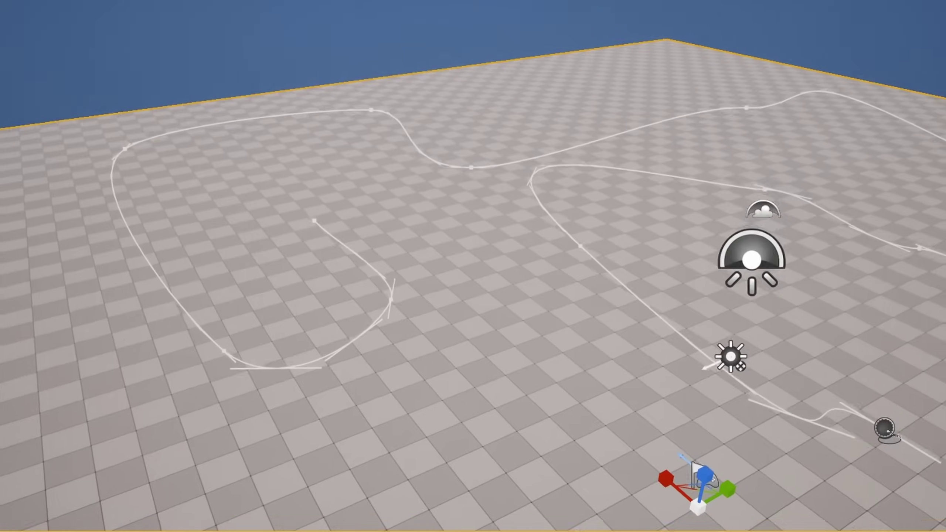
right_click_drag(526, 403, 526, 403)
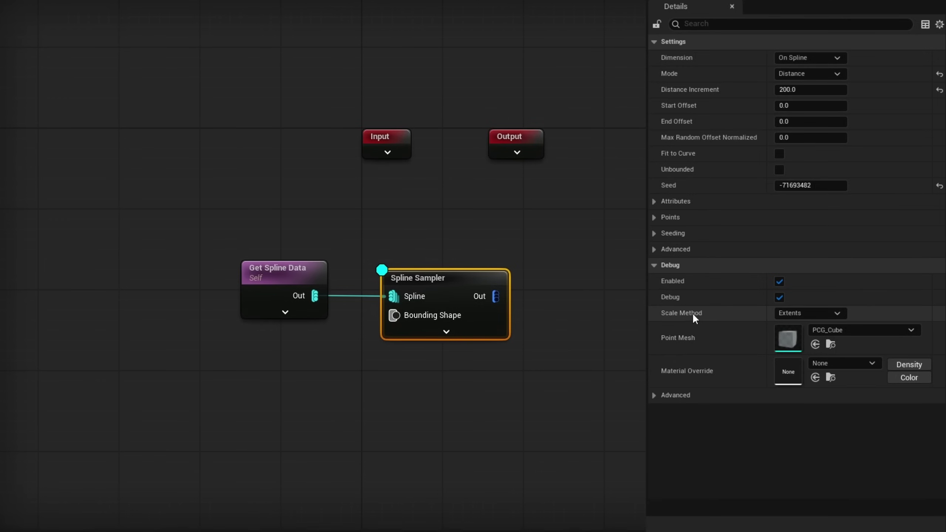
left_click(794, 312)
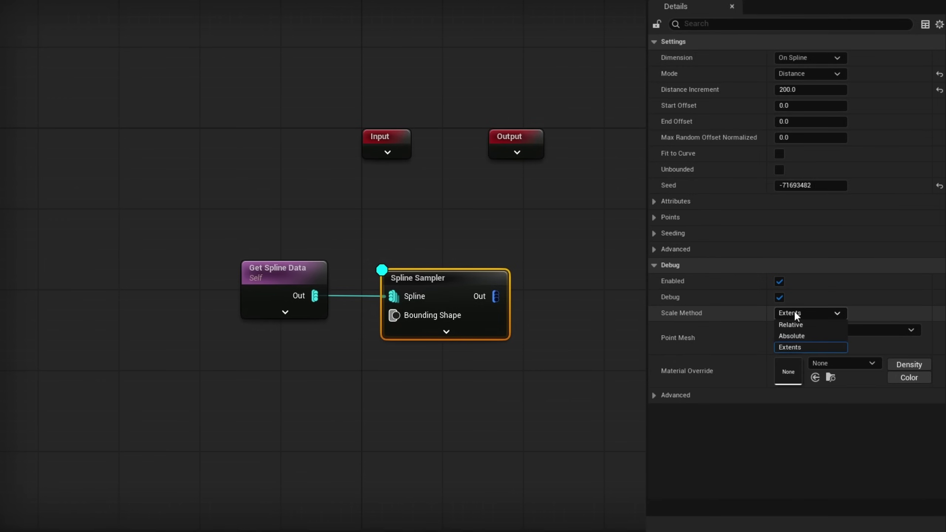
left_click(803, 333)
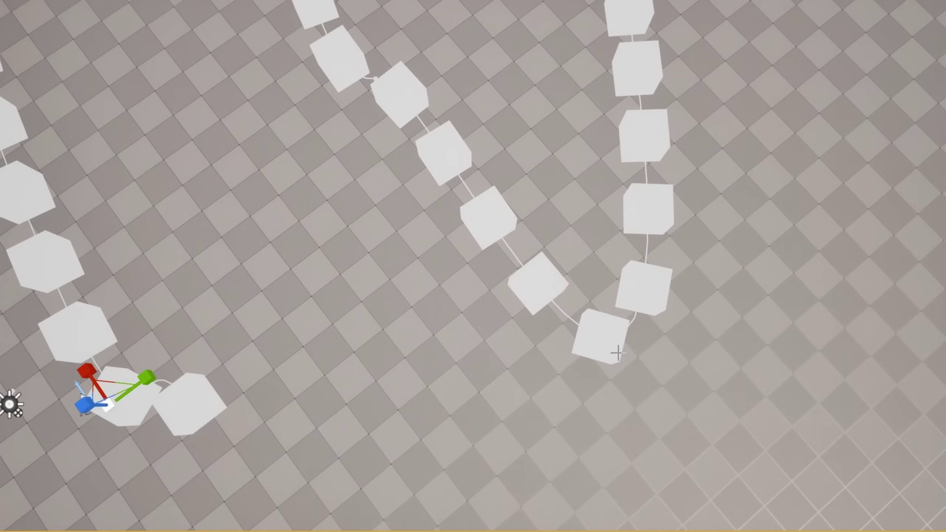
right_click_drag(618, 353, 599, 378)
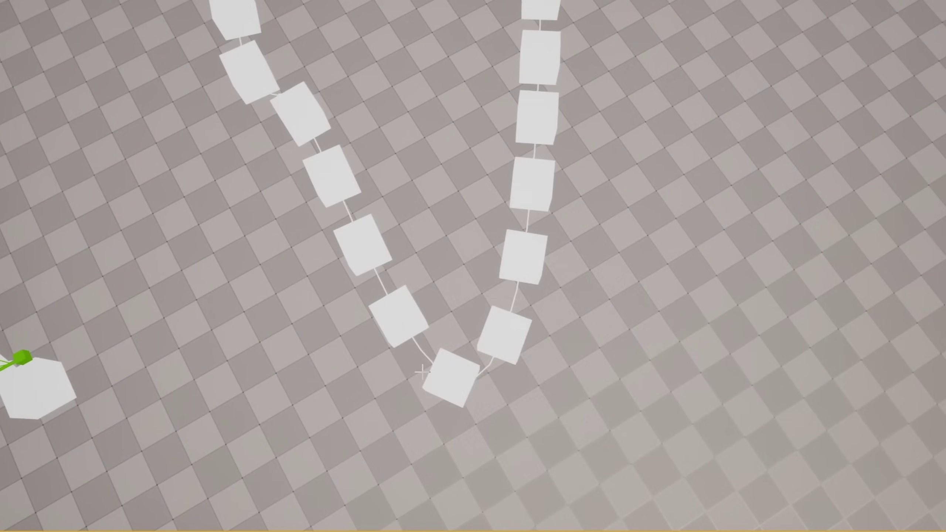
right_click_drag(423, 372, 380, 283)
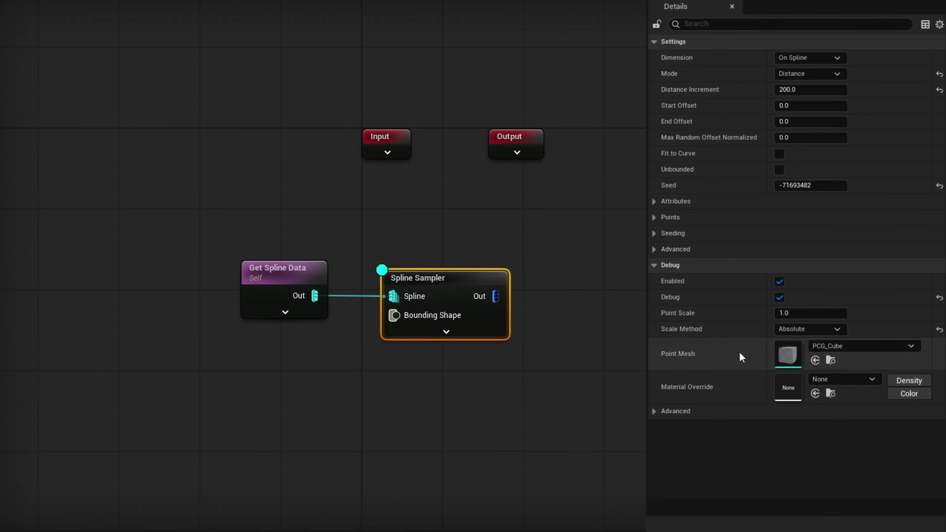
Add a Debug node connected to the Spline Sampler's output.
left_click_drag(496, 296, 578, 244)
type("de")
type("bug")
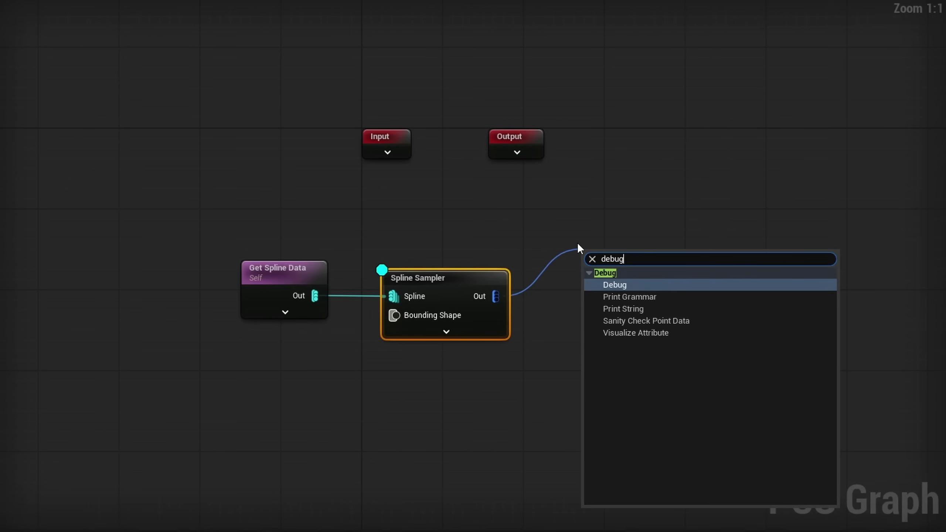
key("Return")
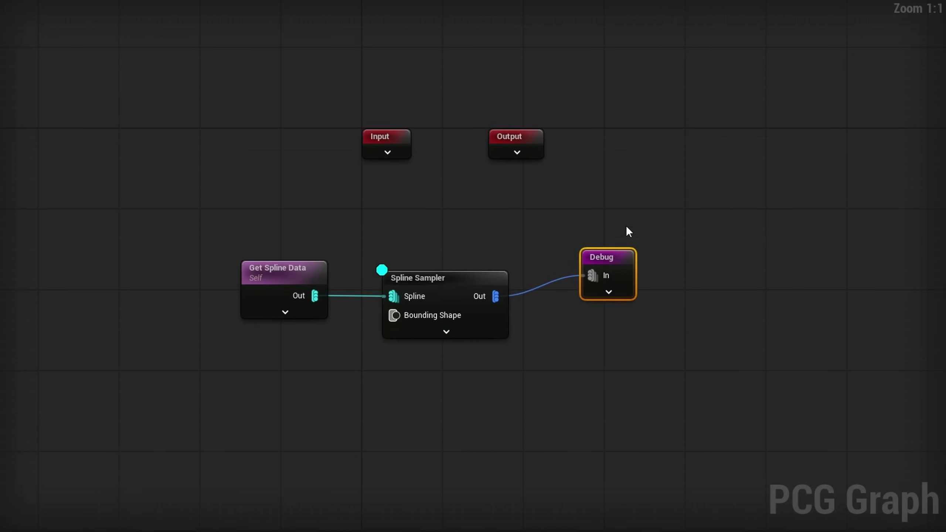
Set the Debug node's point mesh to PCG_AxisTripod with Absolute scale and inspect the point orientations along the spline.
left_click_drag(608, 257, 581, 257)
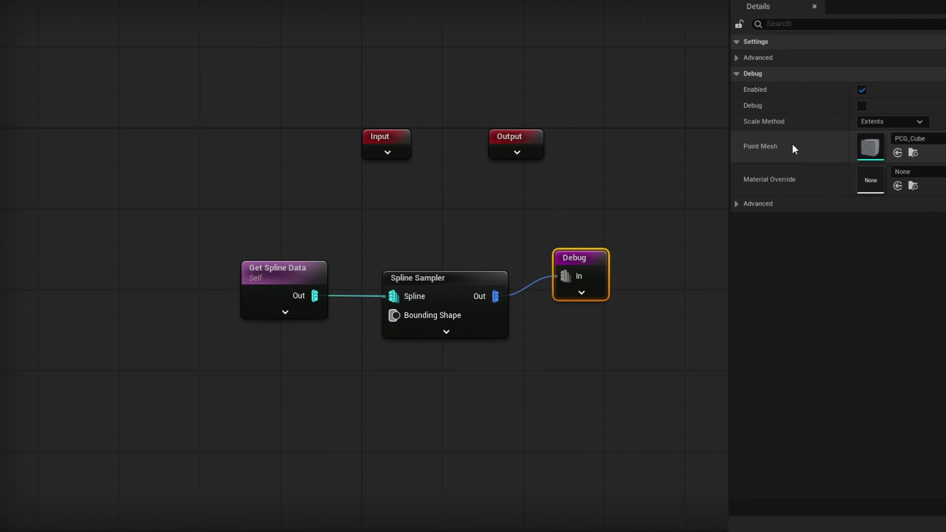
left_click(855, 138)
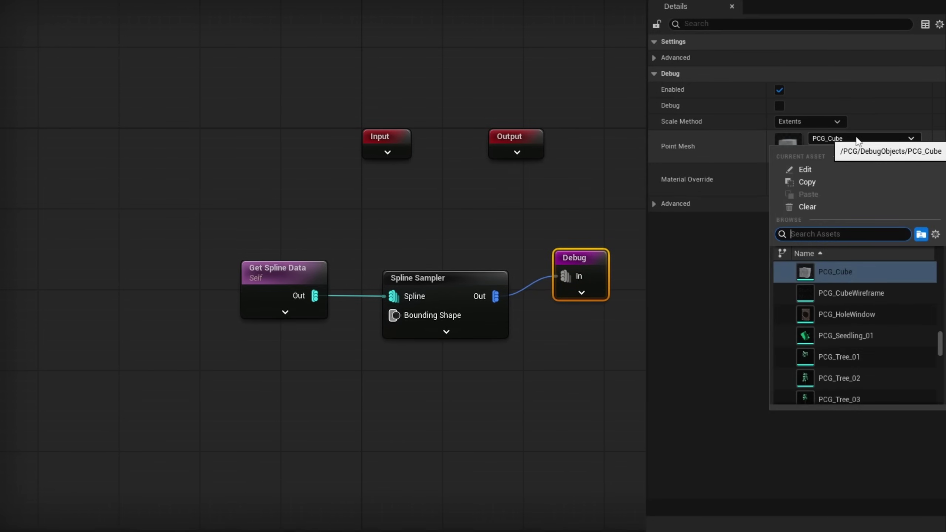
type("axis")
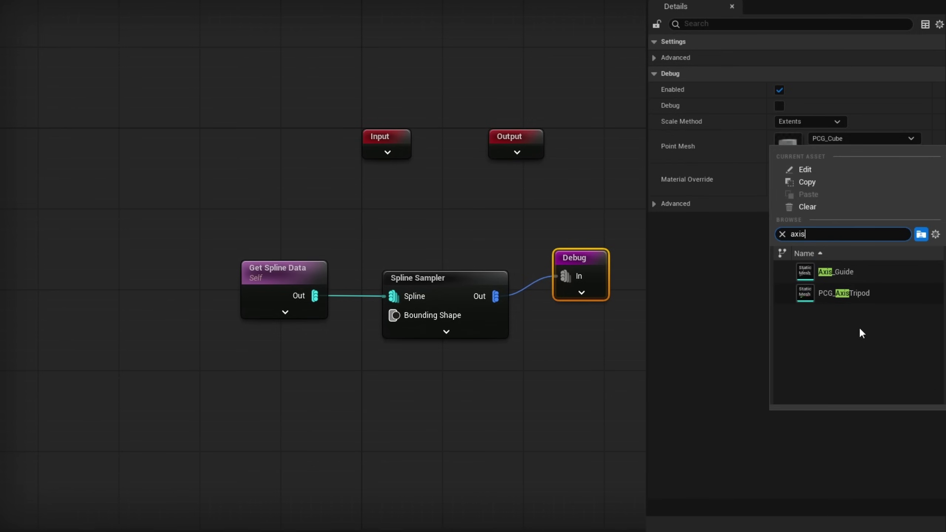
left_click(854, 296)
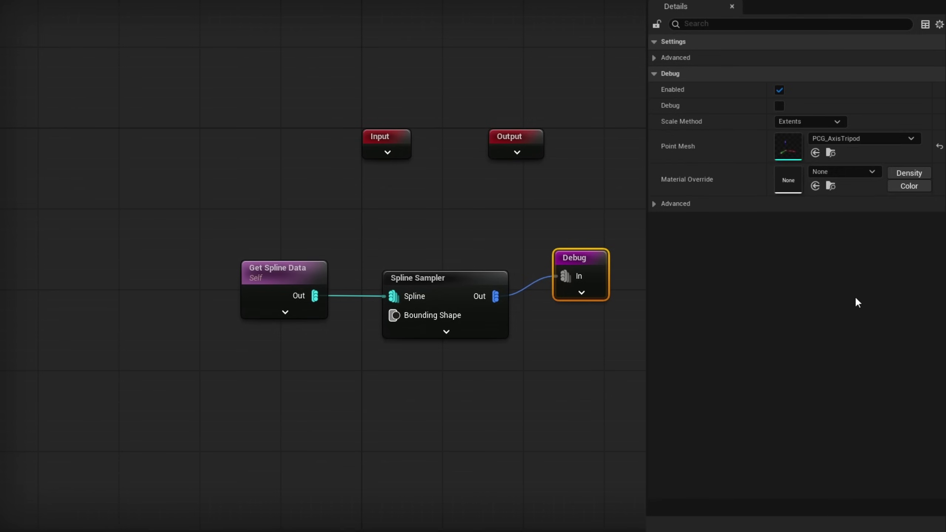
left_click(791, 120)
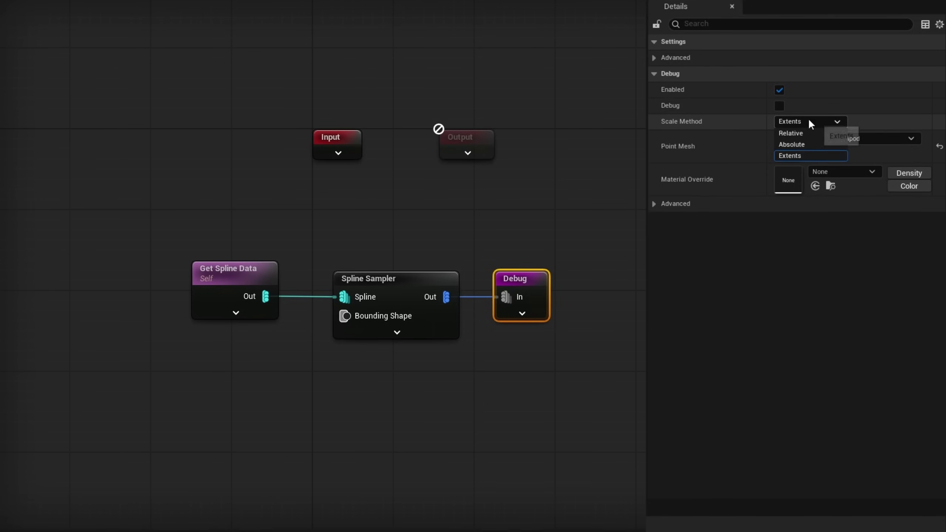
left_click(797, 145)
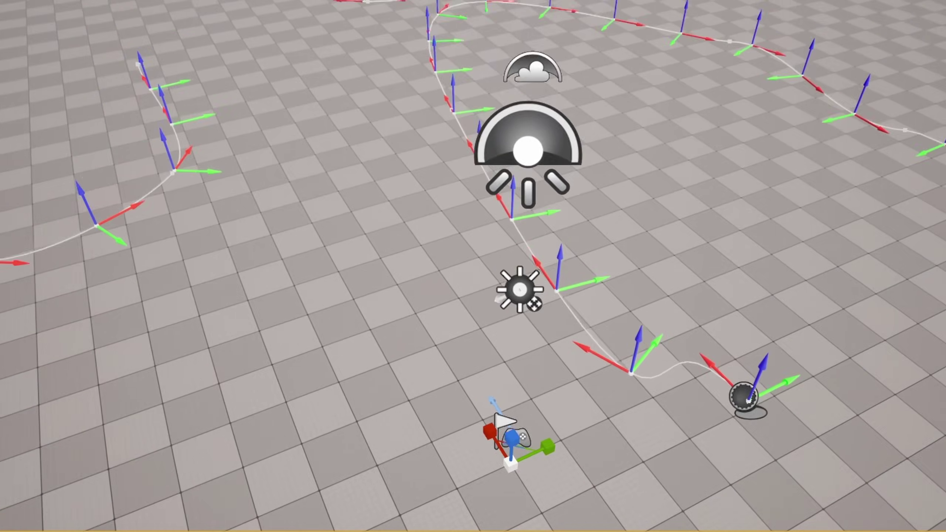
left_click_drag(772, 394, 806, 305)
right_click_drag(772, 394, 773, 343)
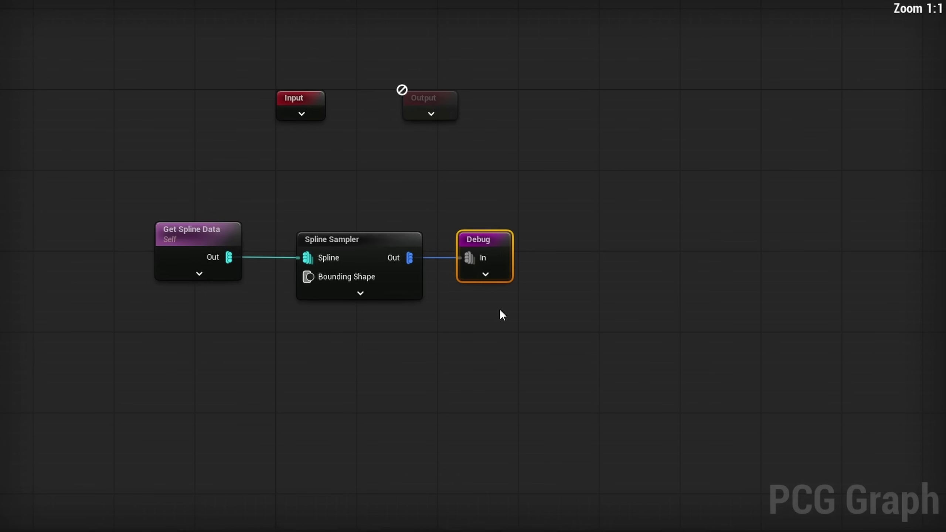
Add a Static Mesh Spawner node connected to the Spline Sampler's output.
left_click_drag(409, 258, 462, 253)
type("static")
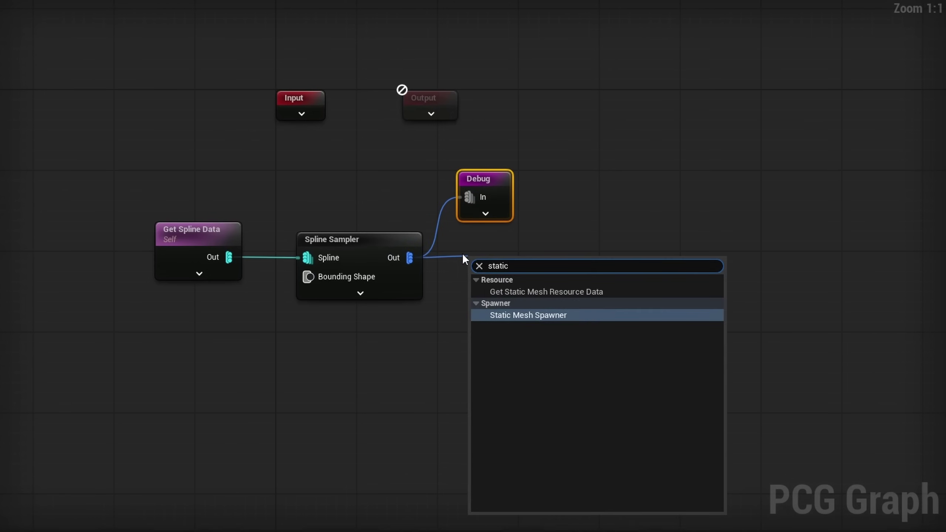
key("Return")
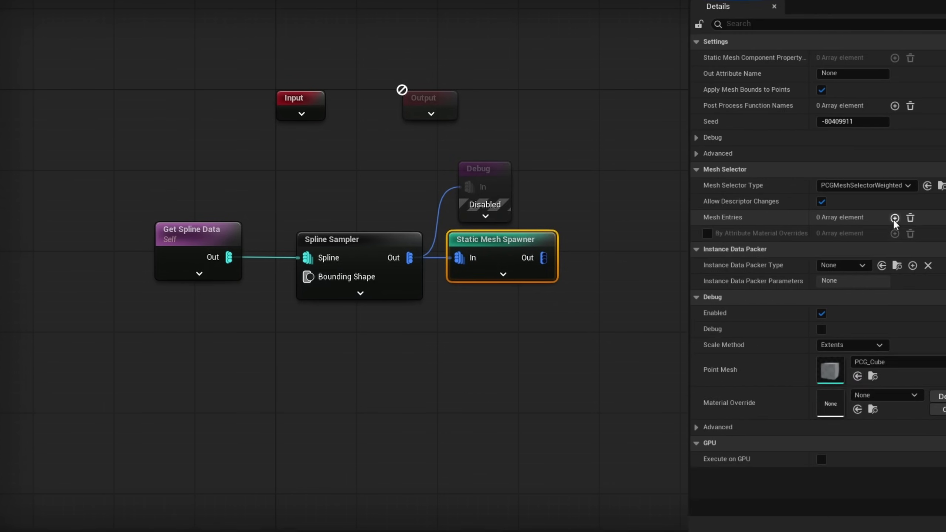
Add one mesh entry to the Static Mesh Spawner and assign the S_Modular_Wooden_Fence static mesh in its descriptor.
left_click(849, 217)
left_click(664, 233)
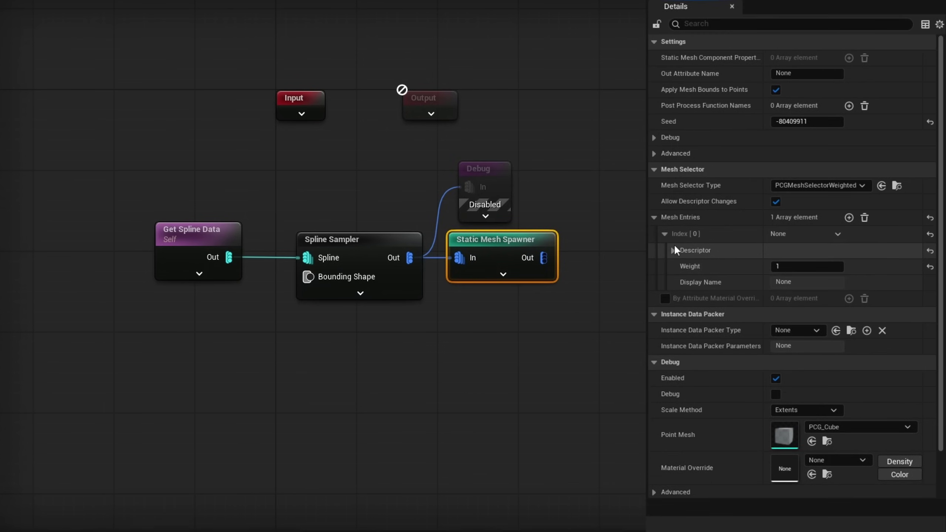
left_click(673, 251)
left_click(811, 329)
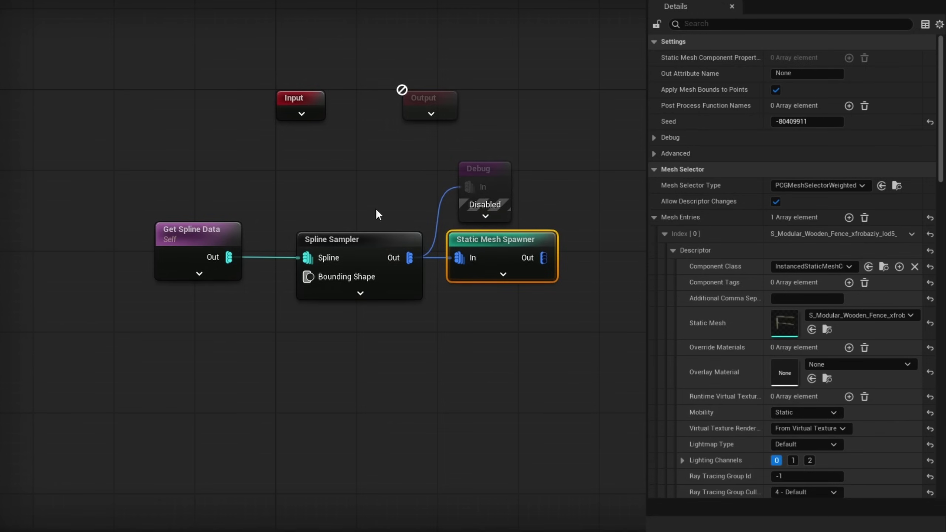
Set the Spline Sampler's distance increment to 165 and inspect how the fence pieces meet along the spline.
left_click(361, 289)
left_click(808, 90)
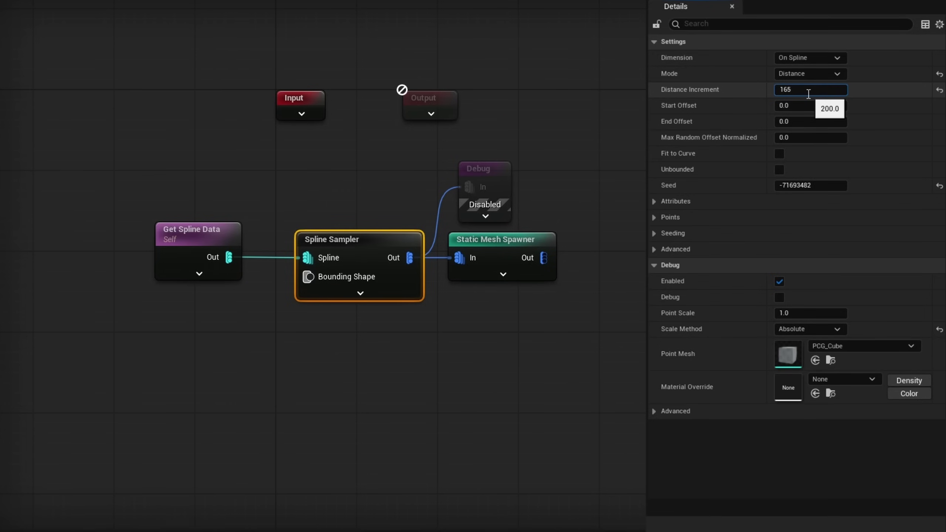
type("160")
key("Return")
key("w")
mouse_move(607, 274)
right_mouse_down()
mouse_move(648, 224)
mouse_move(608, 274)
right_mouse_up()
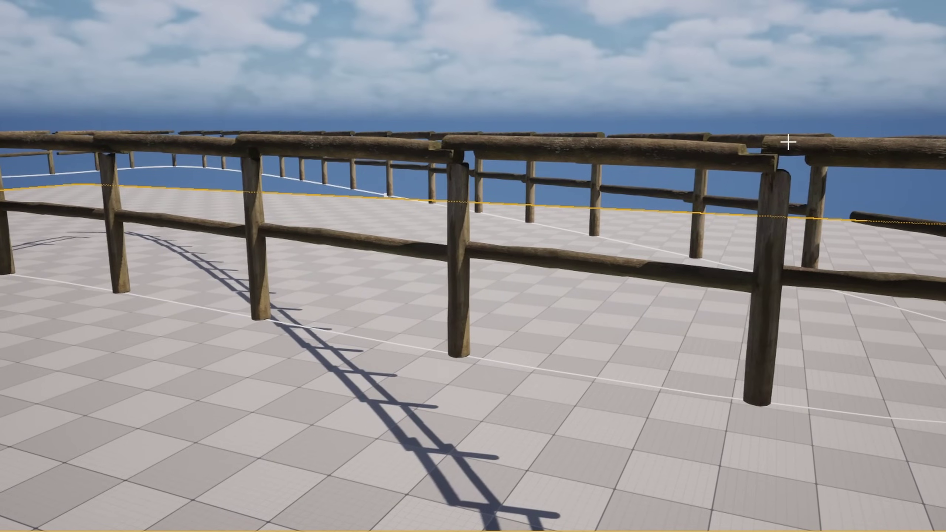
right_click_drag(556, 249, 556, 249)
right_click_drag(672, 330, 715, 344)
right_click_drag(626, 233, 626, 234)
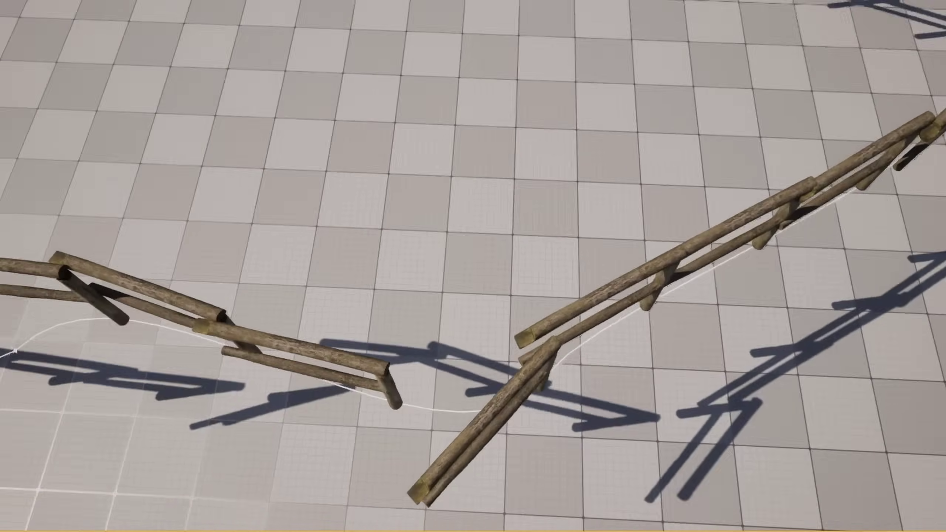
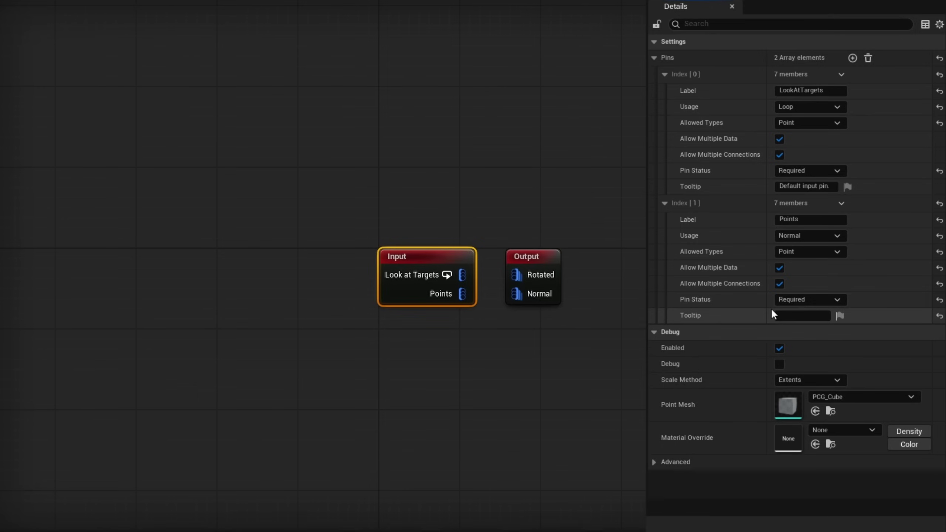
Connect Get Actor Data to the PCGLoop Look At node's Look at Targets input and Bounds Modifier to its Points input.
left_click(533, 257)
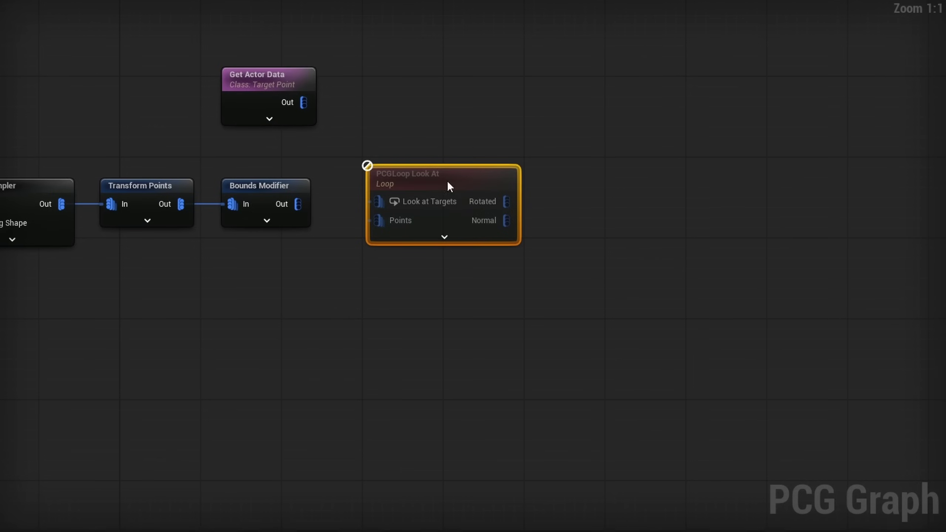
left_click(455, 153)
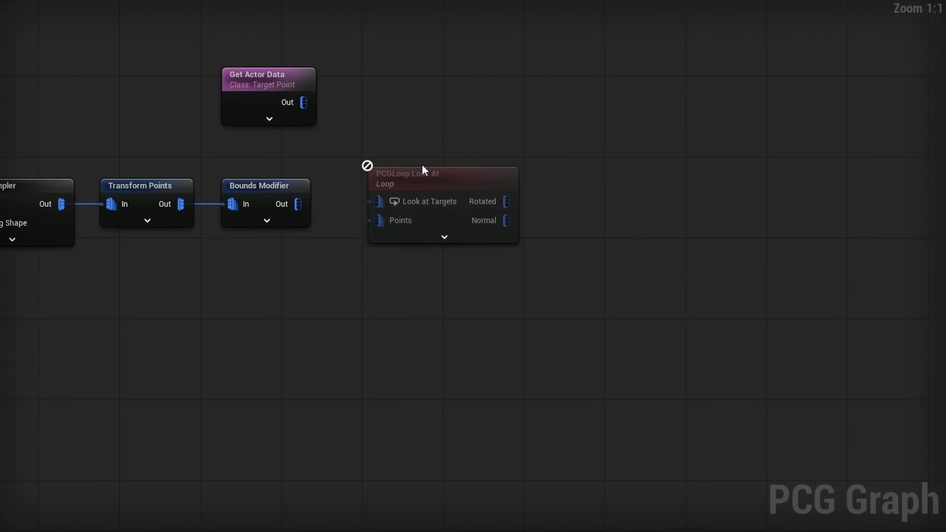
left_click_drag(440, 172, 440, 125)
left_click_drag(295, 103, 414, 152)
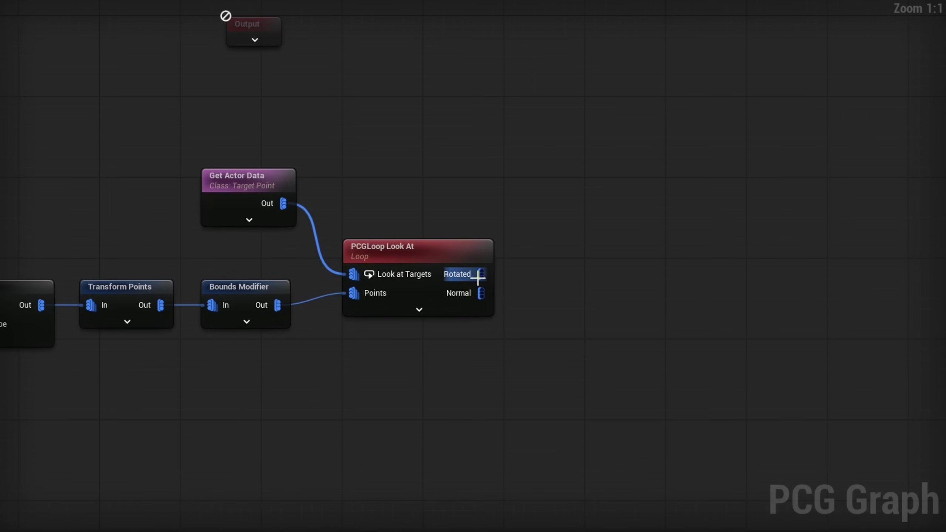
Add a Debug node to the loop's Rotated output, using PCG_AxisTripod as point mesh and Absolute scale.
left_click_drag(482, 274, 591, 220)
type("de")
key("Return")
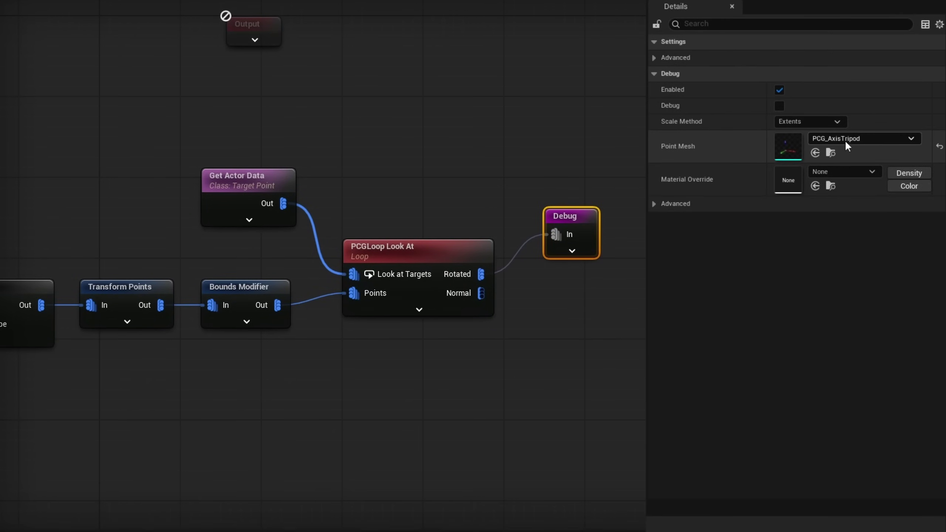
left_click(808, 122)
left_click(798, 144)
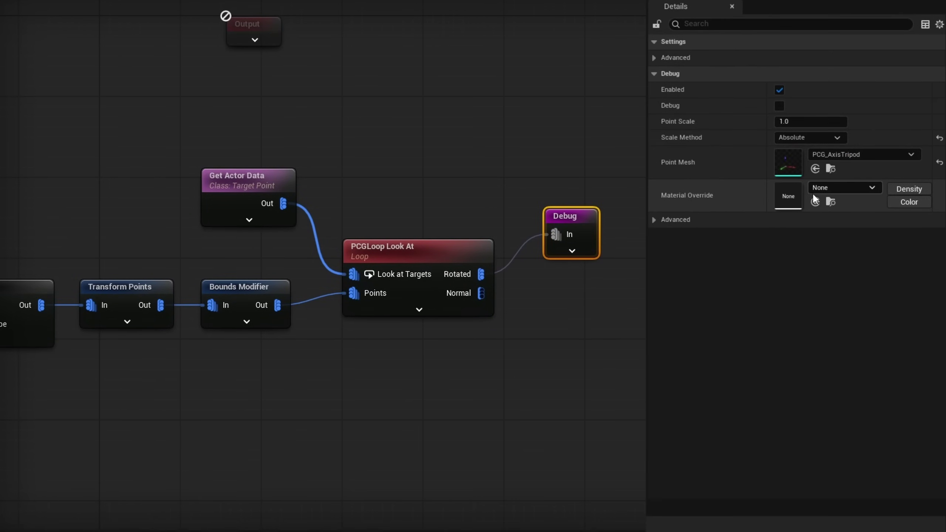
left_click_drag(573, 222, 575, 196)
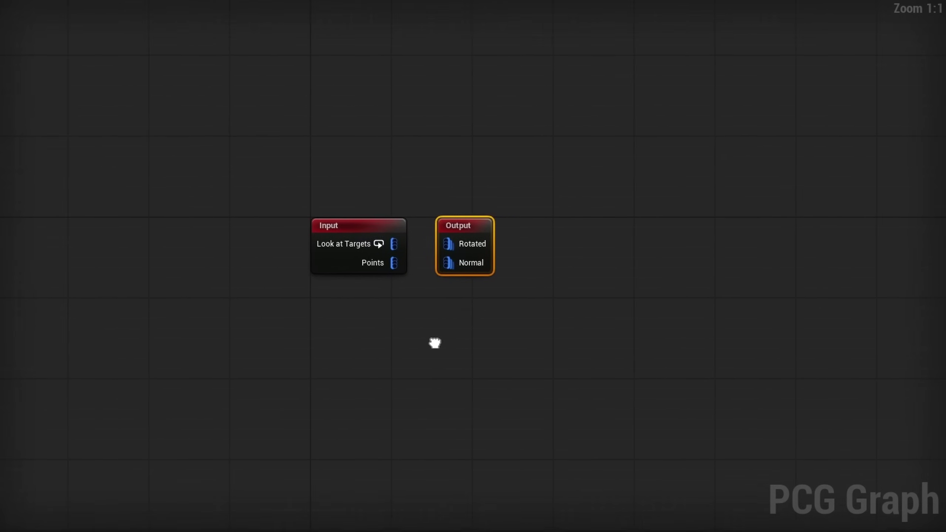
In the loop subgraph, add a Distance node with Points connected to Source and Look at Targets to Target.
right_click_drag(433, 342, 327, 311)
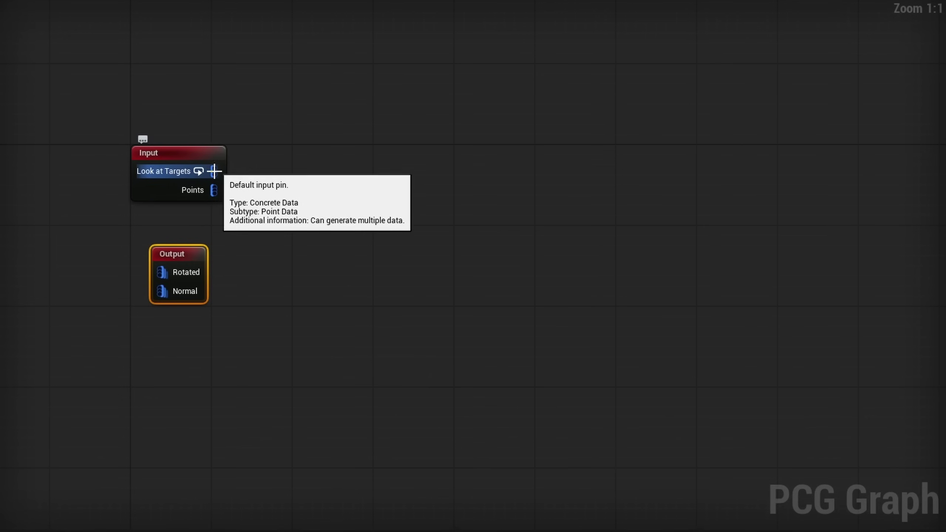
left_click_drag(214, 171, 283, 252)
type("di")
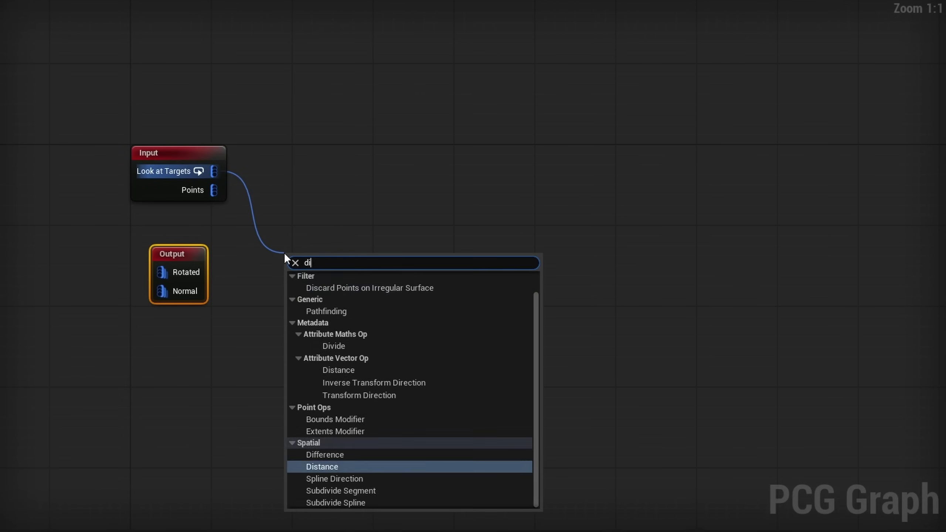
type("stance")
key("Return")
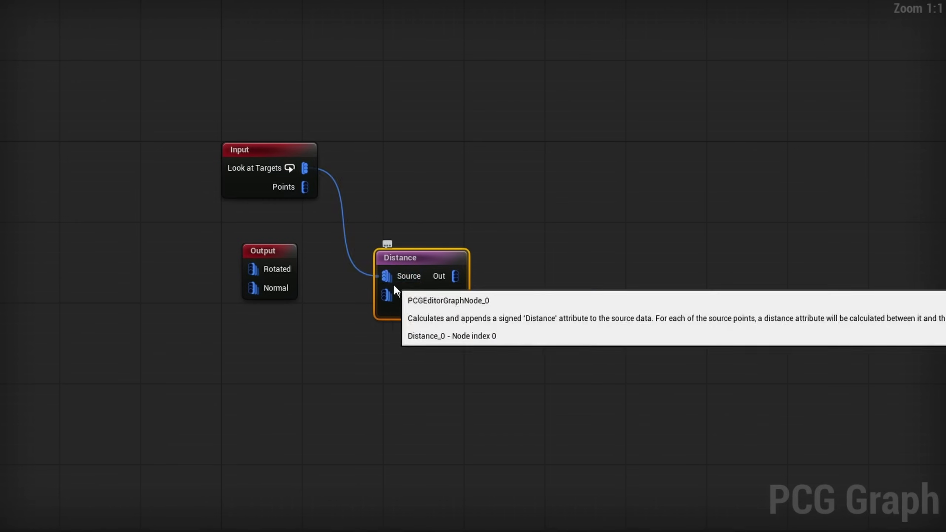
left_click_drag(387, 276, 390, 294, "ctrl")
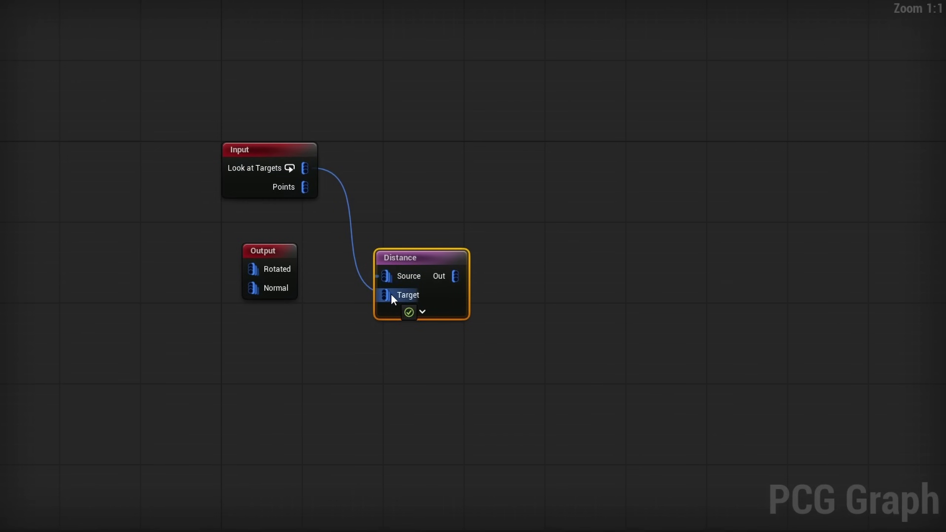
left_click_drag(305, 187, 387, 275)
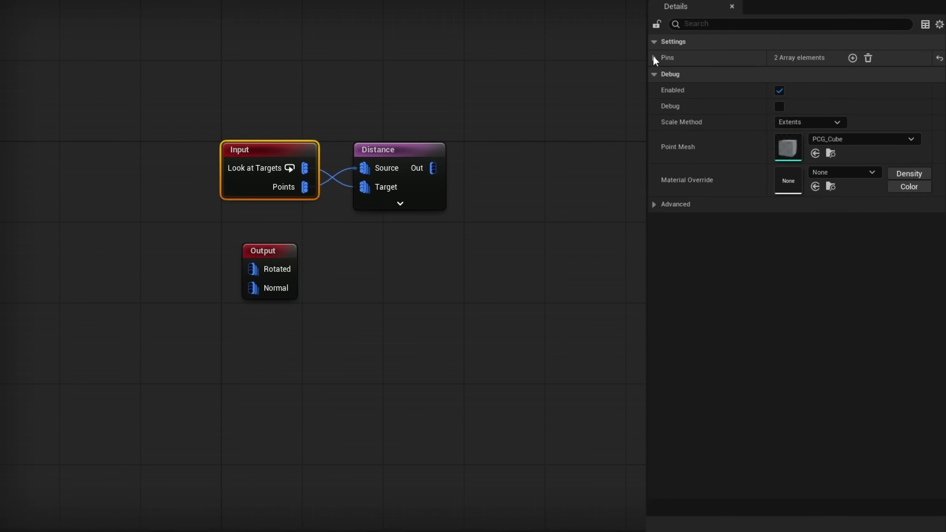
Reorder the subgraph's Input pins to place Points before Look at Targets.
left_click(654, 58)
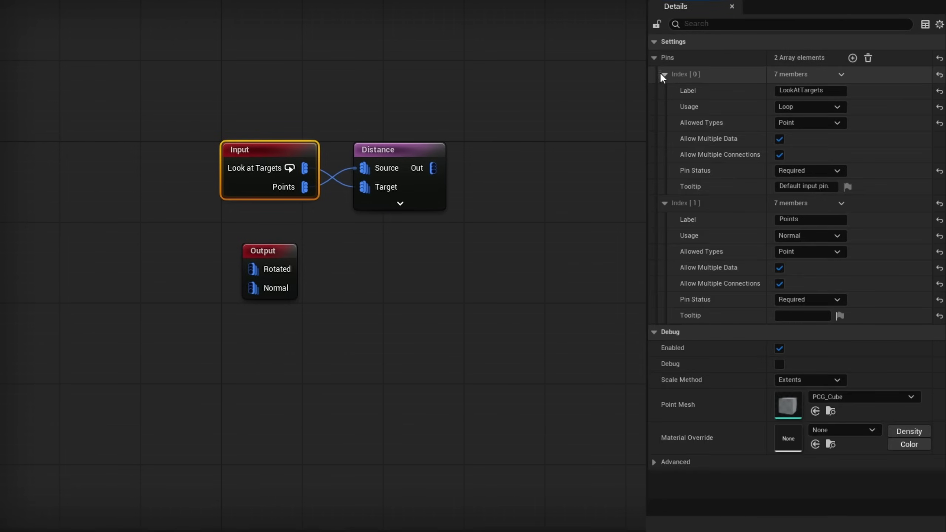
left_click(664, 74)
left_click(664, 91)
left_click_drag(657, 92, 660, 68)
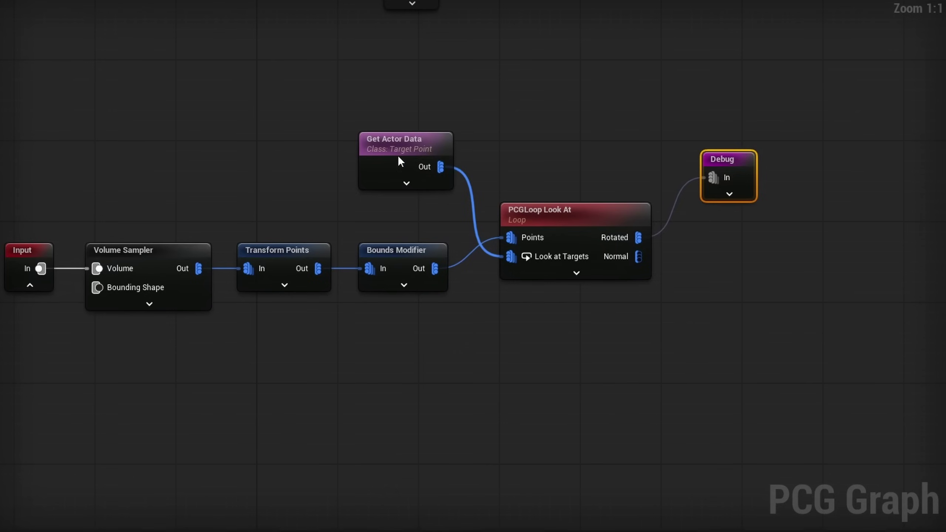
Tidy the main graph by moving the Get Actor Data node below the Bounds Modifier to match the loop's pin order.
left_click_drag(397, 155, 371, 307)
left_click_drag(801, 93, 605, 233)
left_click_drag(573, 213, 543, 263)
left_click(456, 306)
left_click_drag(382, 310, 393, 311)
right_click_drag(392, 310, 529, 329)
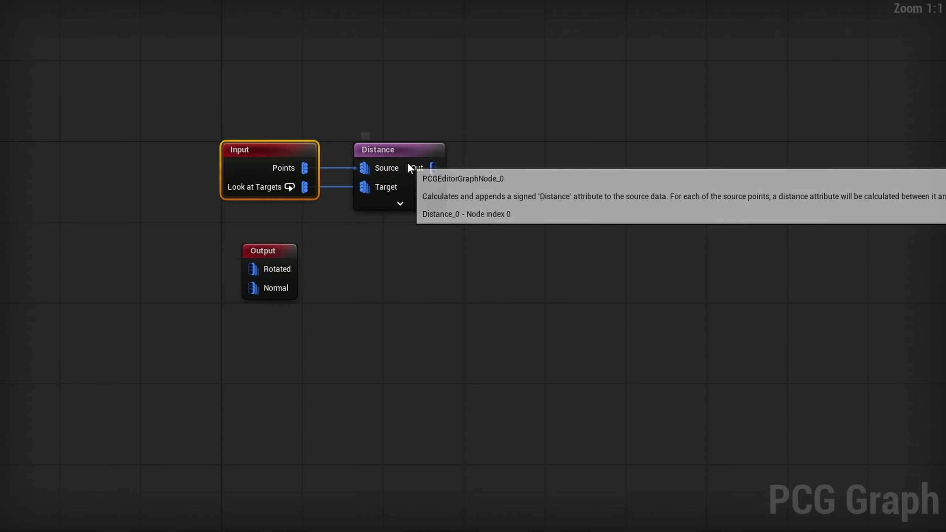
Inspect the Distance node's output data and check the Distance attribute values of the points.
left_click_drag(409, 165, 403, 149)
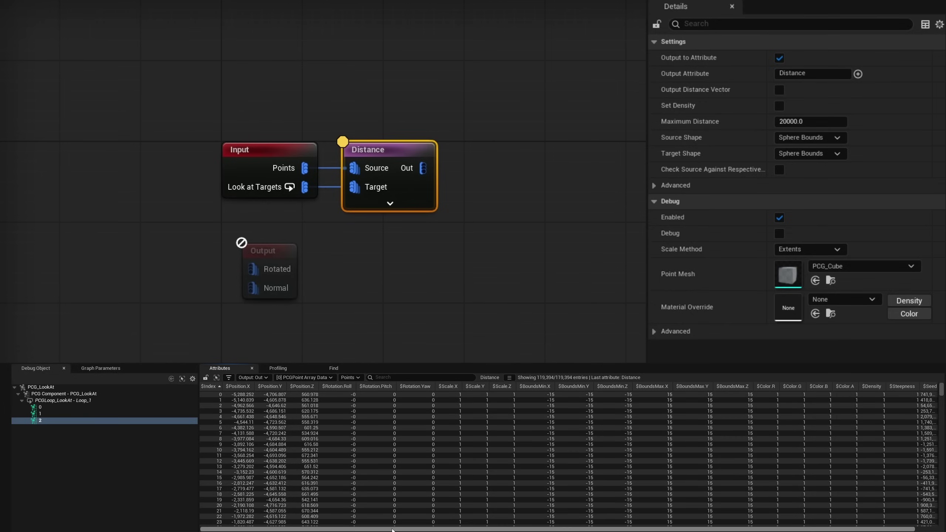
left_click_drag(393, 529, 431, 529)
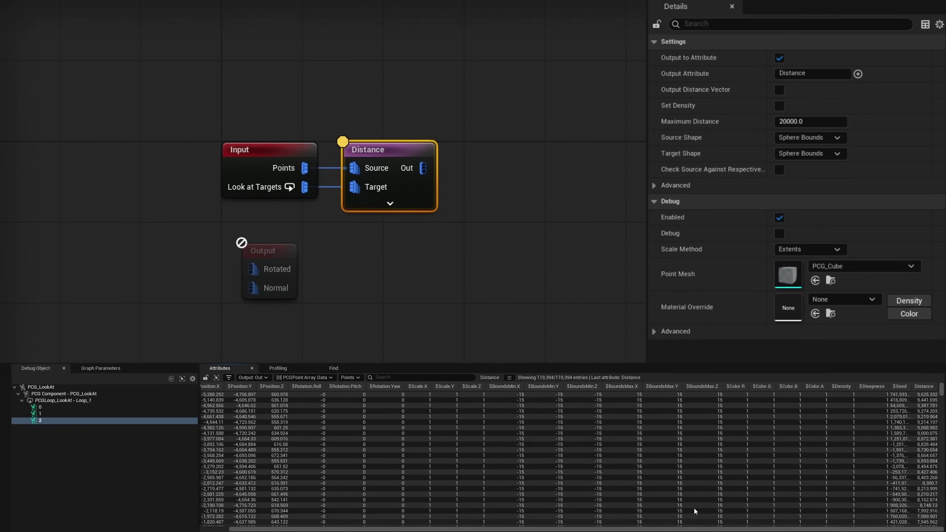
left_click_drag(942, 389, 943, 493)
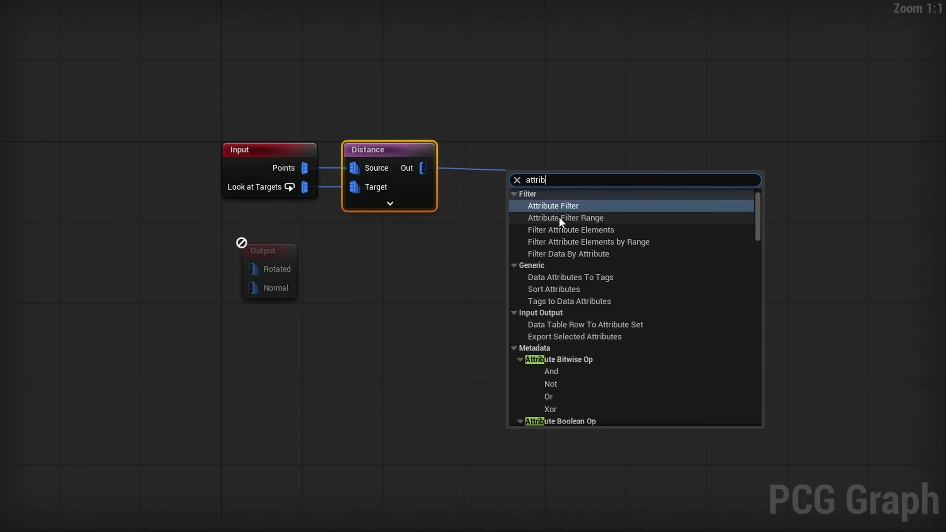
Add a Filter Attribute Elements by Range node to the Distance node's output and set its target attribute to Distance.
left_click(581, 242)
left_click_drag(587, 194, 552, 138)
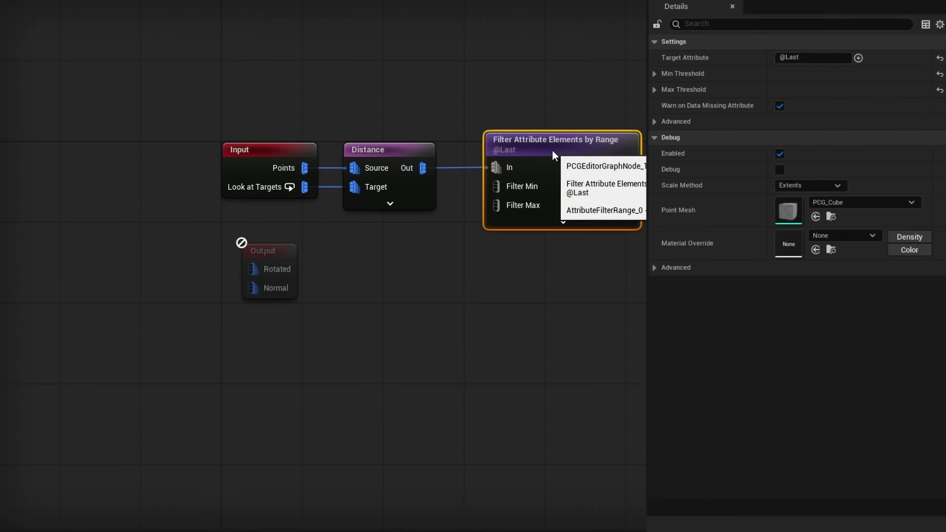
left_click_drag(825, 58, 782, 69)
type("Distance")
key("Return")
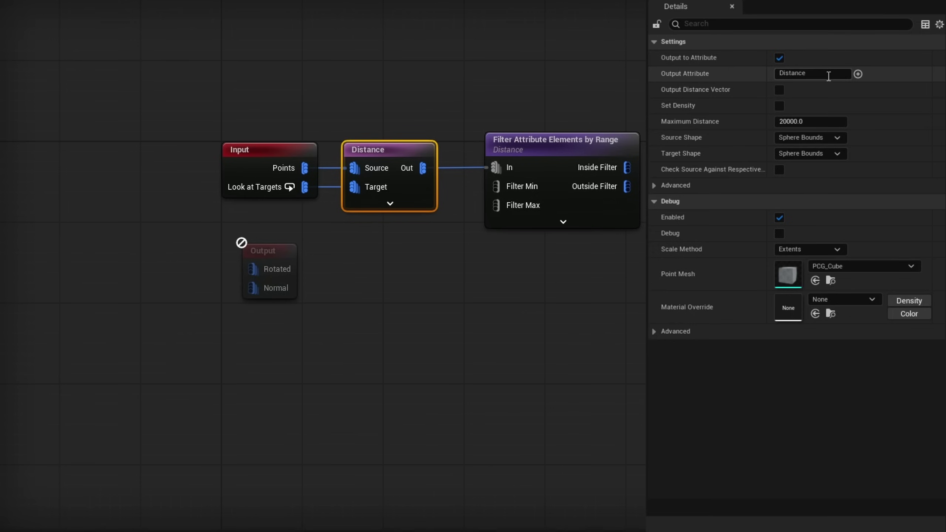
left_click_drag(829, 74, 754, 69)
left_click(555, 143)
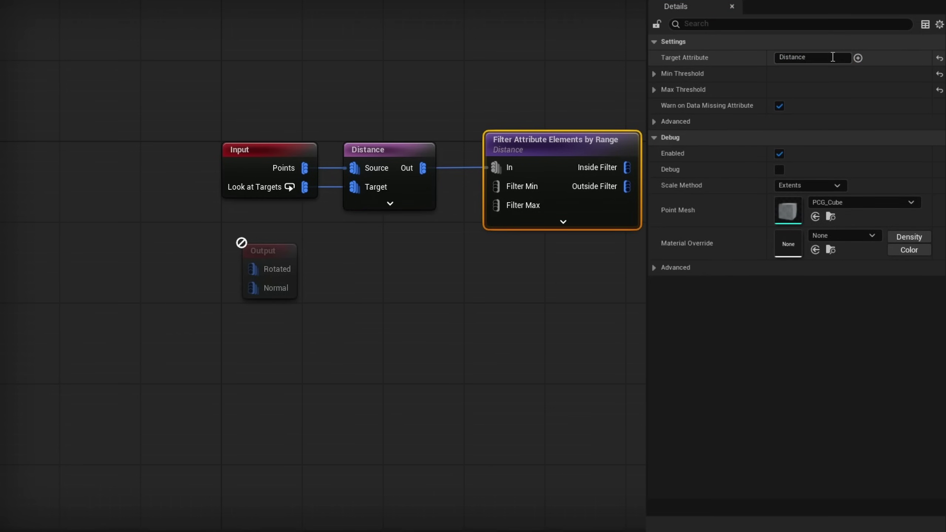
Make the filter's minimum threshold a constant Double value of 400.
left_click(653, 74)
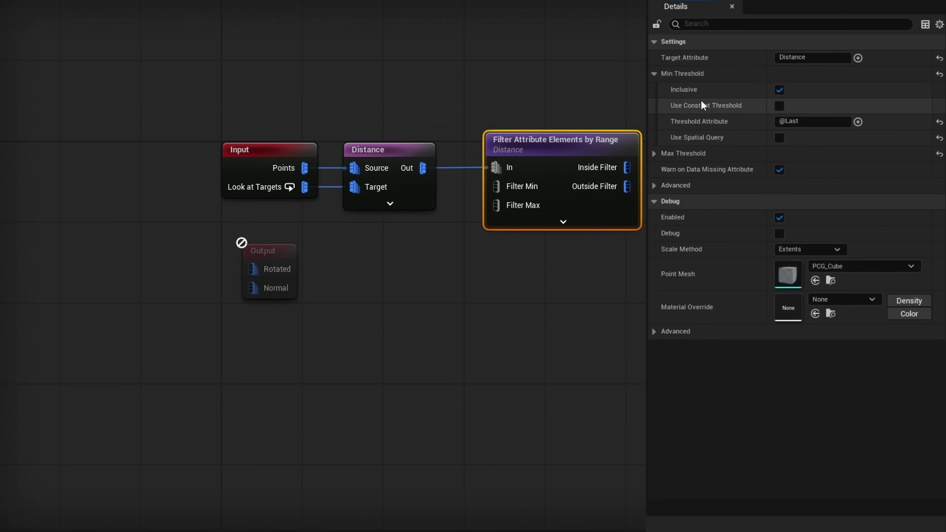
left_click(779, 106)
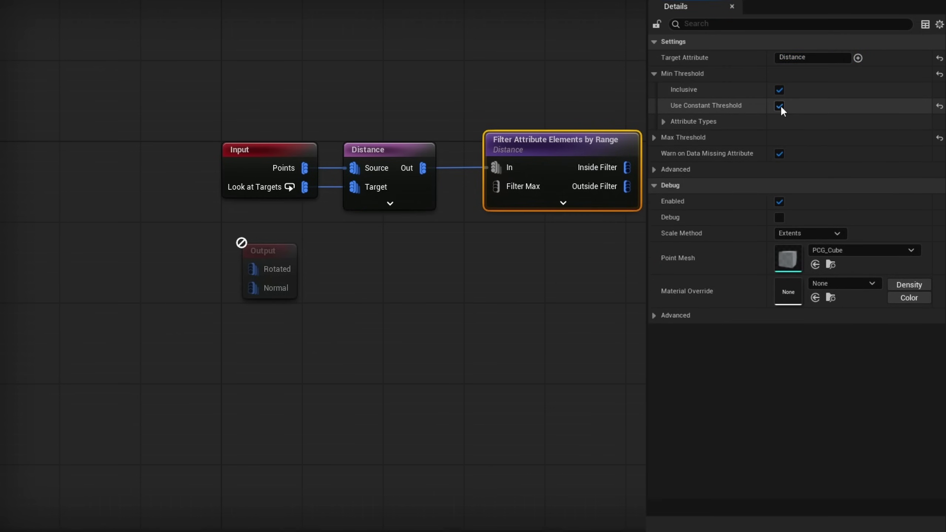
left_click(693, 122)
left_click(796, 153)
Make the filter's maximum threshold a constant value of 700.
left_click(654, 169)
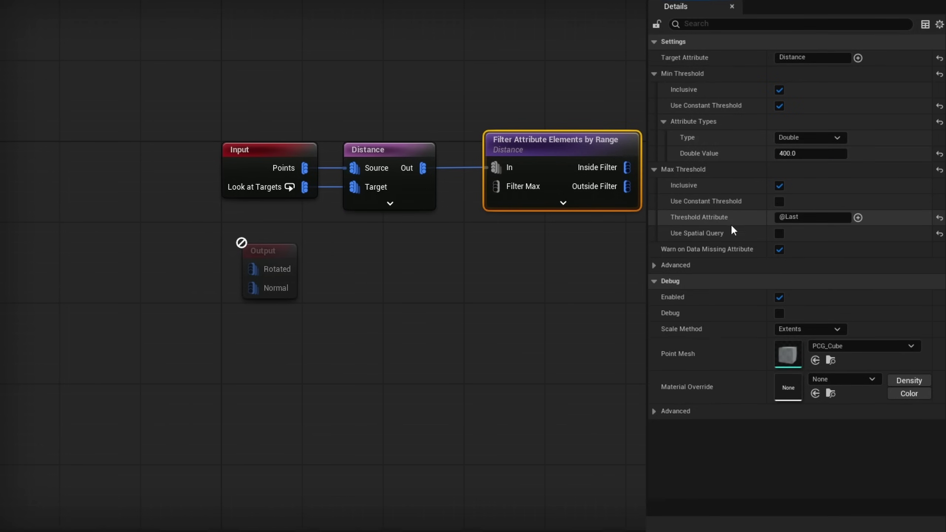
left_click(779, 202)
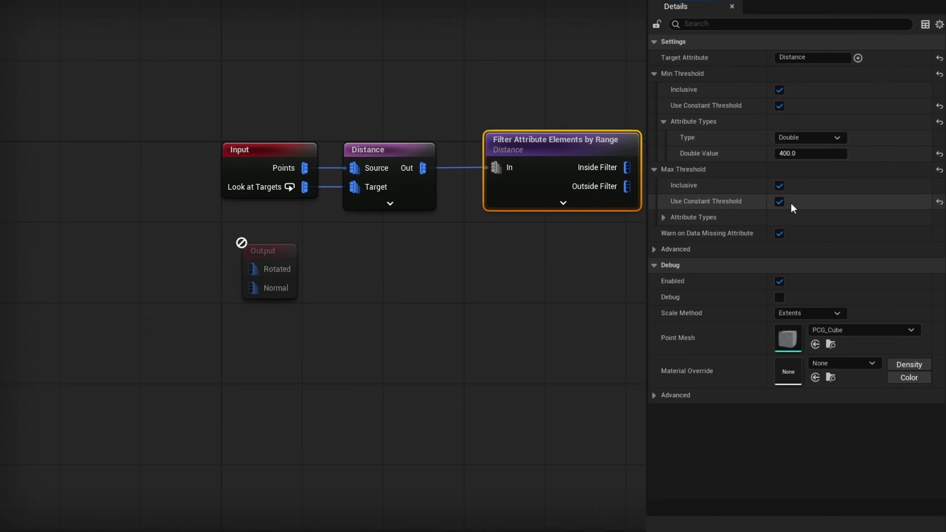
left_click(673, 218)
type("700")
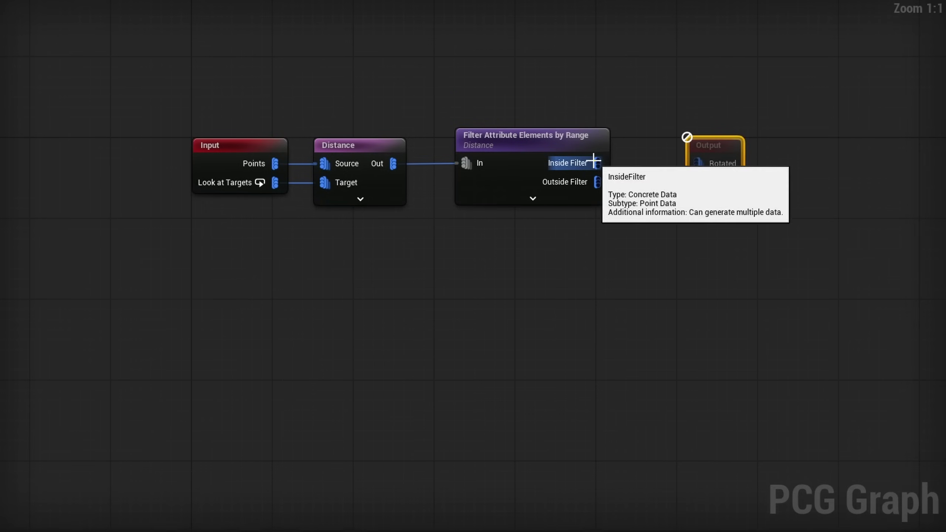
Temporarily connect Inside Filter to the Output node's Rotated pin and view the filtered points in the level.
left_click_drag(598, 163, 707, 167)
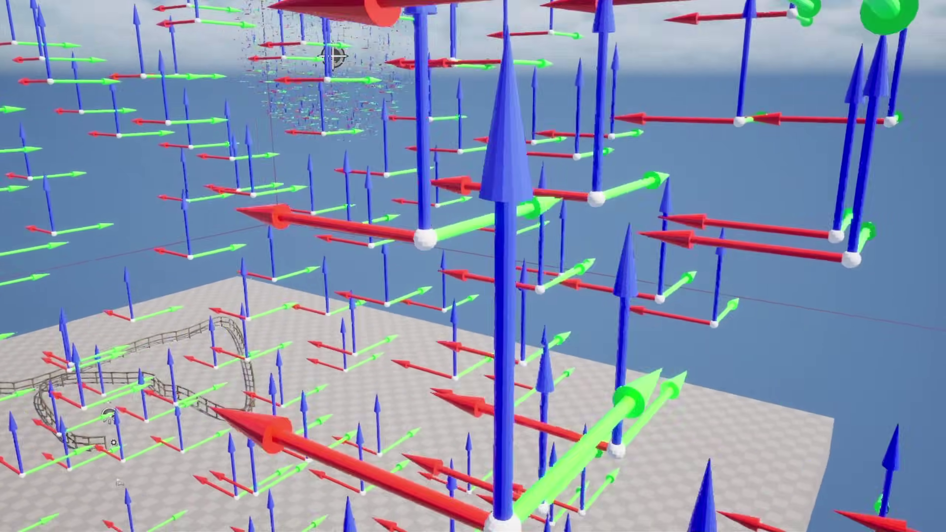
key("s")
right_click_drag(671, 127, 522, 186)
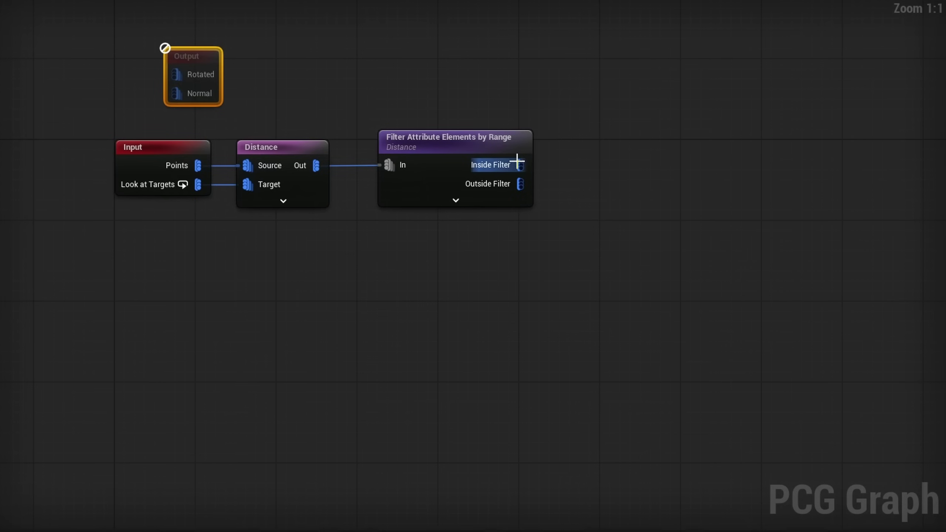
Add a Get Points Count node to the Inside Filter output, followed by a Subtract node with In B set to 1.
left_click_drag(521, 165, 603, 152)
type("get")
key("Return")
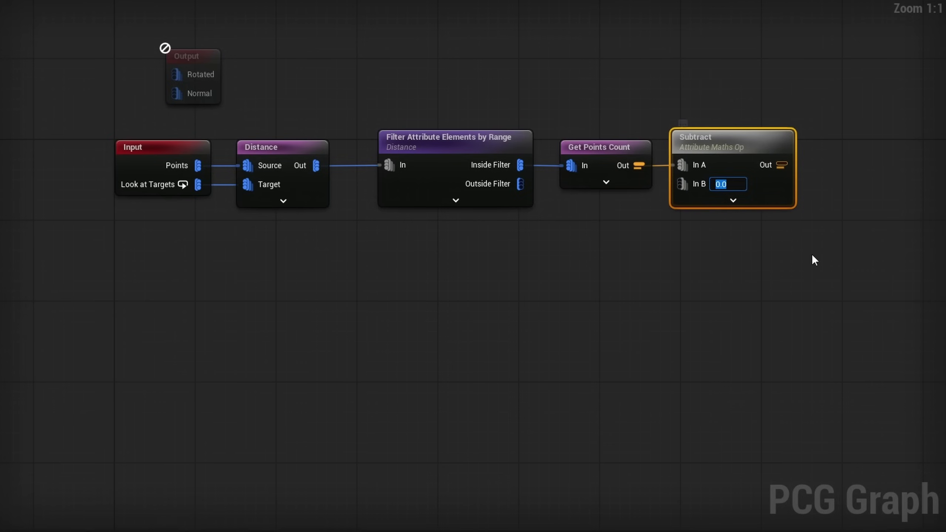
type("1")
key("Return")
Add a Duplicate Point node after the Subtract node.
right_click_drag(678, 271, 558, 288)
right_click(649, 145)
type("duplicate po")
key("Return")
right_click_drag(649, 145, 420, 160)
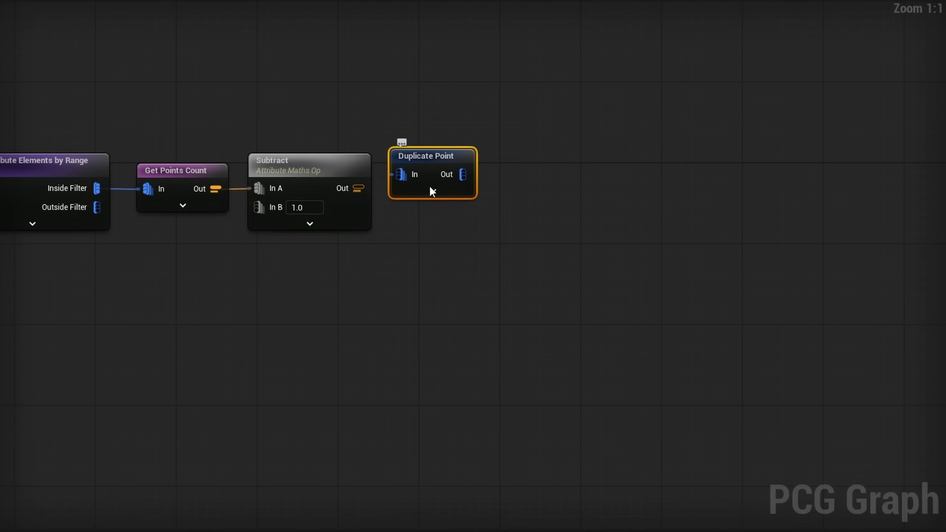
right_click_drag(357, 288, 532, 290)
left_click_drag(323, 120, 397, 229)
left_click_drag(450, 104, 513, 245)
left_click_drag(589, 114, 626, 248)
right_click_drag(521, 272, 612, 240)
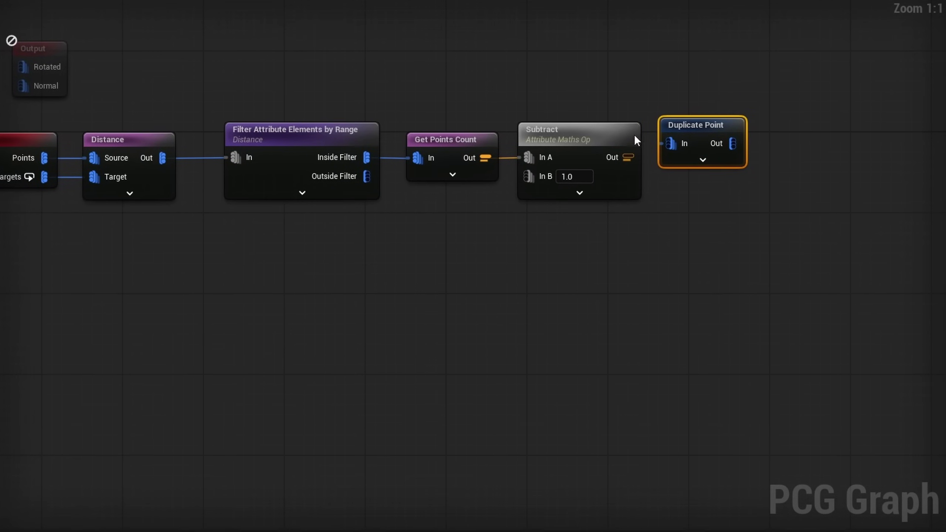
Expand the Duplicate Point node's pins and connect Subtract's output to Iterations.
left_click(703, 160)
left_click_drag(629, 157, 719, 149)
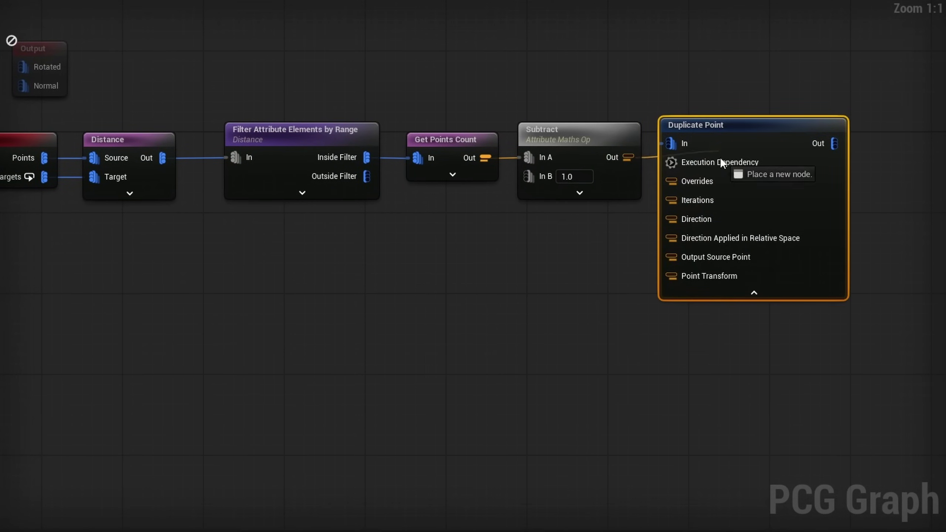
left_click_drag(681, 195, 682, 198)
left_click(693, 293)
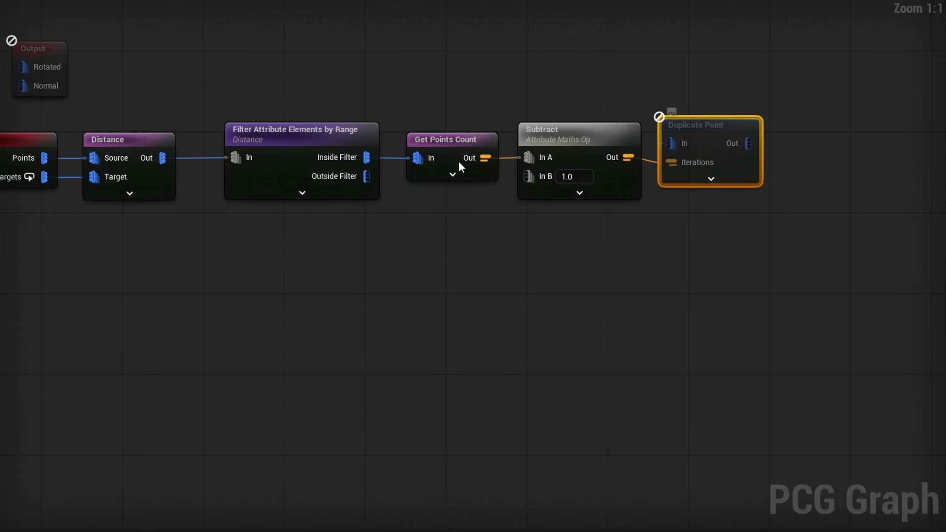
Shift the Distance-to-Subtract chain down and connect the Input node's Look at Targets to Duplicate Point's In.
right_click_drag(456, 159, 585, 147)
left_click_drag(683, 93, 294, 175)
left_click_drag(675, 133, 686, 204)
left_click_drag(174, 166, 800, 131)
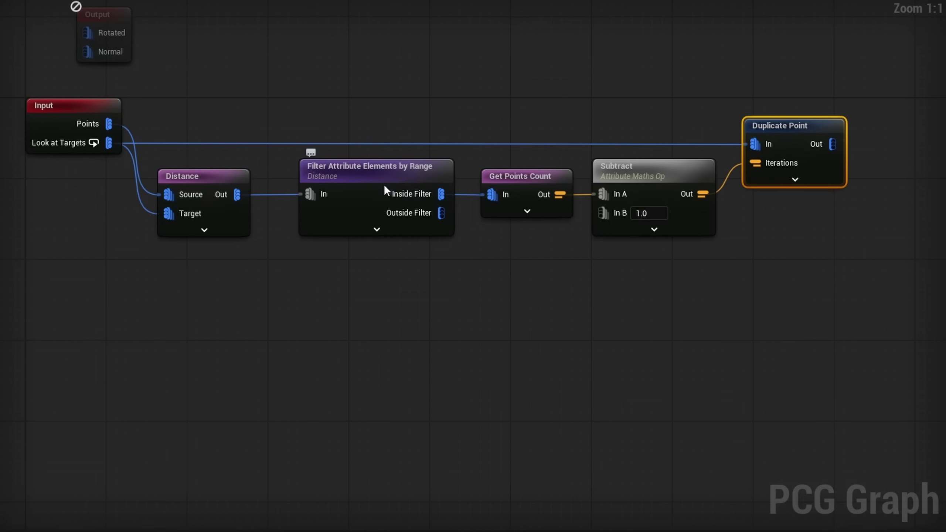
left_click_drag(359, 180, 342, 180)
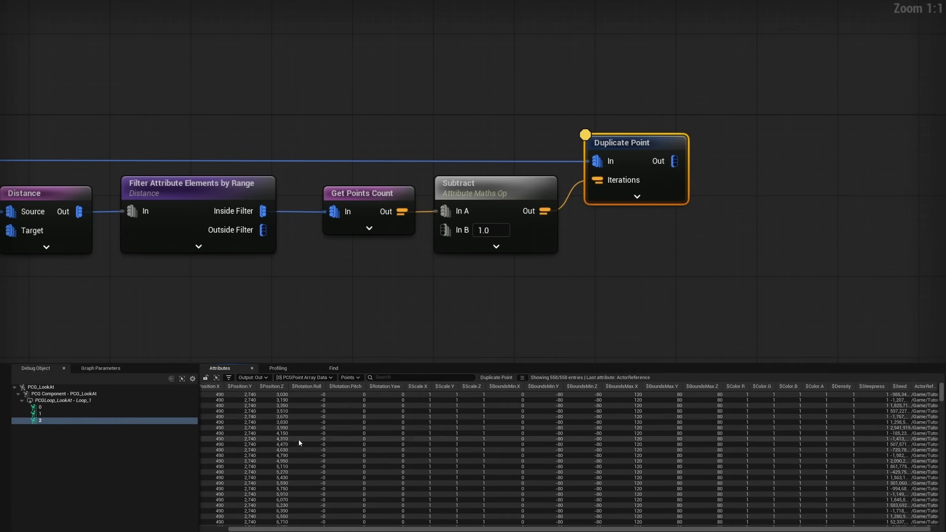
Examine the Duplicate Point node's output data, checking the indices and positions of the duplicated points.
left_click_drag(352, 528, 311, 528)
scroll(306, 423, "down", 8)
scroll(307, 424, "down", 2)
scroll(317, 403, "down", 6)
scroll(311, 462, "up", 13)
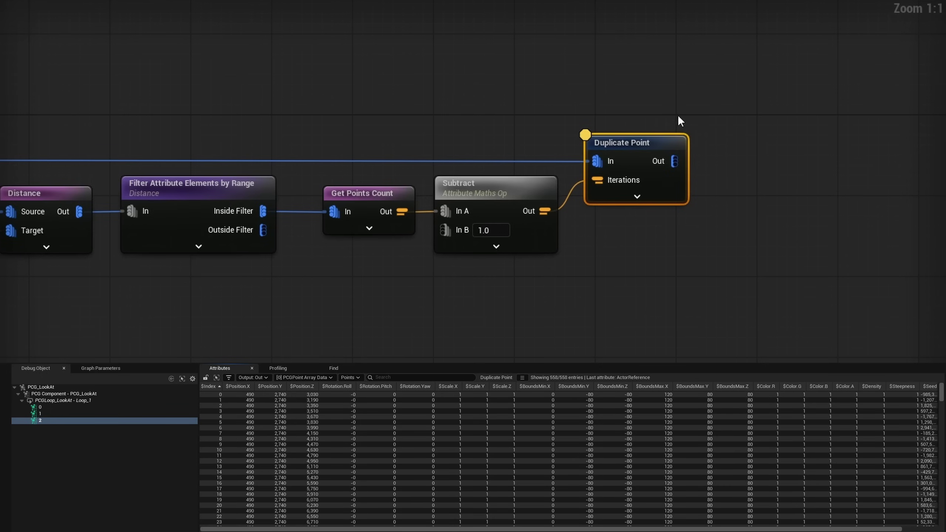
Set the Duplicate Point node's Direction Z to 0.
left_click(618, 167)
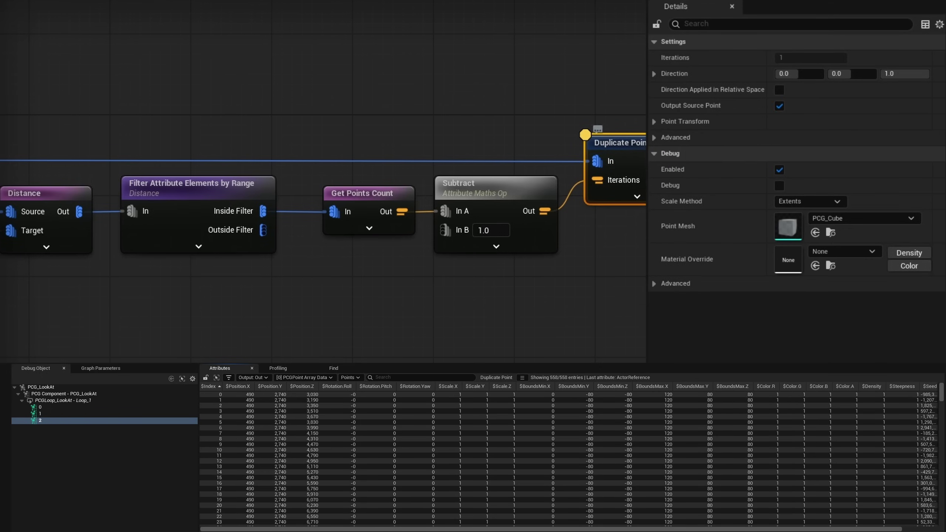
left_click(916, 77)
type("0")
key("Return")
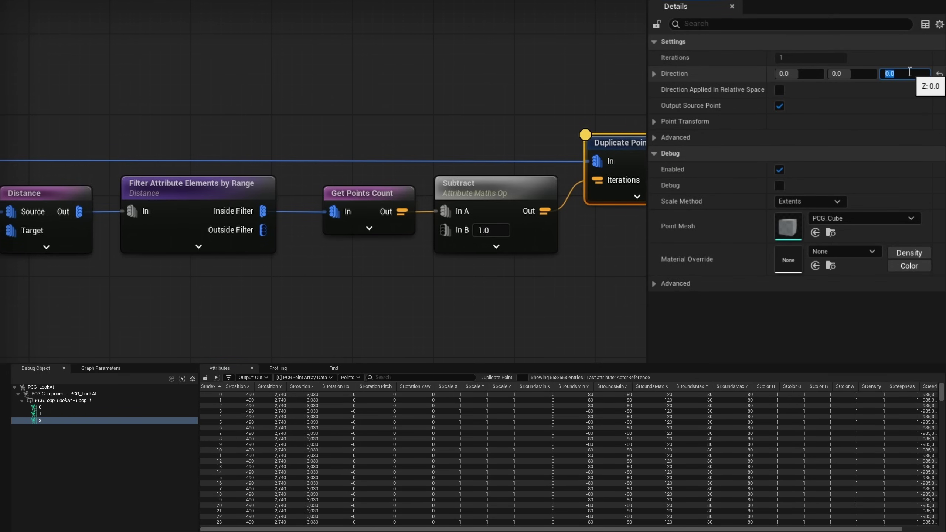
left_click(746, 73)
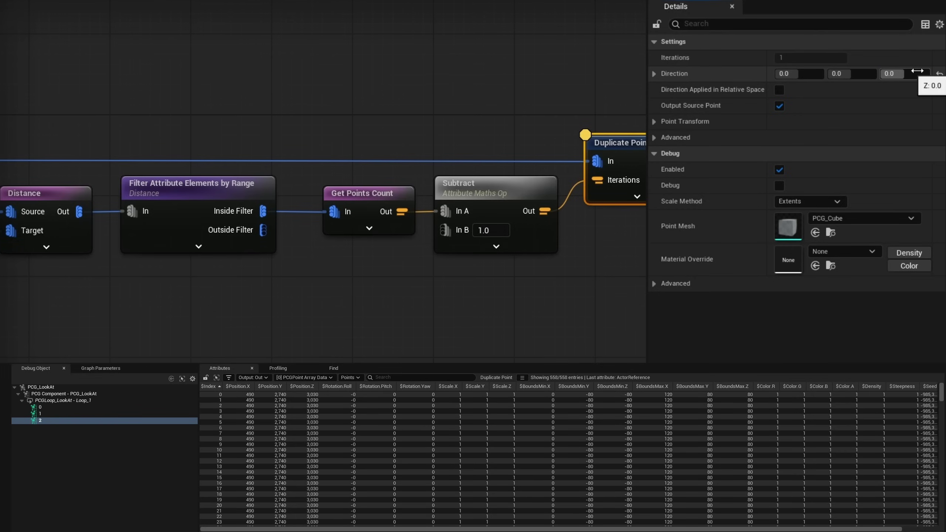
Check the duplicated points' positions and entry count in the attribute data, and stop inspecting the node.
scroll(275, 418, "down", 20)
scroll(278, 429, "down", 20)
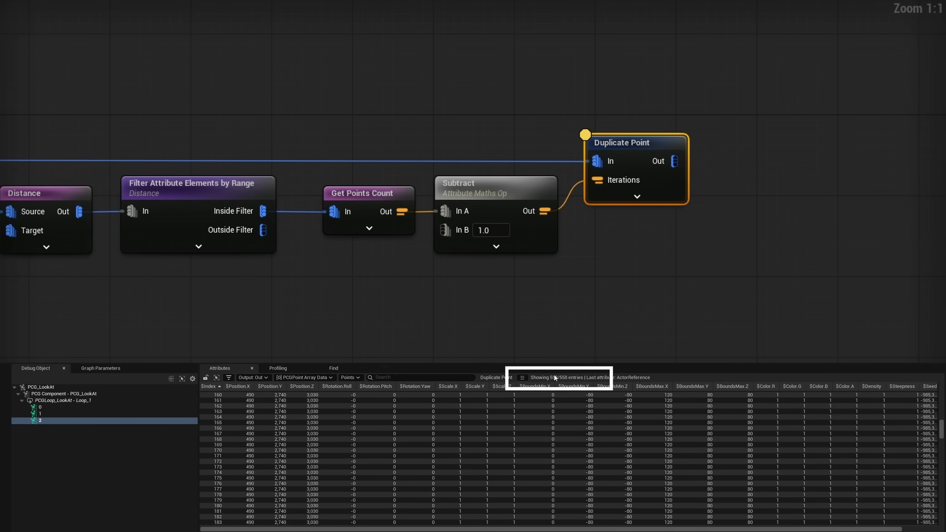
left_click(253, 196)
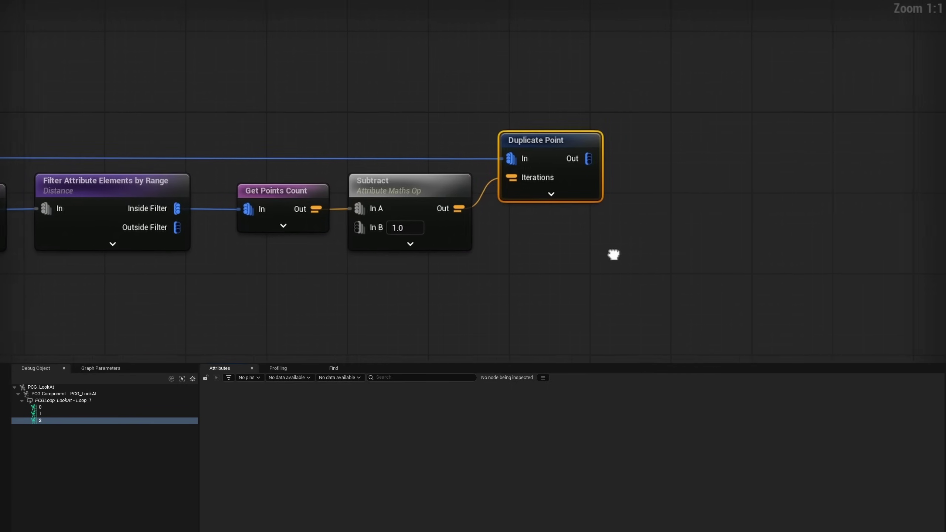
Add a Set Attribute Maths Op node after Duplicate Point and feed its output into both In A and In B.
right_click_drag(612, 253, 683, 216)
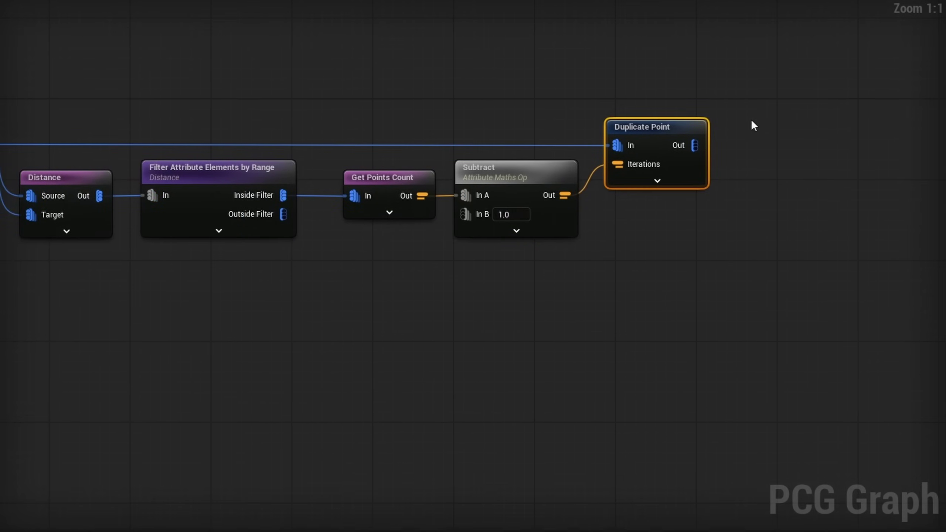
right_click_drag(603, 265, 363, 325)
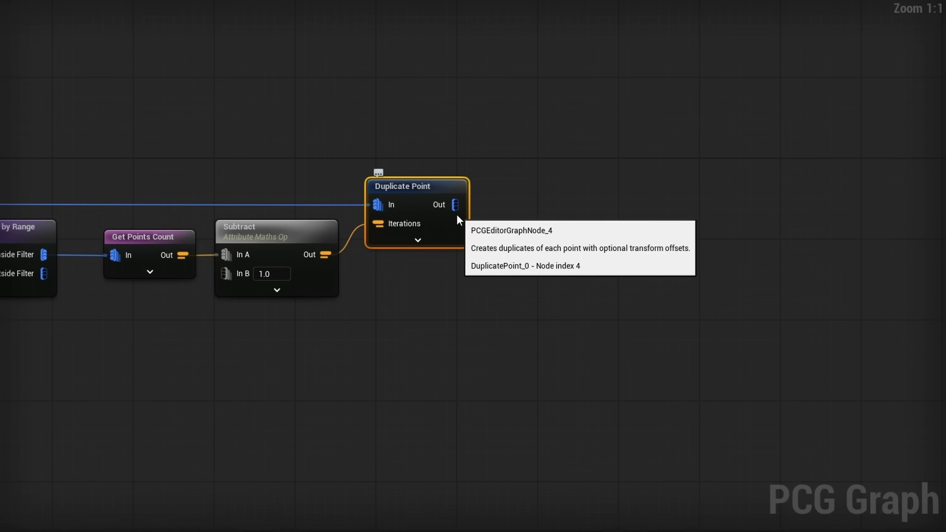
left_click_drag(456, 206, 531, 200)
type("set att")
key("Return")
left_click_drag(610, 218, 572, 185)
left_click_drag(459, 201, 519, 223)
left_click(568, 183)
left_click_drag(569, 183, 553, 182)
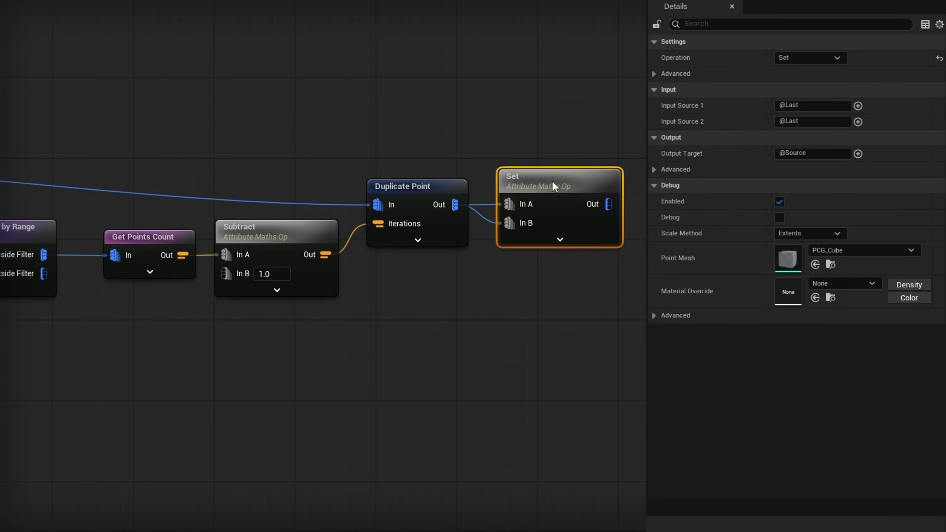
Set both input sources of the Set node to $Index and its output target to MatchIndex.
left_click(858, 105)
left_click(879, 215)
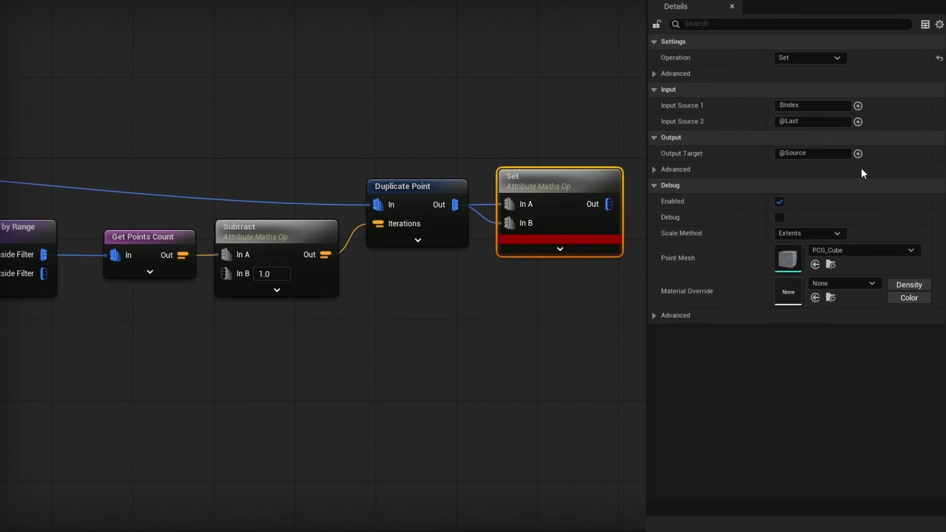
left_click(858, 121)
left_click(881, 231)
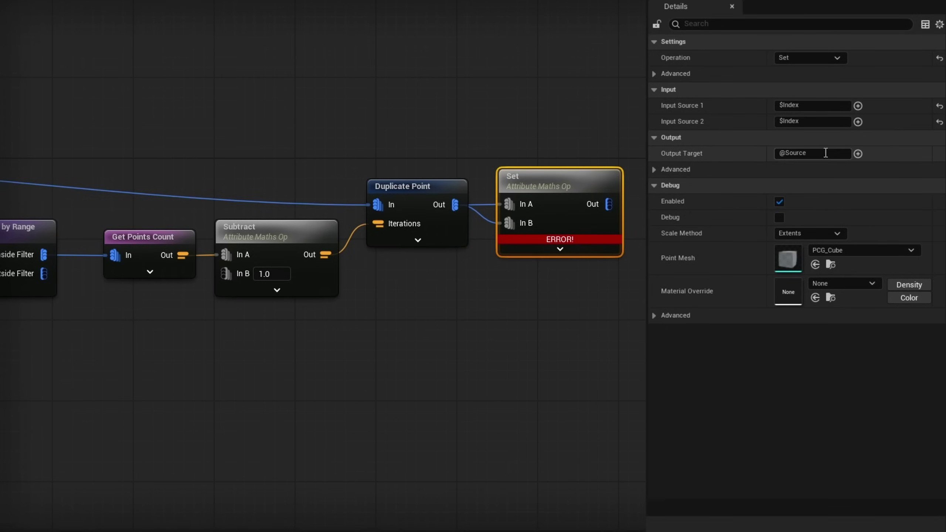
type("MatchIndex")
key("Return")
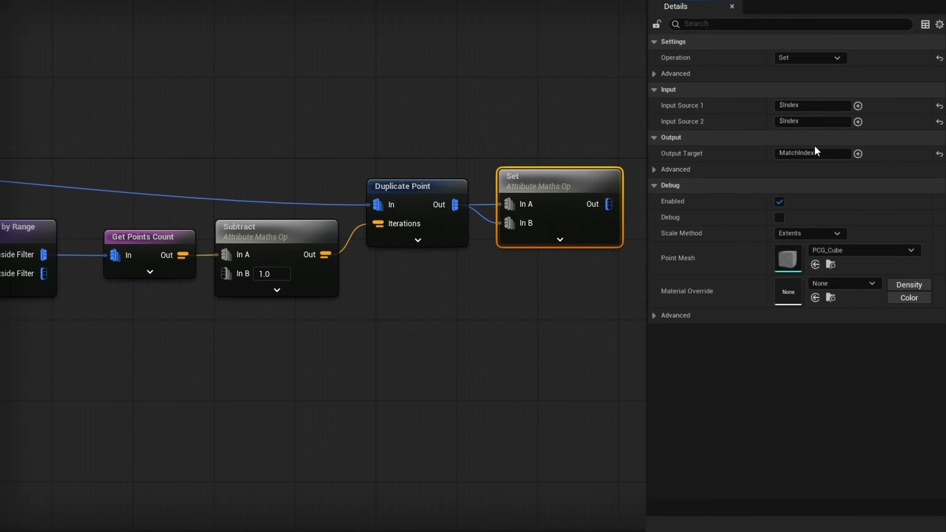
Duplicate the Set node below Get Points Count and connect the filter's Inside Filter output to its In A and In B.
right_click_drag(428, 261, 605, 236)
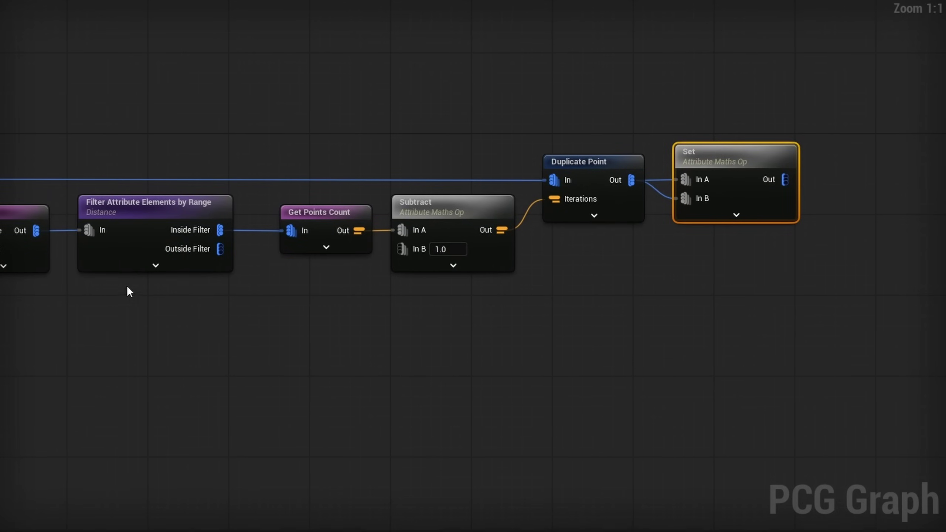
left_click(768, 128)
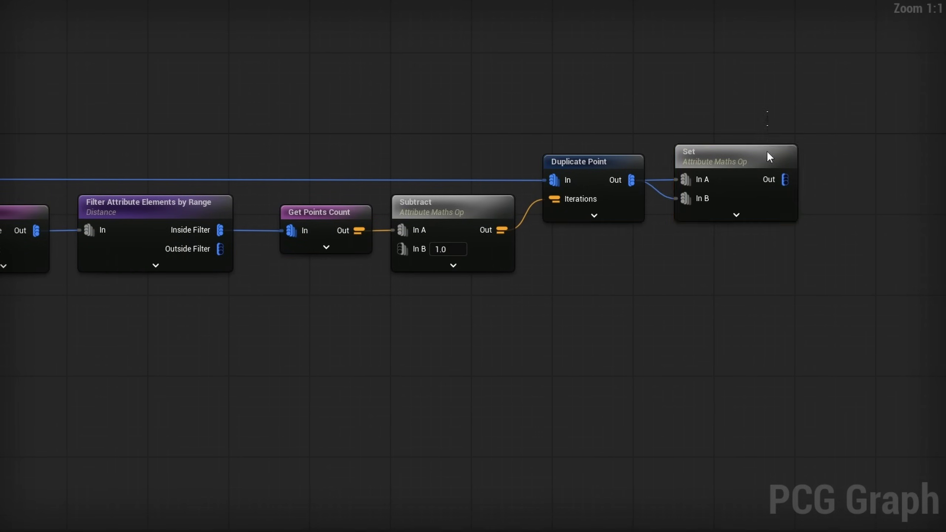
left_click(756, 157)
right_click_drag(619, 328, 743, 290)
key("ctrl+d")
left_click_drag(356, 193, 434, 321)
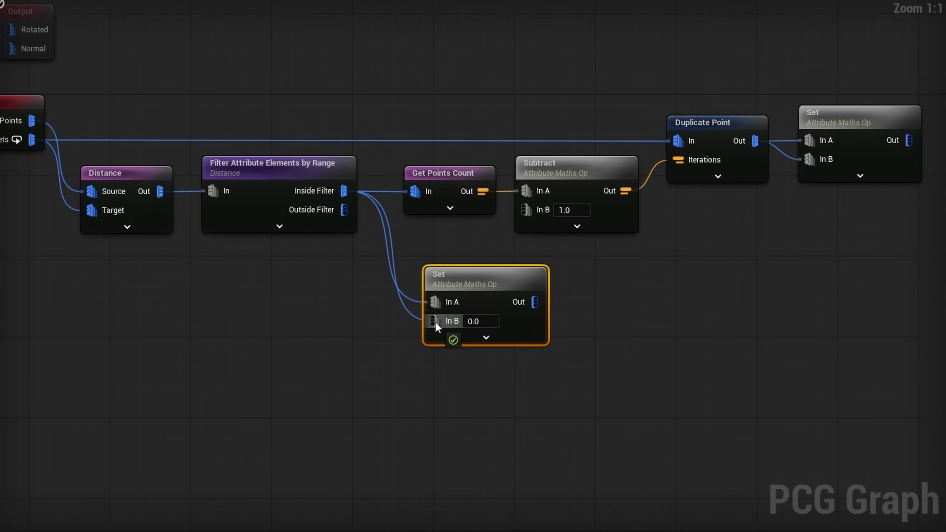
Inspect the MatchIndex values in the output data of the Set node after Duplicate Point.
right_click_drag(435, 321, 261, 349)
left_click(721, 186)
key("a")
left_click_drag(395, 528, 465, 529)
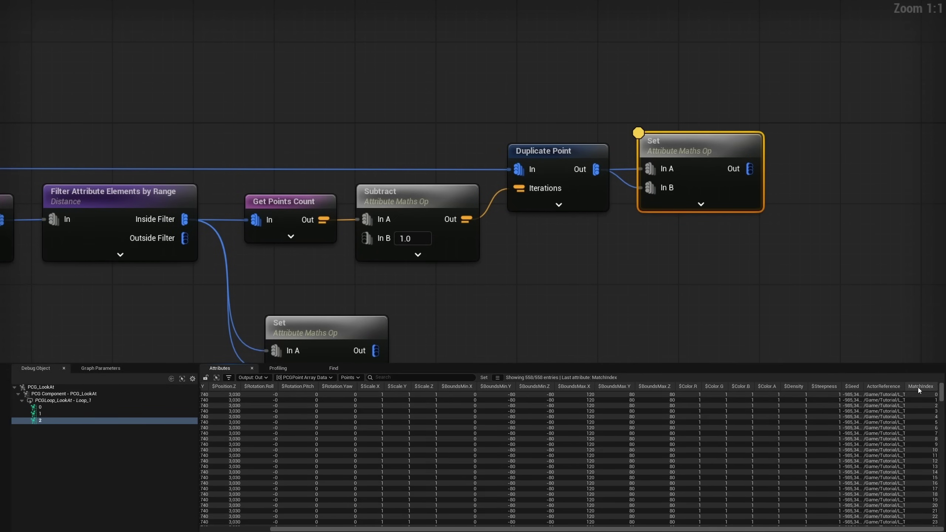
left_click_drag(944, 393, 939, 522)
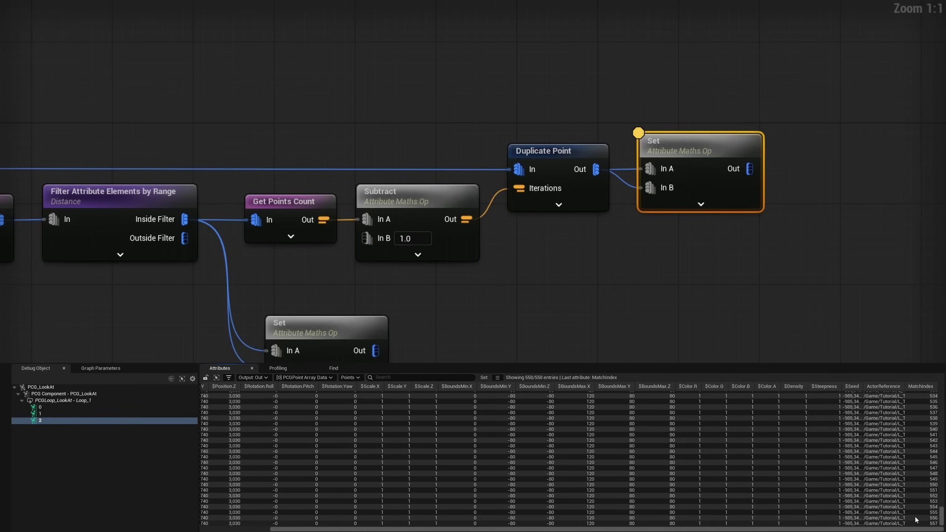
left_click(376, 324)
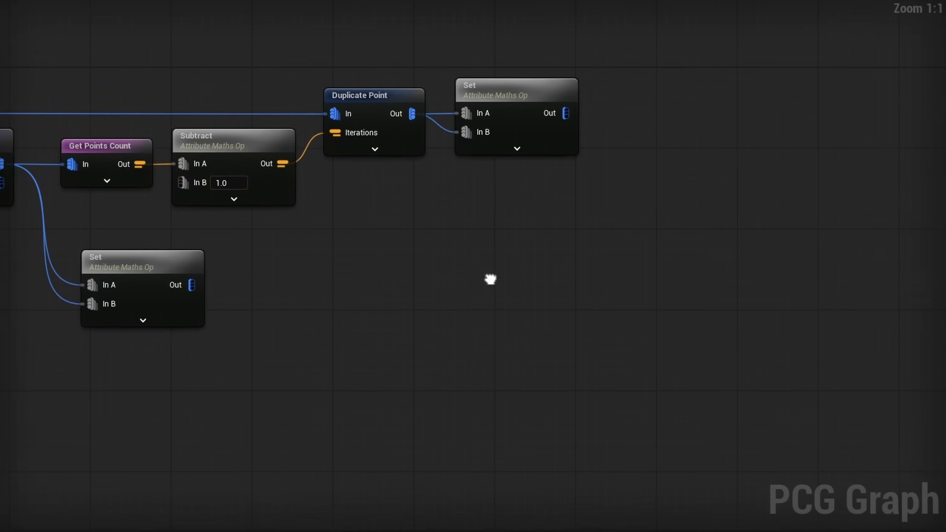
Add a Merge Points node beyond the two Set nodes and give it a second input pin.
right_click(617, 256)
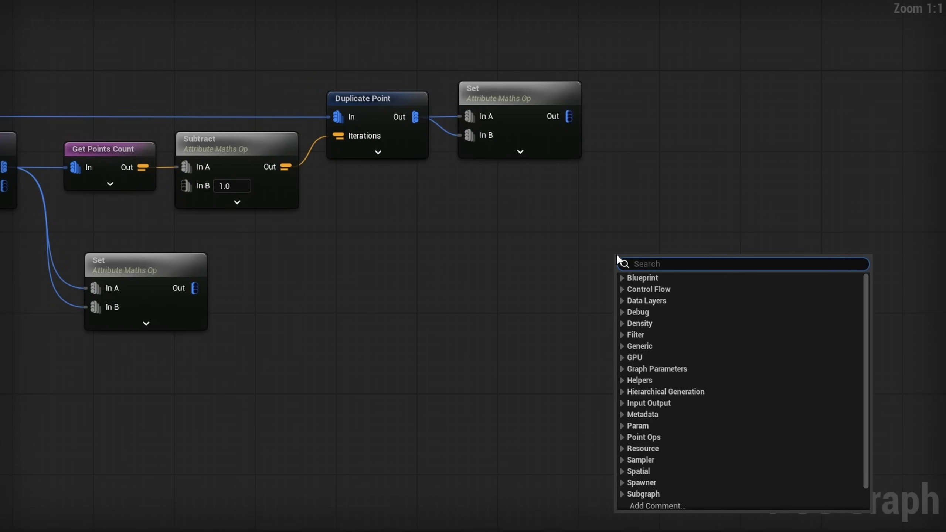
type("merge po")
key("Return")
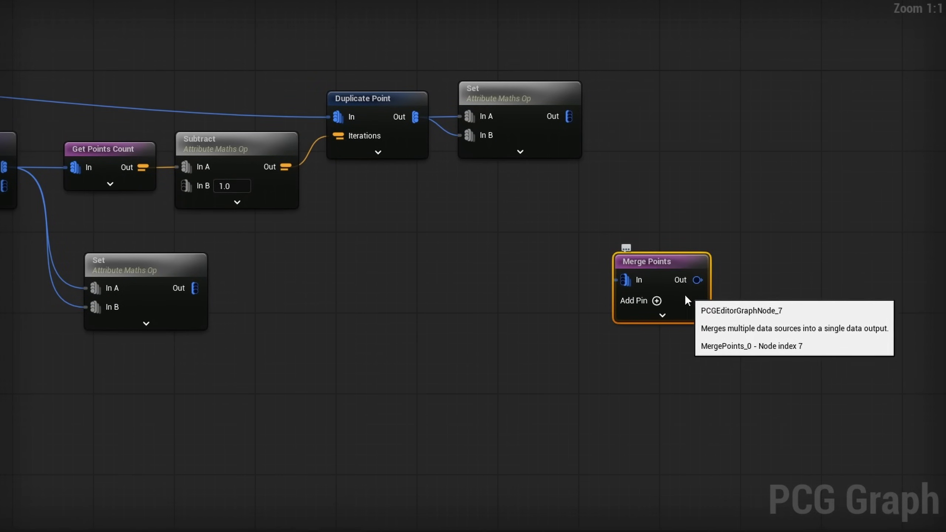
left_click_drag(668, 281, 704, 290)
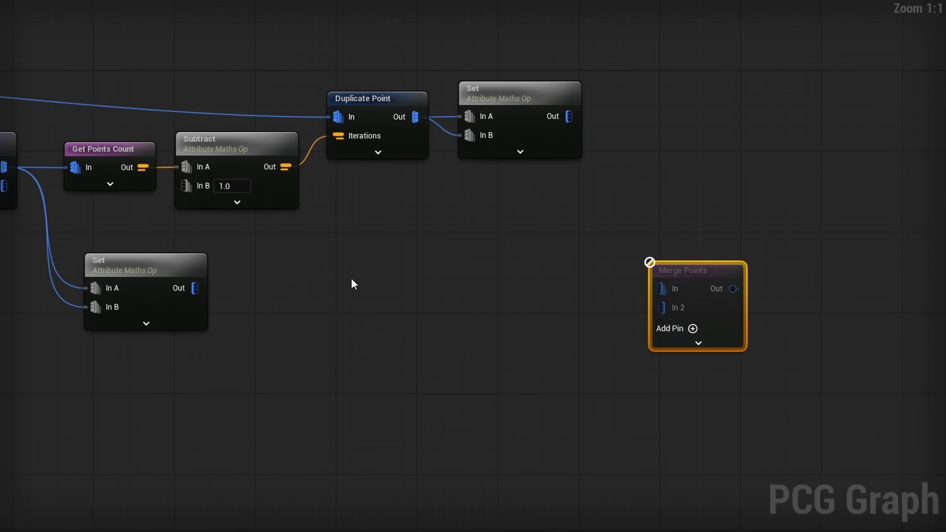
Connect the lower Set node's output to the first Merge Points input and the upper Set node's output to In 2.
right_click_drag(264, 253, 564, 274)
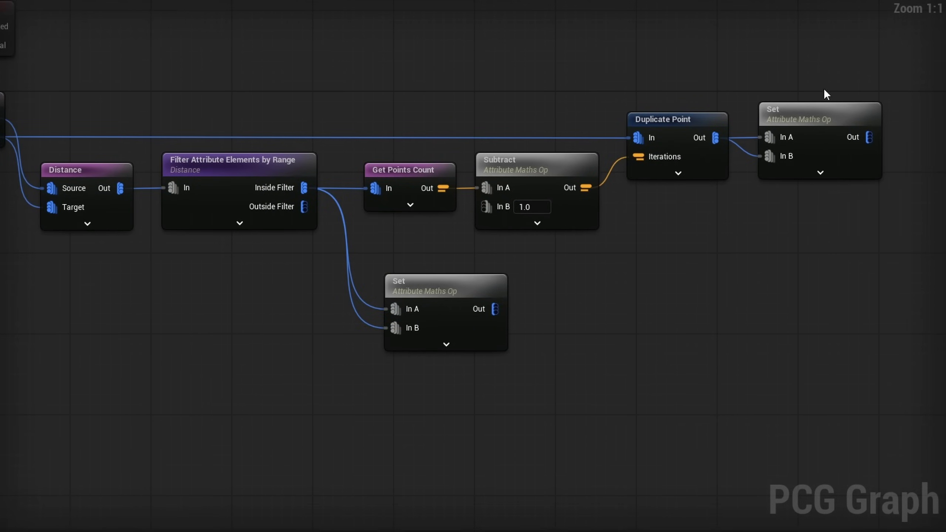
right_click_drag(750, 279, 559, 260)
left_click_drag(304, 290, 814, 279)
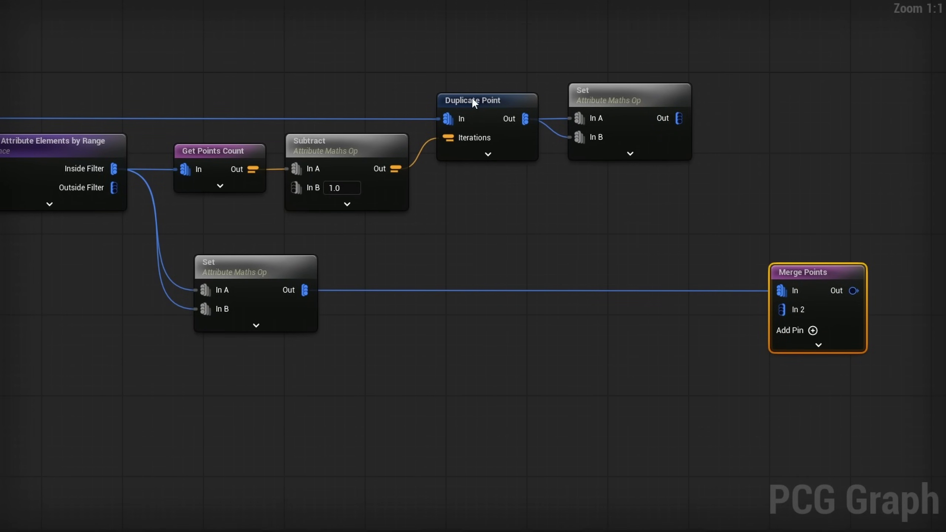
left_click_drag(679, 118, 782, 308)
left_click_drag(805, 272, 784, 272)
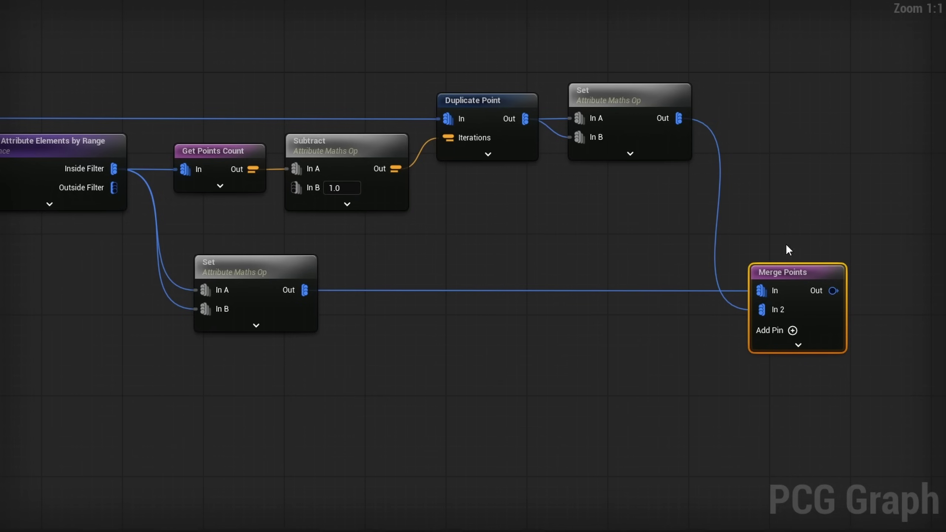
left_click_drag(147, 384, 313, 264)
left_click_drag(359, 239, 359, 239)
left_click(363, 254)
left_click_drag(720, 40, 555, 178)
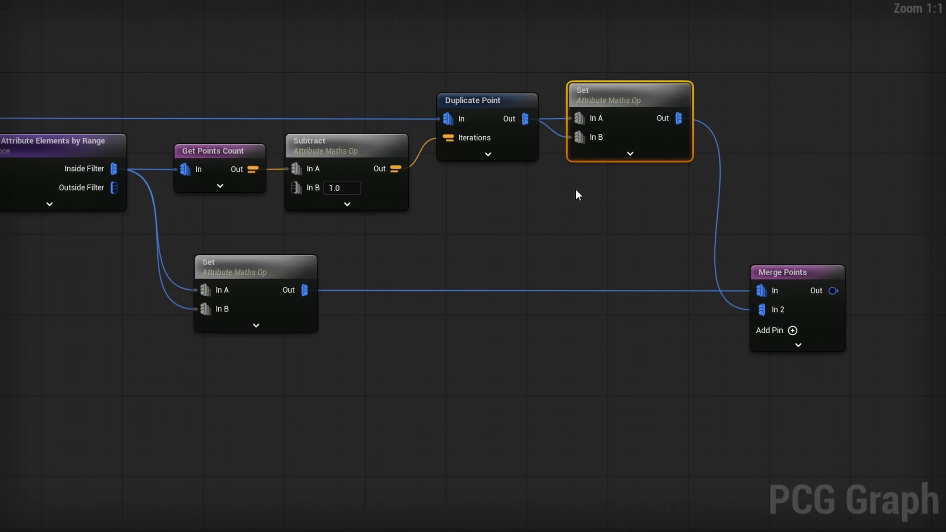
Add an Attribute Partition node fed by the Merge Points output.
right_click_drag(793, 330, 358, 285)
right_click_drag(487, 271, 325, 254)
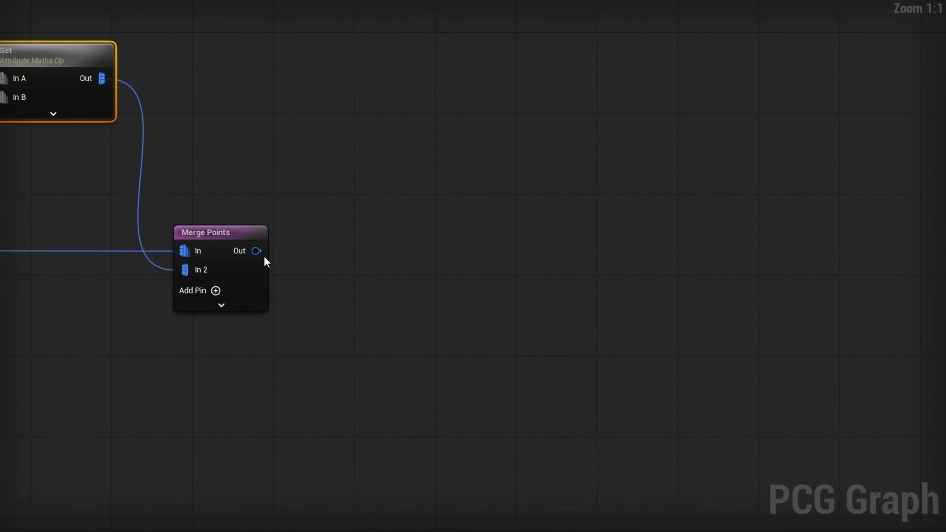
left_click_drag(257, 251, 338, 247)
type("attribute parti")
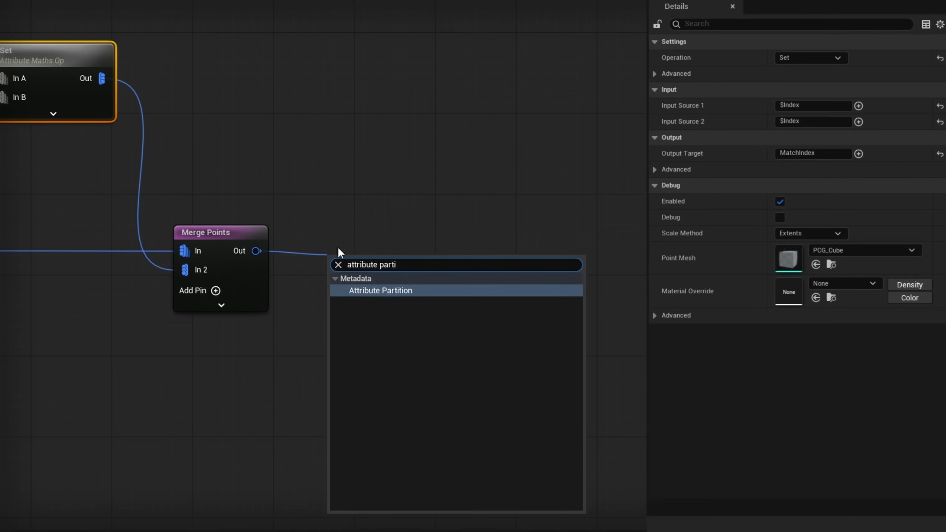
key("Return")
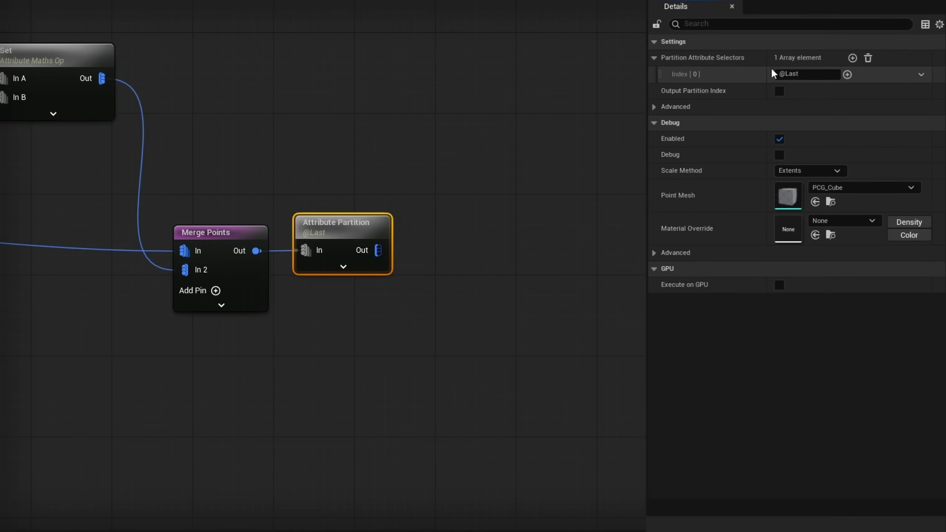
Copy MatchIndex from the Set node's output target into the Attribute Partition node's partition attribute selector.
left_click(801, 74)
right_click_drag(343, 120, 521, 144)
left_click(261, 83)
left_click_drag(822, 152, 738, 152)
key("ctrl+c")
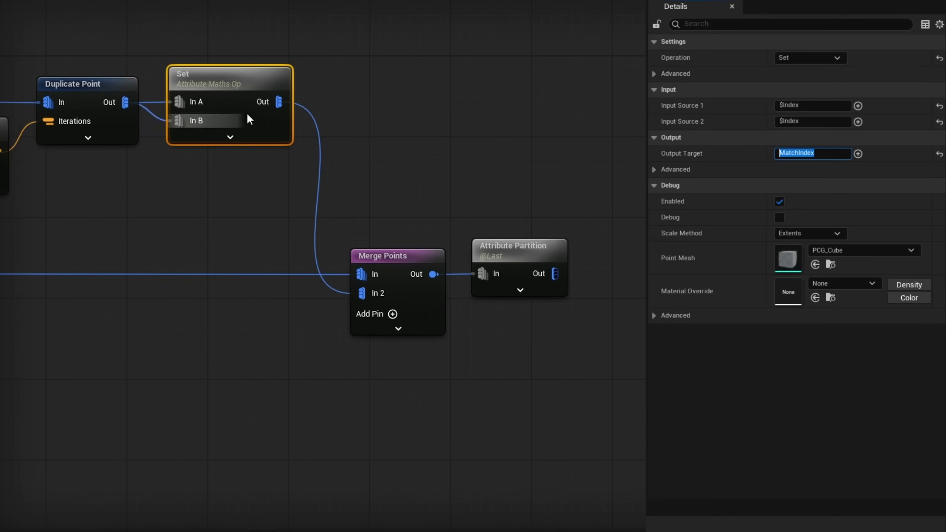
left_click(518, 248)
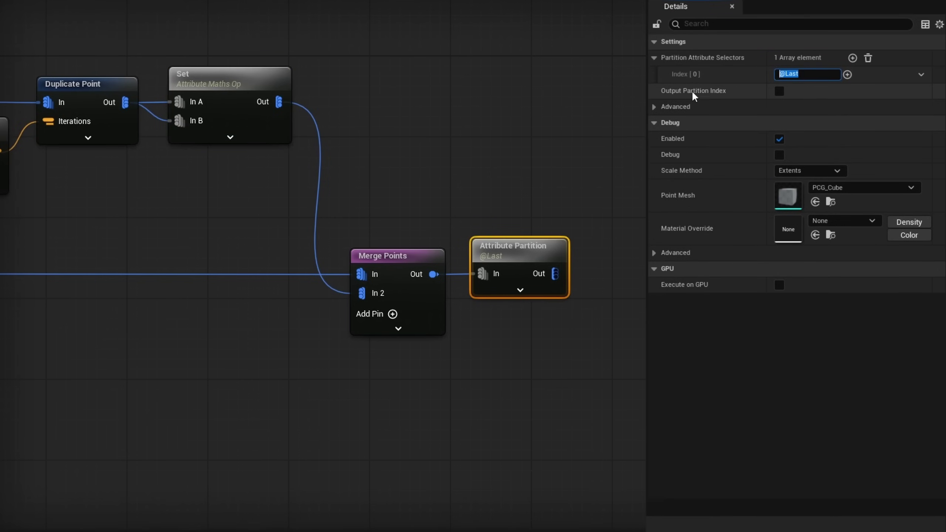
key("ctrl+v")
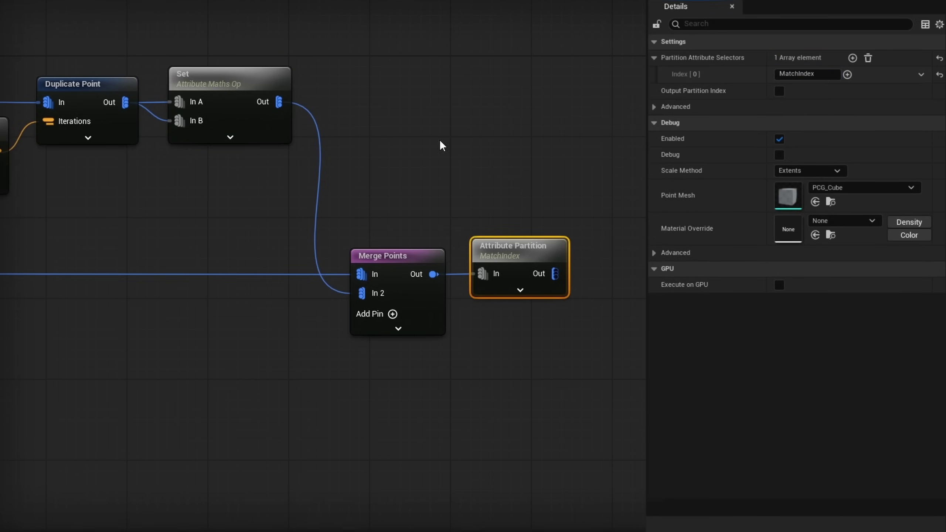
Inspect the Attribute Partition output by comparing point pairs and MatchIndex values across several of its point array data entries.
key("a")
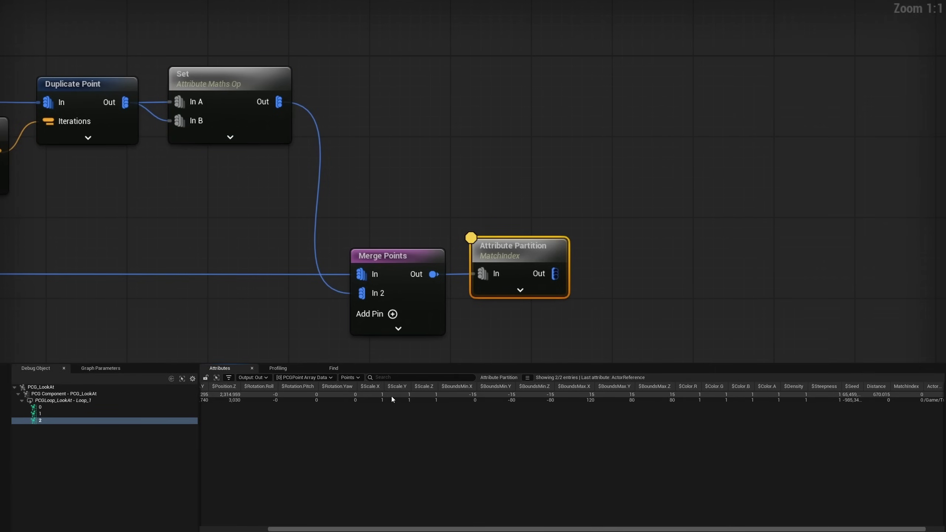
left_click(304, 378)
left_click(312, 368)
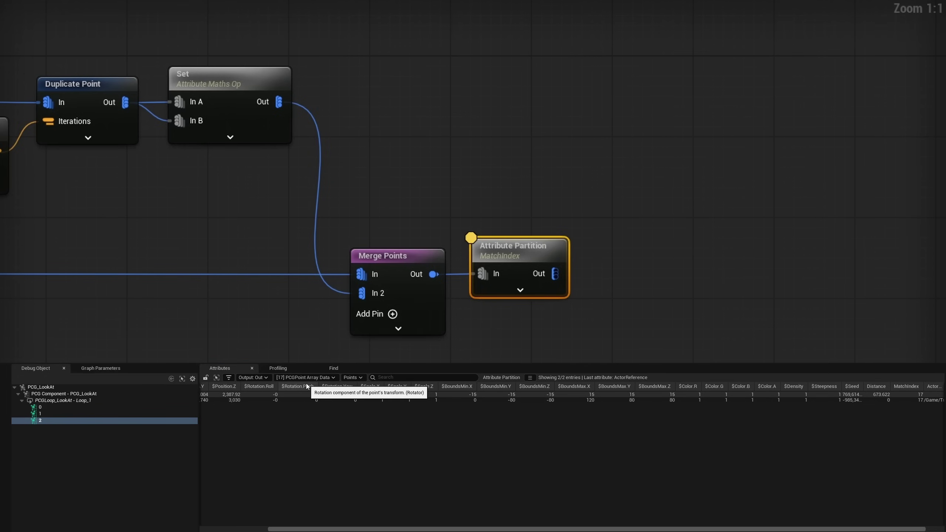
left_click(306, 378)
scroll(306, 367, "down", 3)
left_click(308, 367)
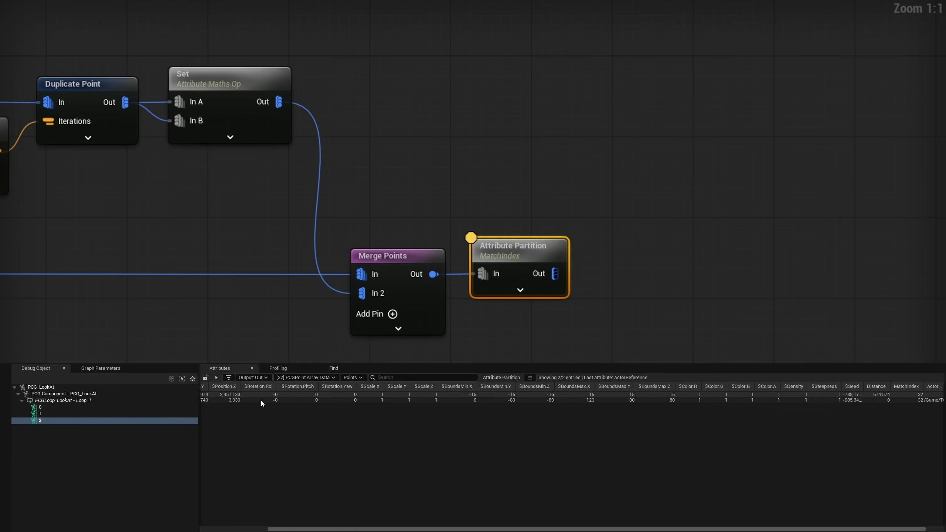
left_click_drag(365, 529, 255, 504)
left_click(319, 379)
left_click(308, 367)
left_click(310, 378)
scroll(309, 367, "down", 3)
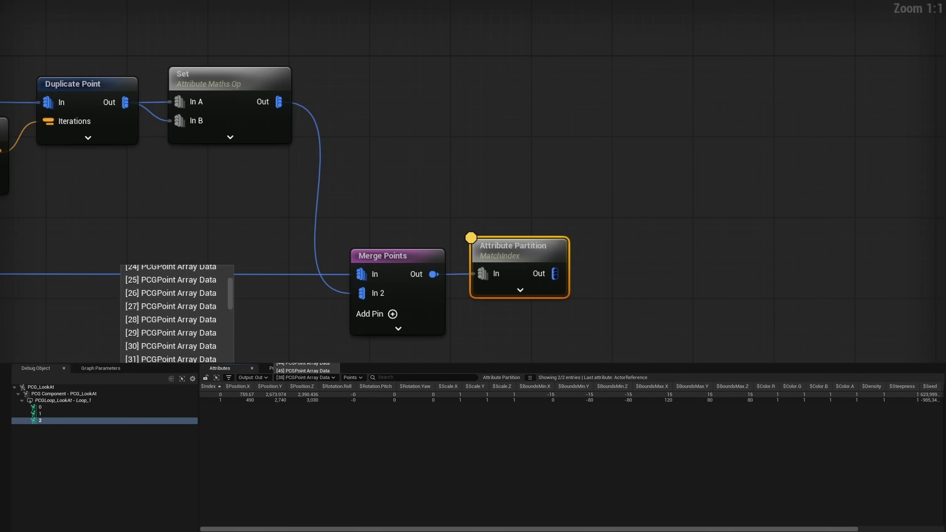
left_click(309, 366)
left_click(311, 378)
scroll(177, 313, "down", 4)
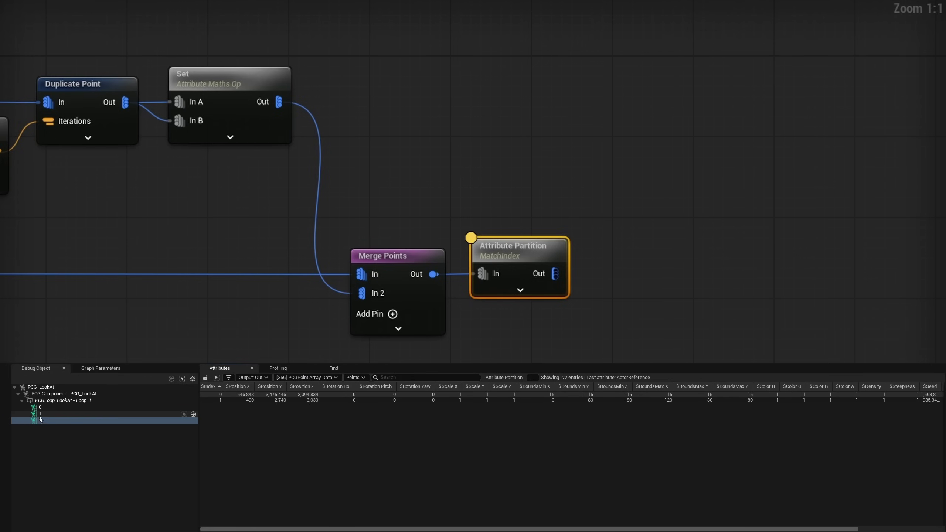
Check the Attribute Partition output for loop iterations 1 and 0 of the debug object.
left_click(39, 415)
left_click(45, 415)
left_click(38, 408)
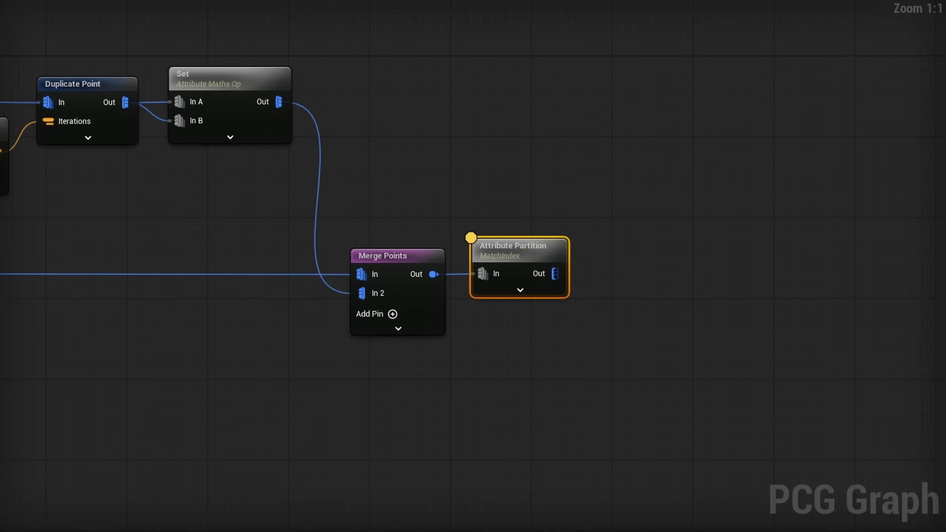
Add a Create Spline node to the Attribute Partition output and enable its Linear option.
right_click_drag(580, 300, 395, 300)
left_click_drag(371, 274, 428, 269)
type("create spline")
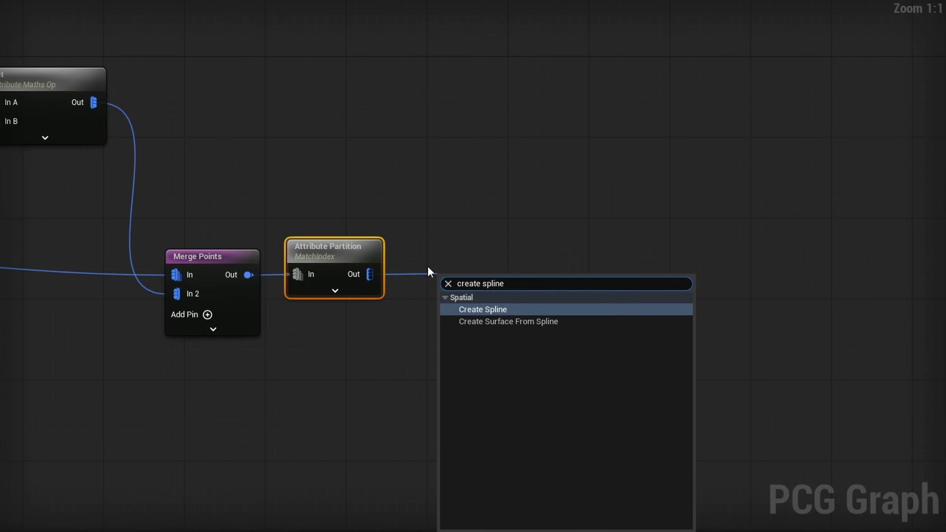
key("Return")
left_click_drag(447, 280, 417, 256)
left_click(779, 89)
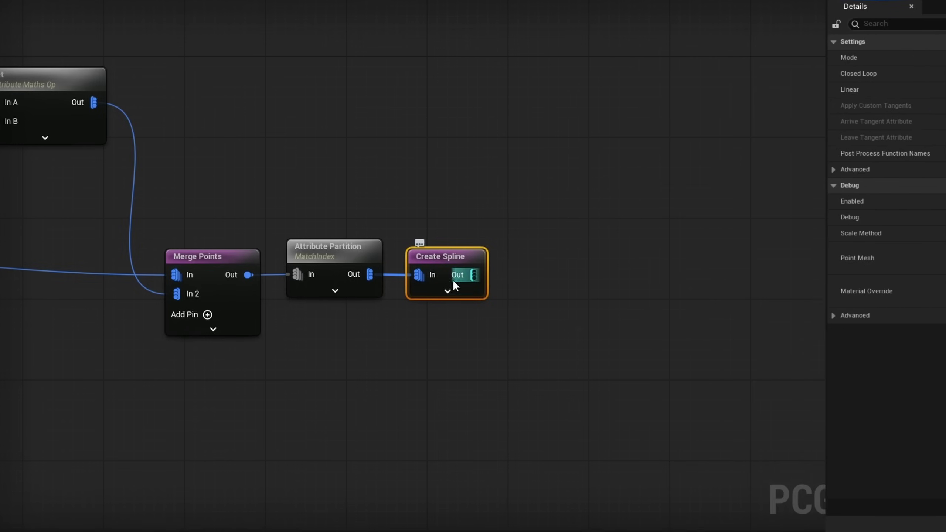
Add a Spline Sampler node to the Create Spline output and set its subdivisions per segment to 0.
left_click_drag(248, 262, 327, 258)
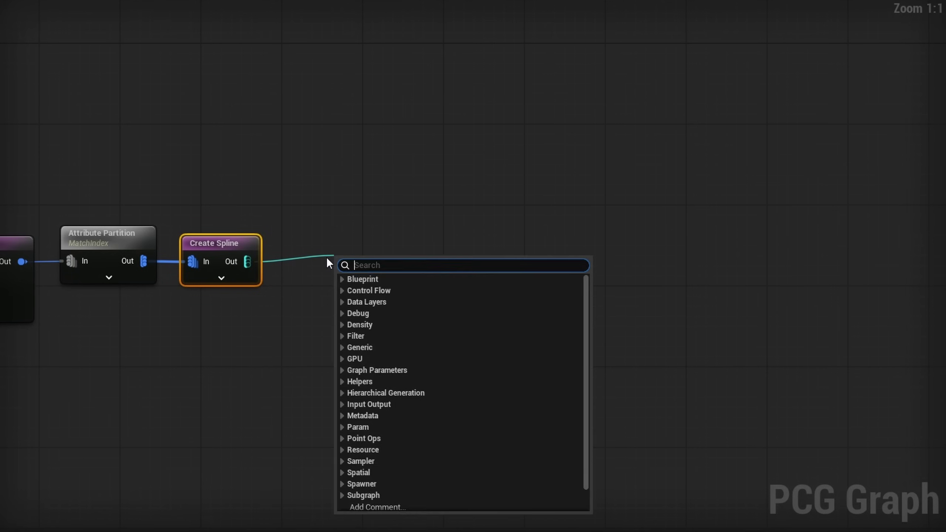
type("spline mes")
key("Return")
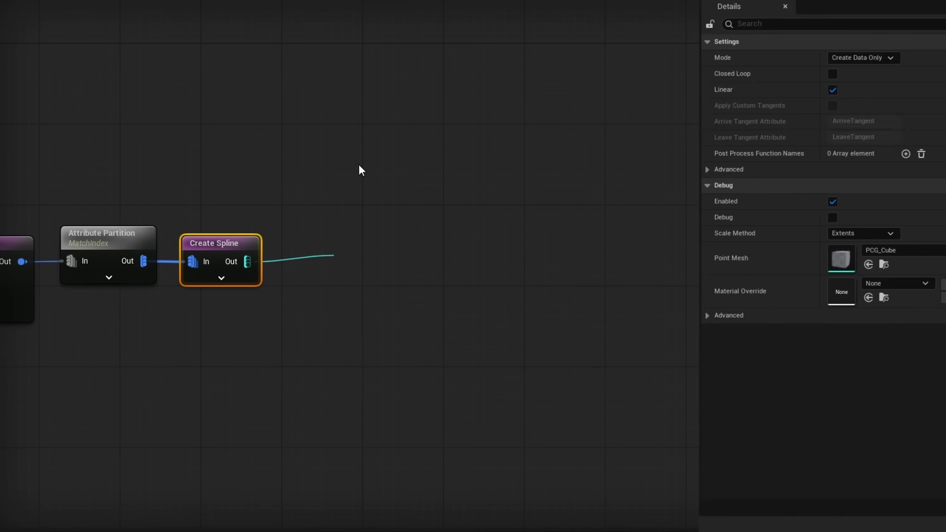
left_click(806, 91)
type("0")
key("Return")
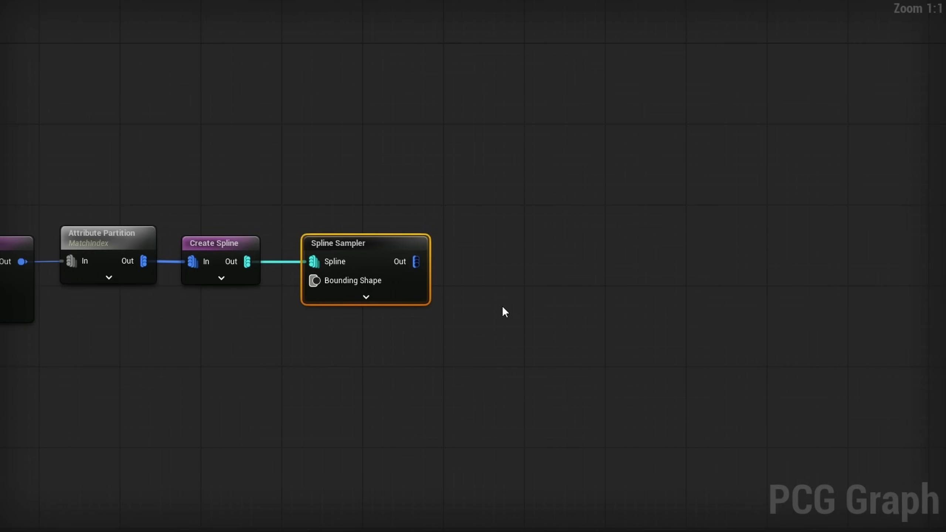
mouse_move(384, 246)
left_mouse_down()
mouse_move(365, 245)
mouse_move(396, 242)
left_mouse_up()
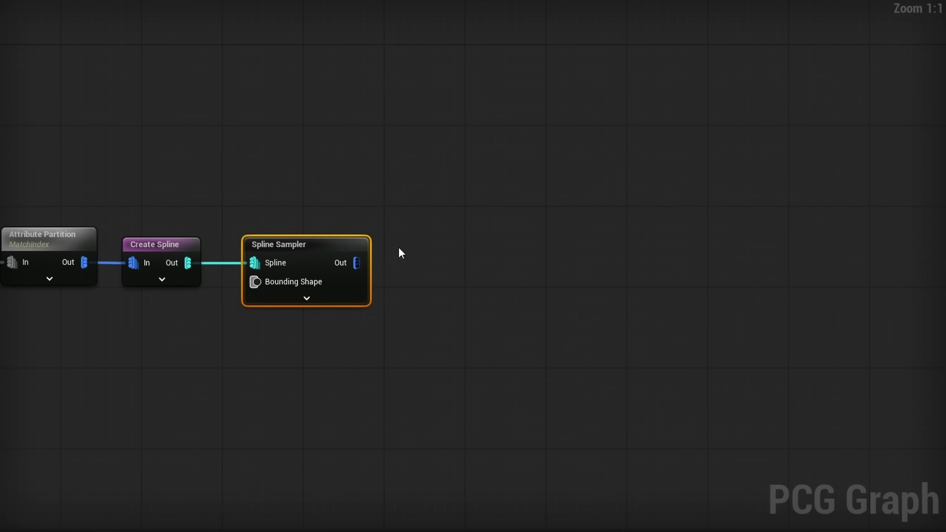
Add a Get Attribute From Point Index node connected to the Spline Sampler output, keeping index 0.
left_click_drag(357, 260, 413, 265)
type("get attribute from")
key("Up")
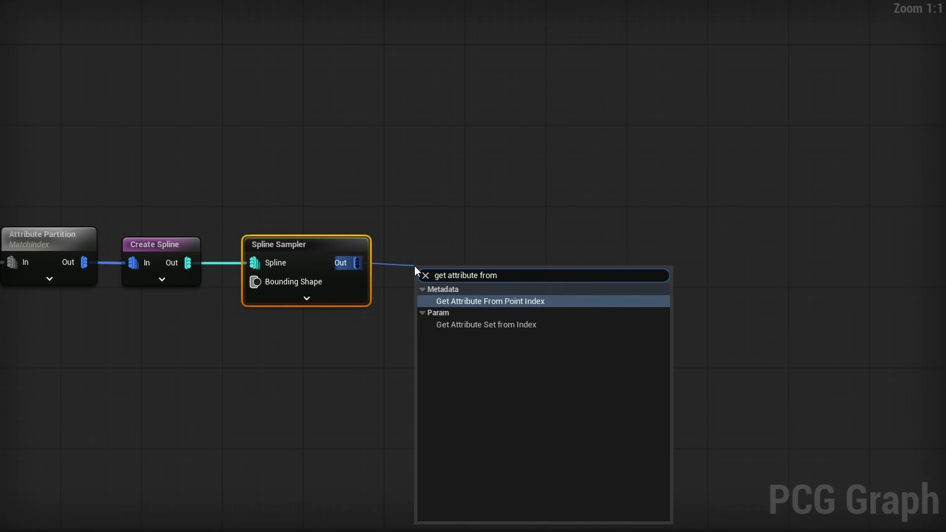
key("Return")
left_click_drag(466, 280, 449, 263)
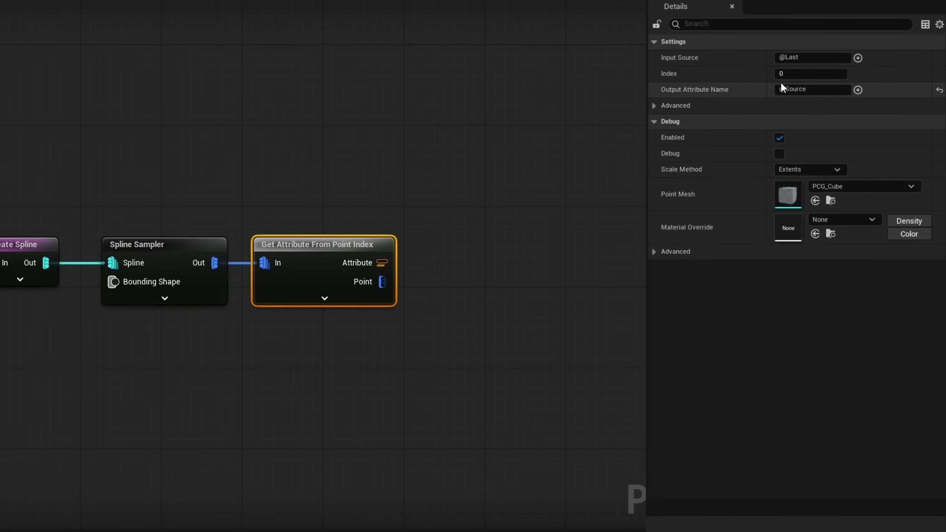
left_click_drag(414, 279, 511, 291)
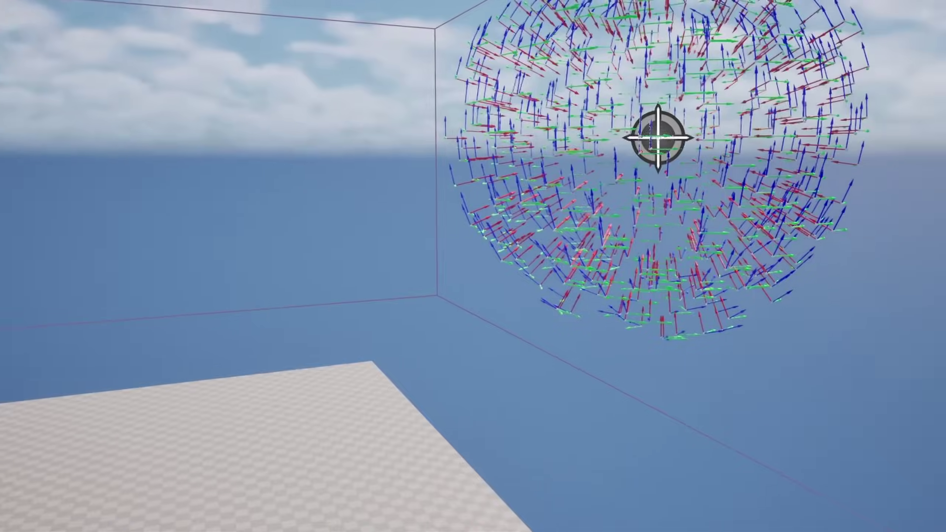
Examine the axis directions of the debug points around the target actor from outside and inside the point sphere.
key("e")
key("w")
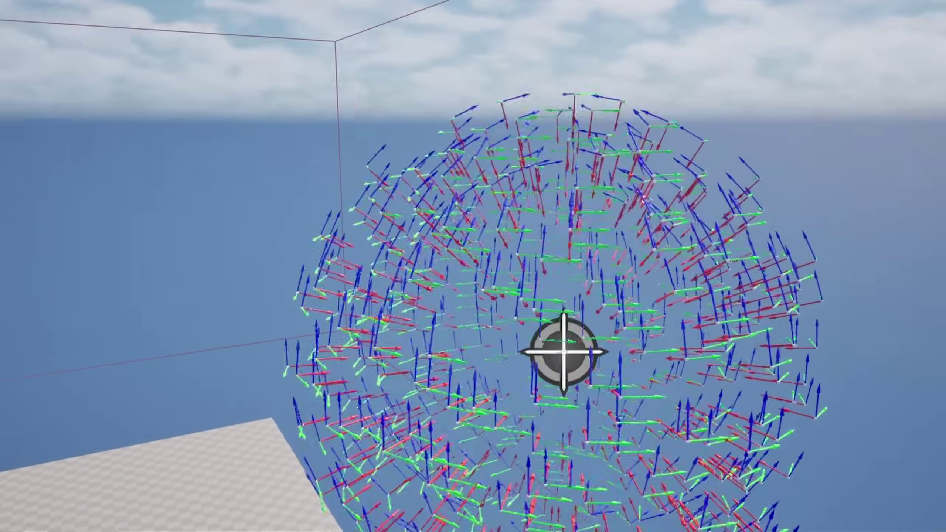
key("w")
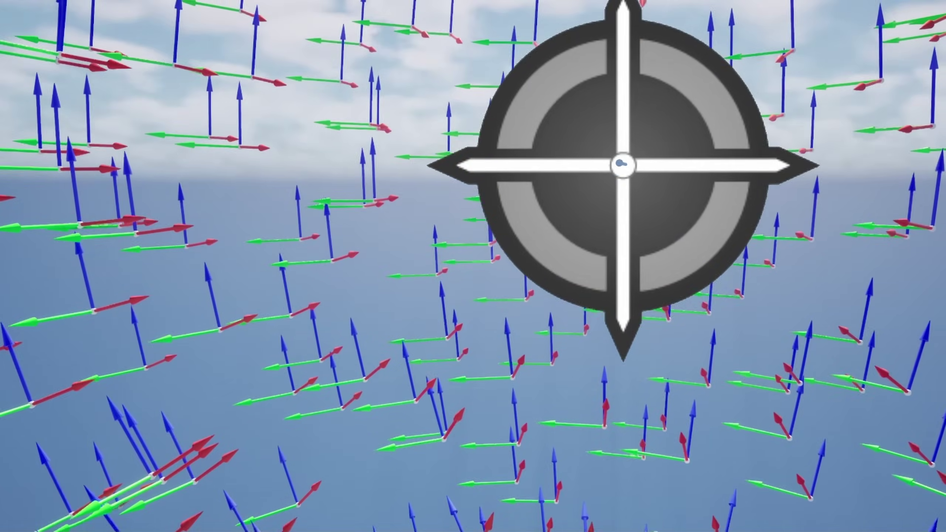
key("e")
key("w")
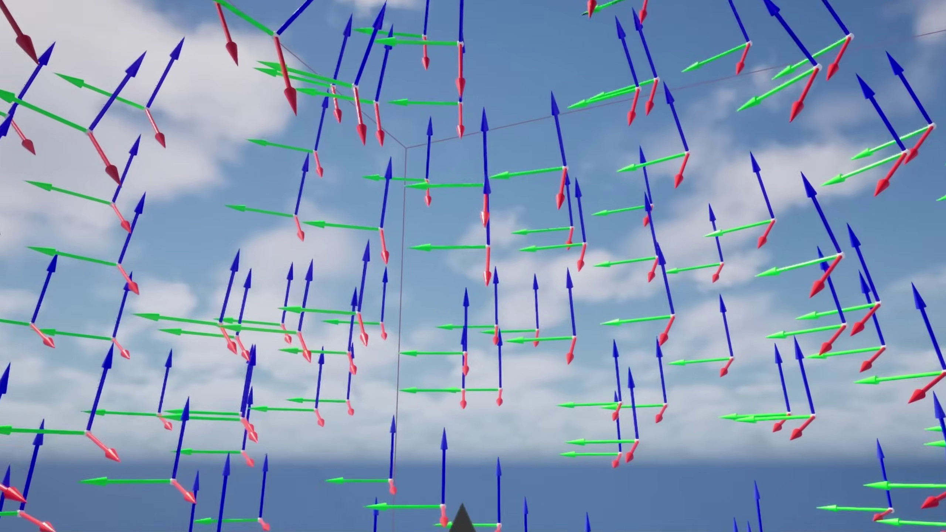
key("w")
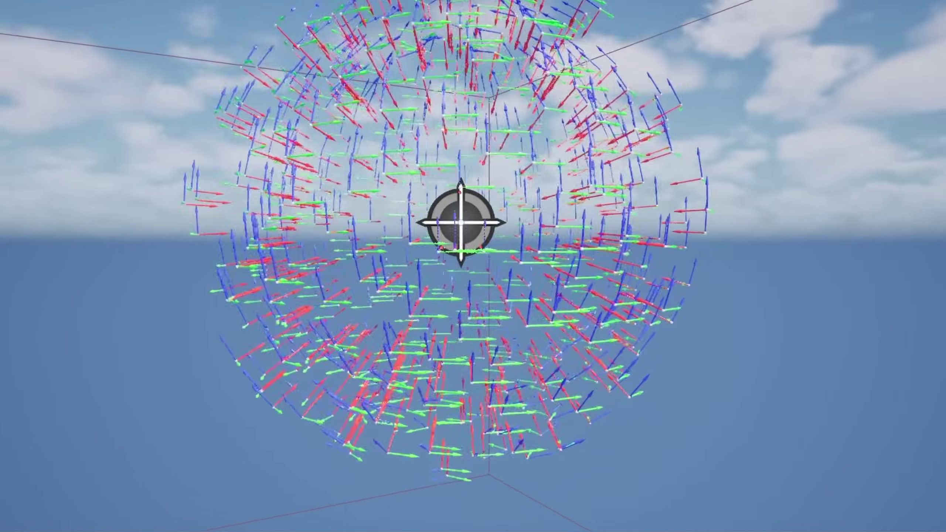
key("s")
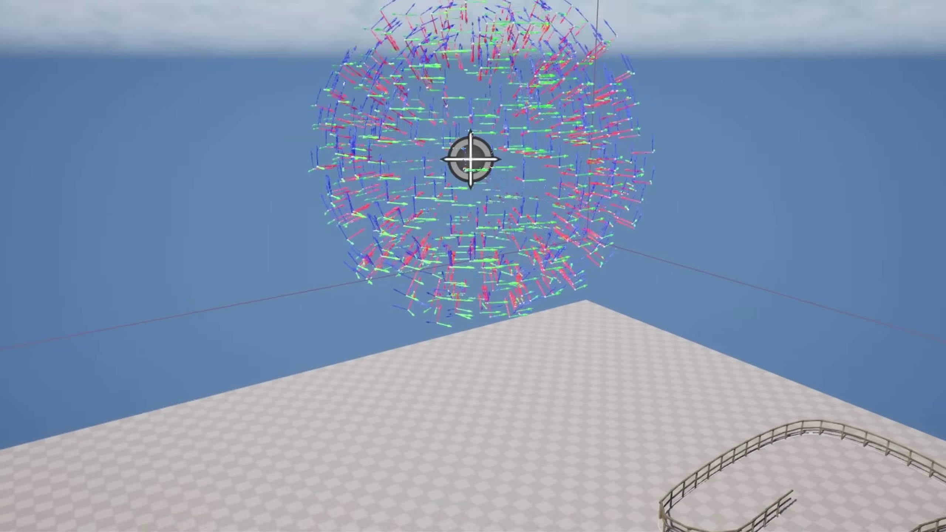
Duplicate the target actor above the fence loops and place the copy close to the other target so their point spheres overlap.
key("w")
key("s")
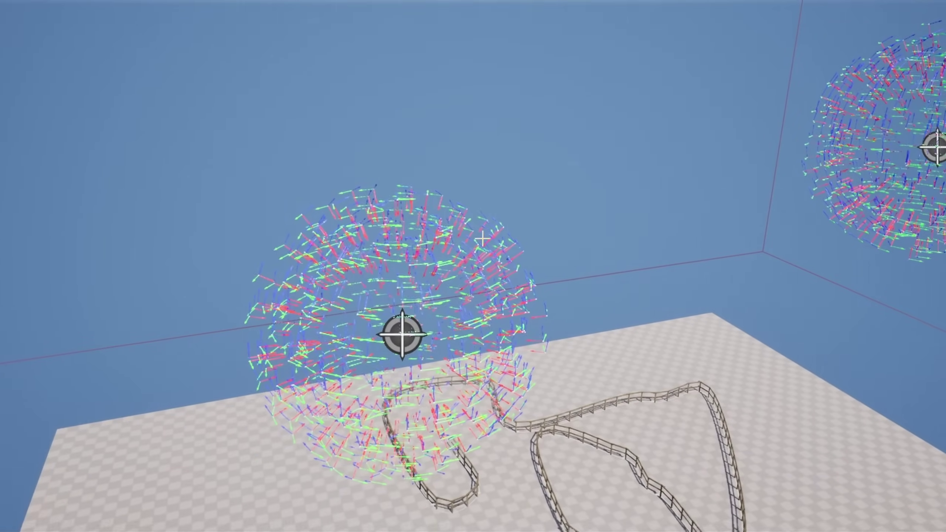
left_click(431, 424)
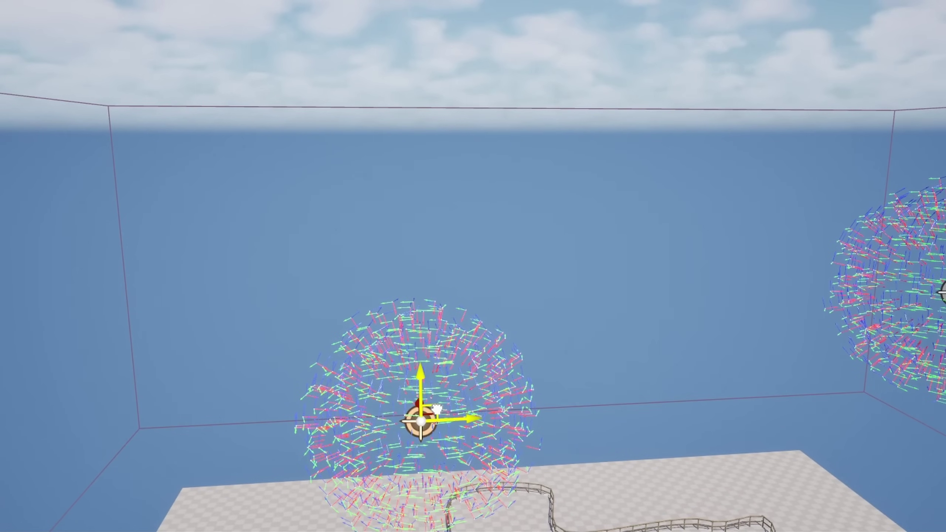
left_click_drag(437, 408, 872, 219, "alt")
Examine up close the axes of the points where the two targets' spheres overlap.
key("w")
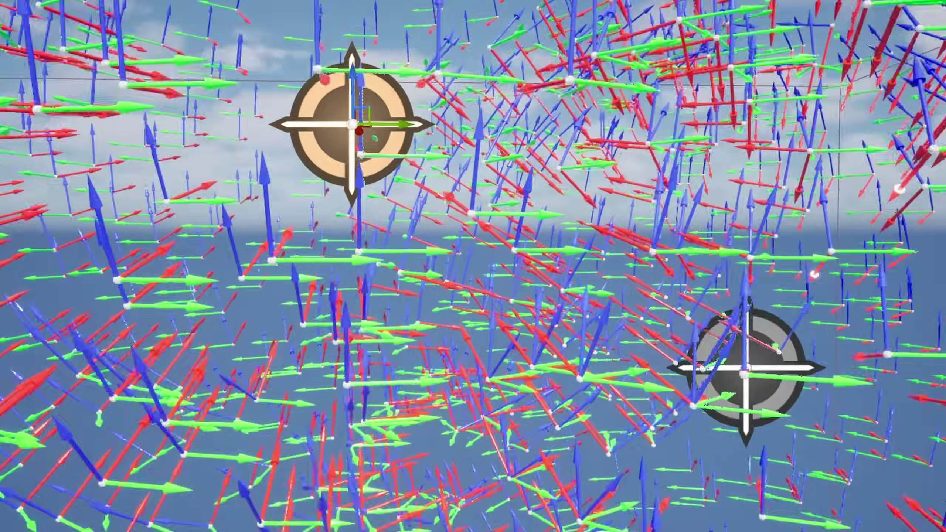
key("w")
right_click_drag(582, 441, 596, 496)
right_click_drag(484, 410, 555, 399)
key("s")
key("w")
key("a")
right_click_drag(503, 318, 782, 317)
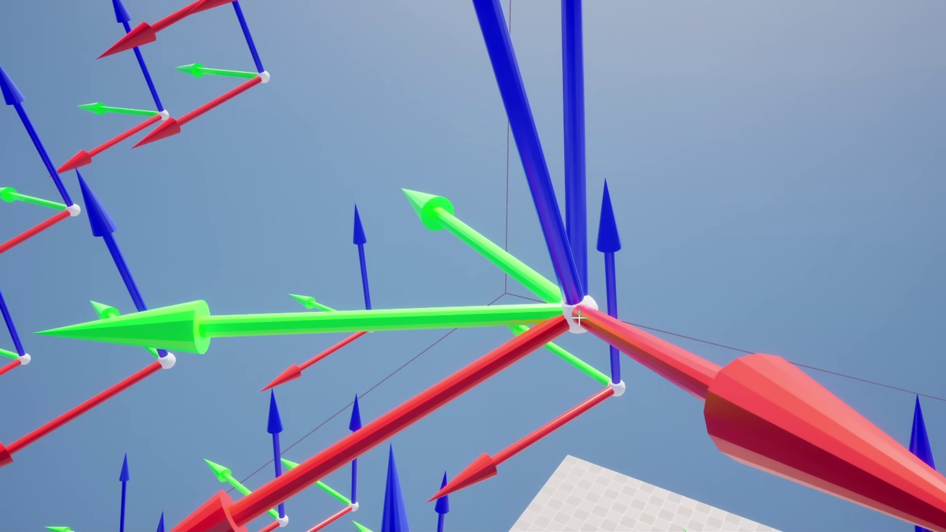
right_click_drag(543, 379, 484, 417)
key("s")
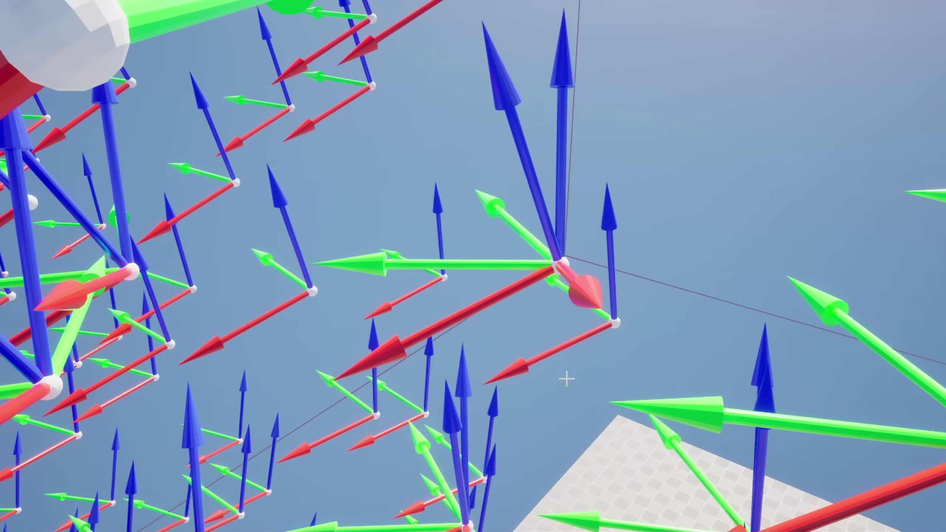
Detach the Debug node from the PCGLoop Look At node and add a Bounds Modifier connected to its Rotated output.
key("s")
right_click_drag(740, 302, 447, 298)
right_click_drag(827, 295, 843, 368)
key("e")
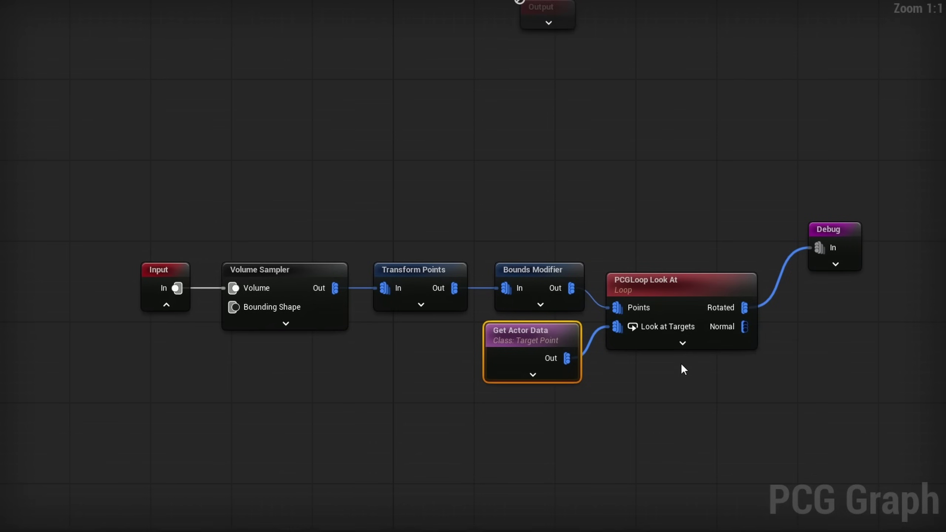
right_click_drag(680, 368, 479, 383)
left_click(476, 377)
right_click_drag(584, 393, 515, 388)
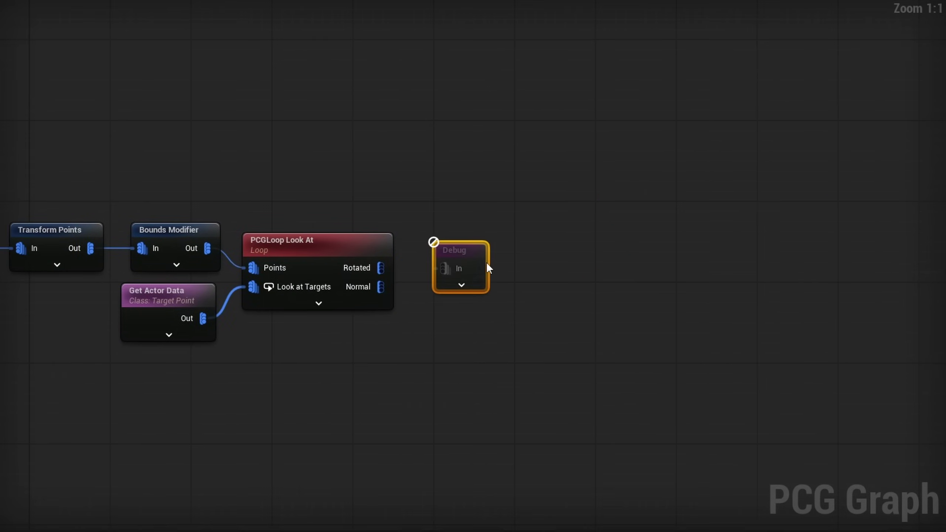
left_click_drag(465, 248, 370, 171)
left_click_drag(465, 273, 466, 272)
type("bounds m")
key("Return")
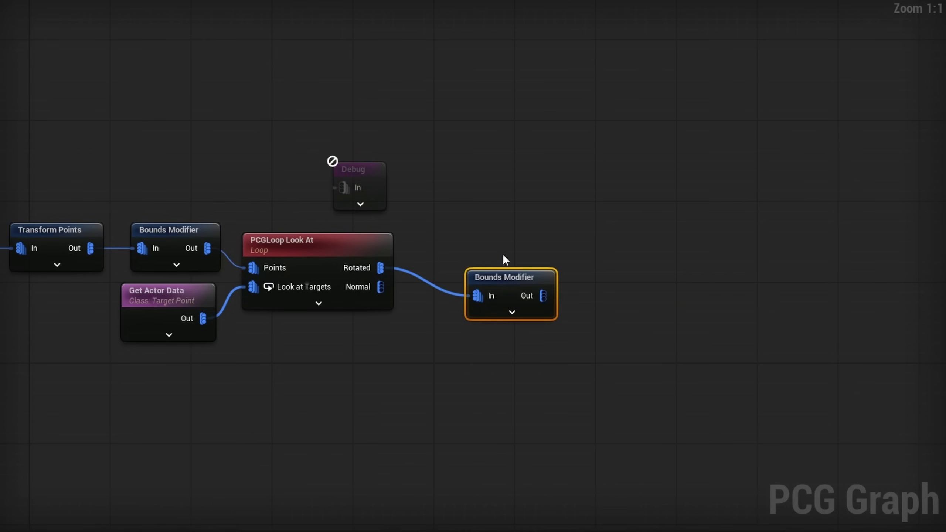
left_click_drag(529, 293, 496, 267)
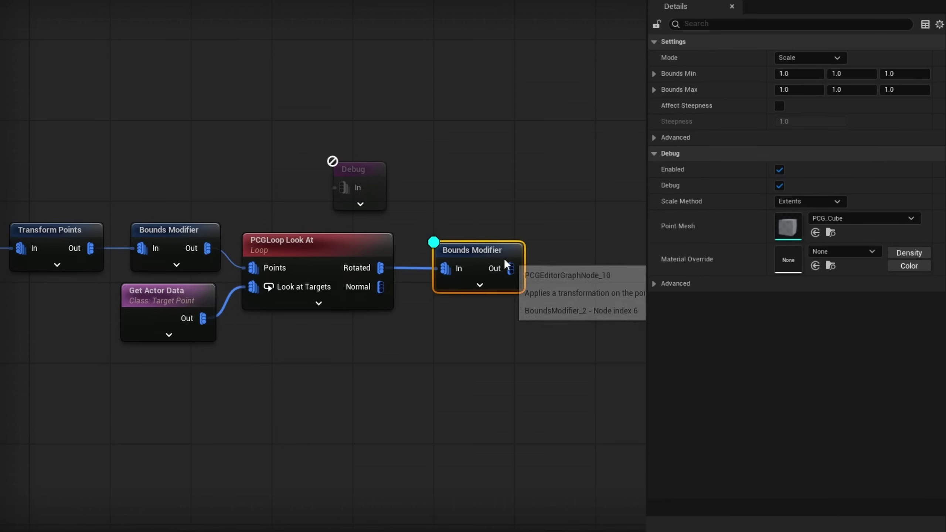
Set the new Bounds Modifier's Bounds Min to -1 on all three axes, switch its mode away from Scale and check the point sizes.
left_click(801, 73)
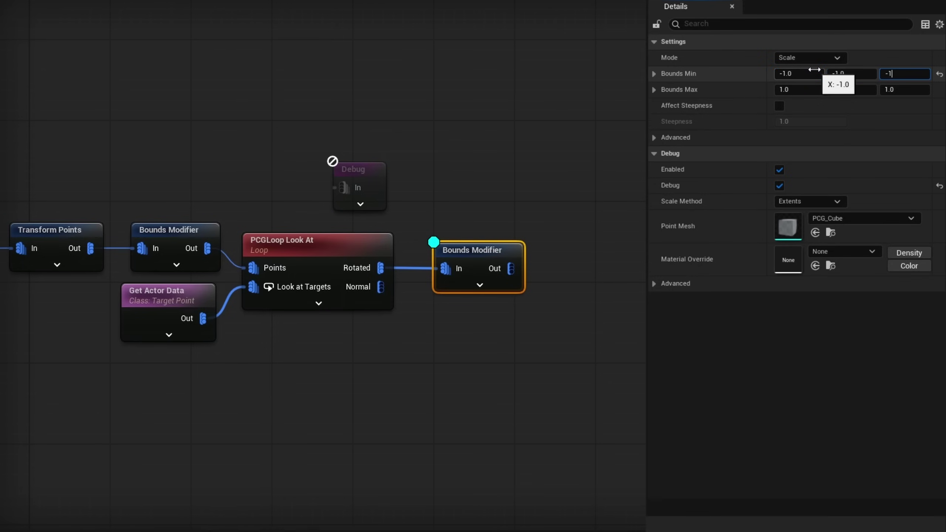
left_click(798, 61)
left_click(795, 74)
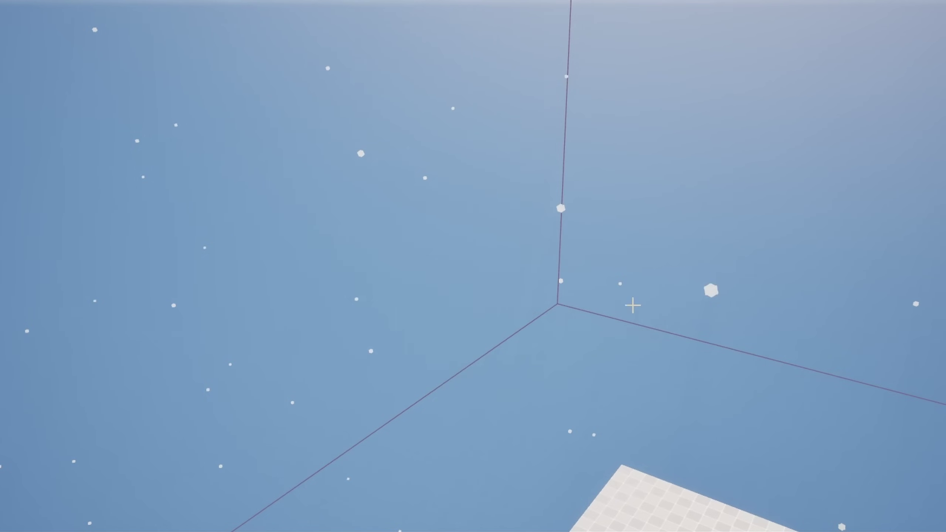
right_click_drag(732, 282, 718, 286)
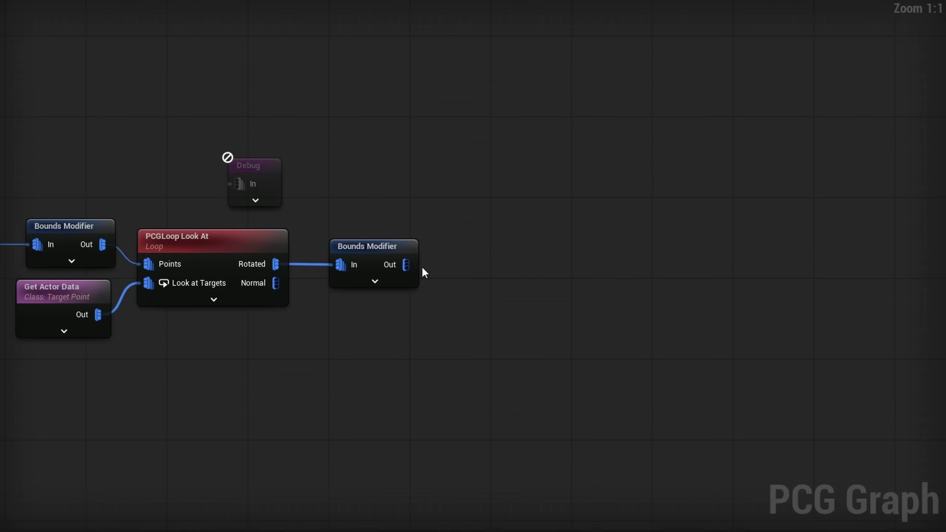
Add a Merge Points node after the new Bounds Modifier and align the two nodes in the chain.
left_click_drag(406, 265, 470, 263)
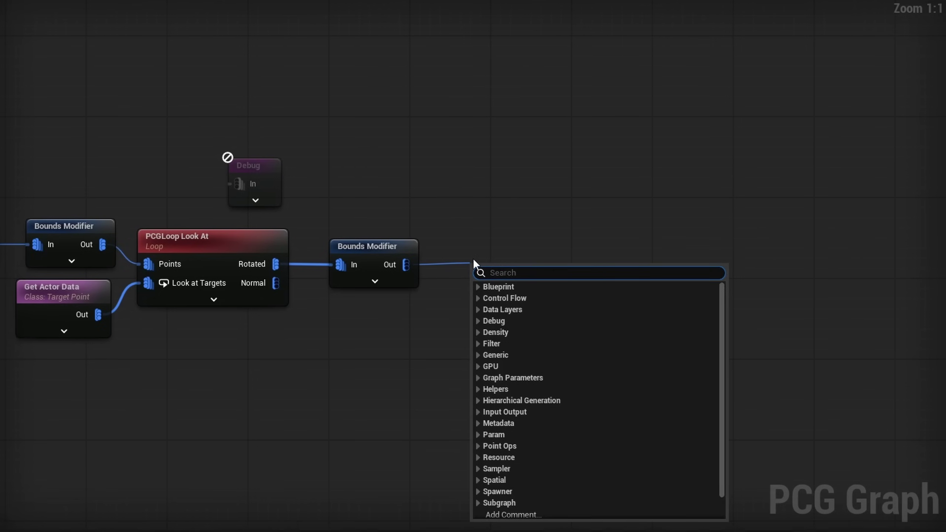
type("merge")
key("Down")
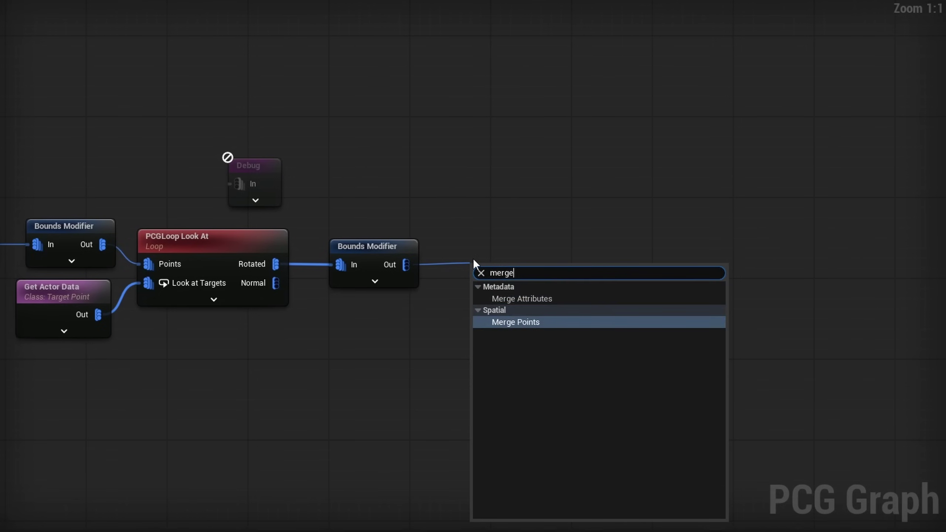
key("Return")
left_click_drag(504, 272, 477, 255)
left_click_drag(512, 208, 386, 286)
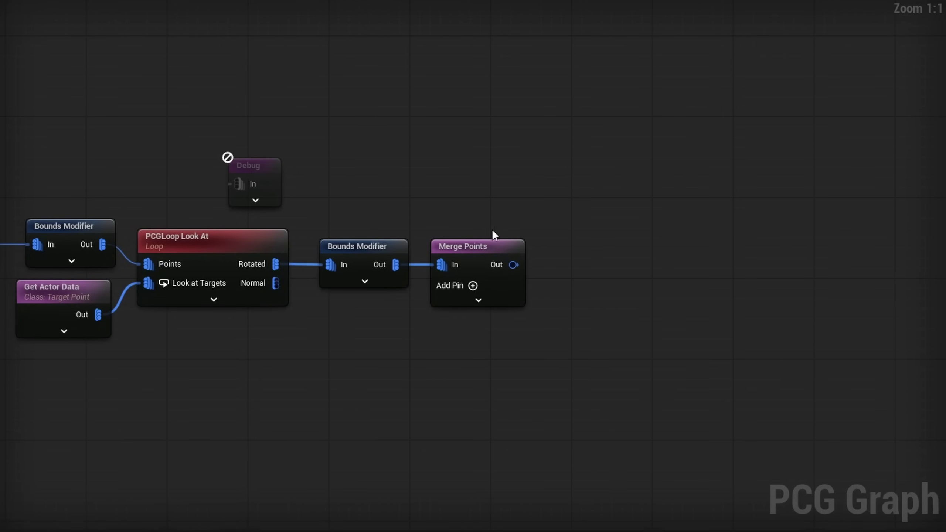
Add a Self Pruning node after Merge Points, with pruning type Small to Large and Distance as the comparison source.
left_click_drag(514, 265, 555, 262)
type("self")
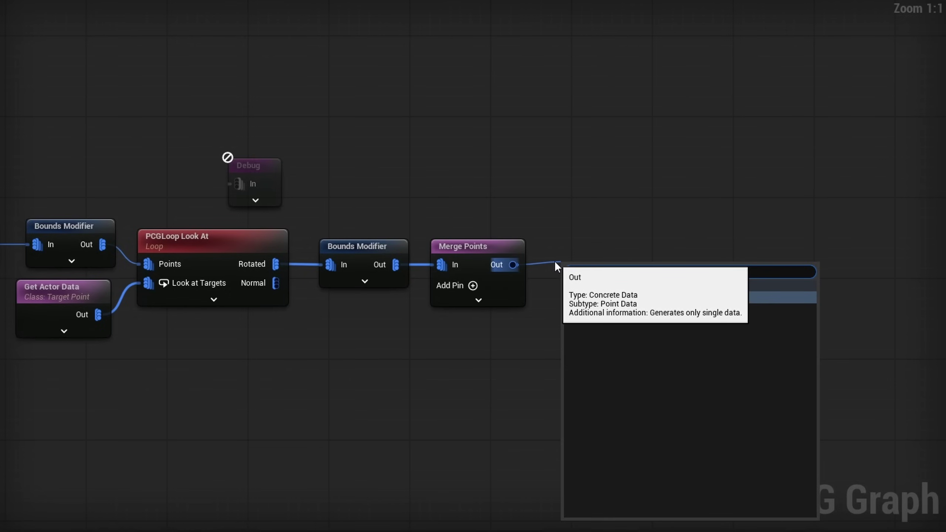
key("Return")
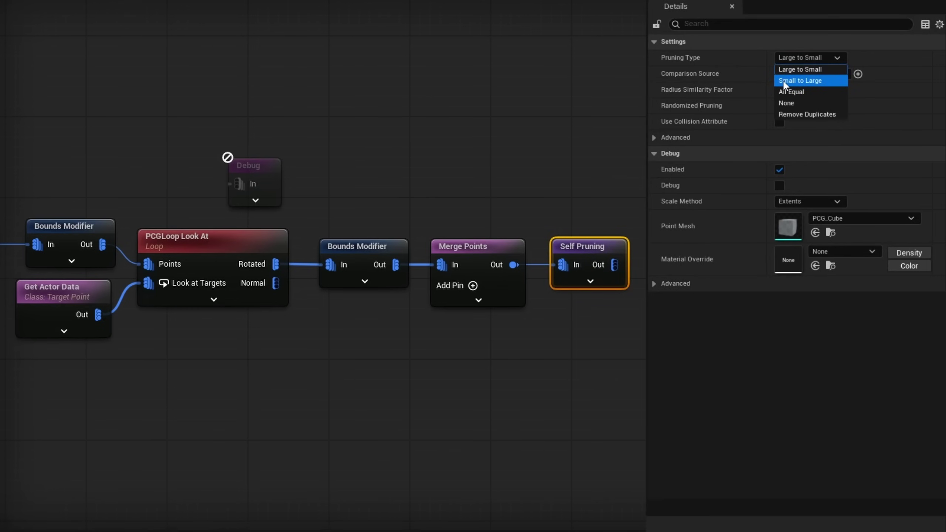
left_click(804, 82)
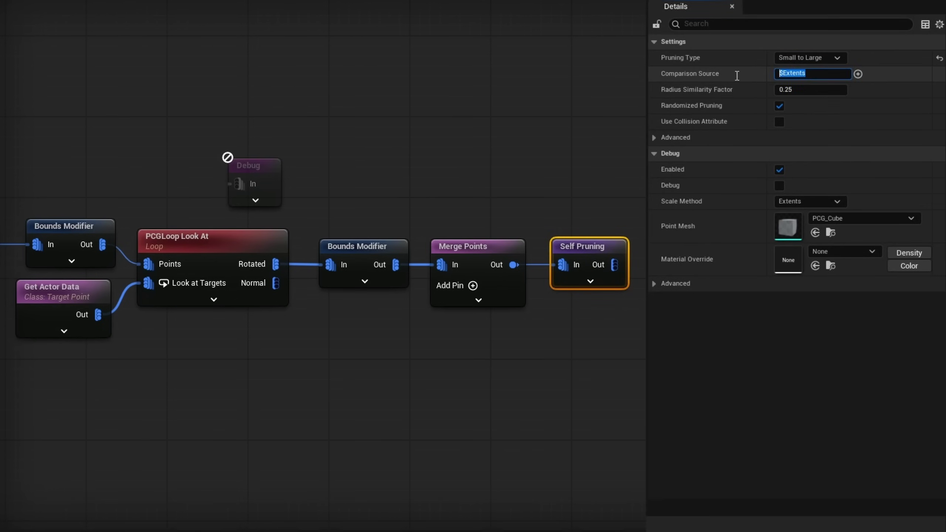
type("Distance")
key("Return")
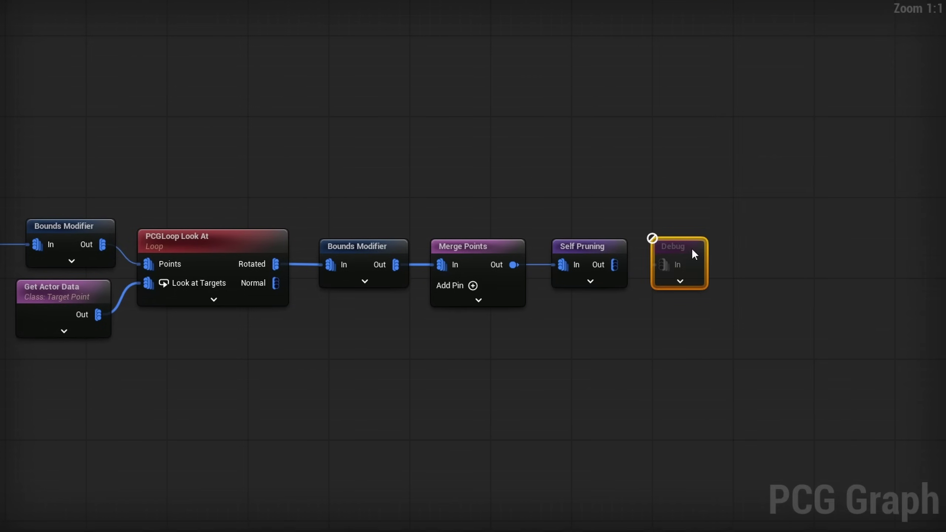
Debug the Self Pruning output and move the selected target actor across the volume toward the isolated point sphere.
left_click_drag(692, 248, 614, 265)
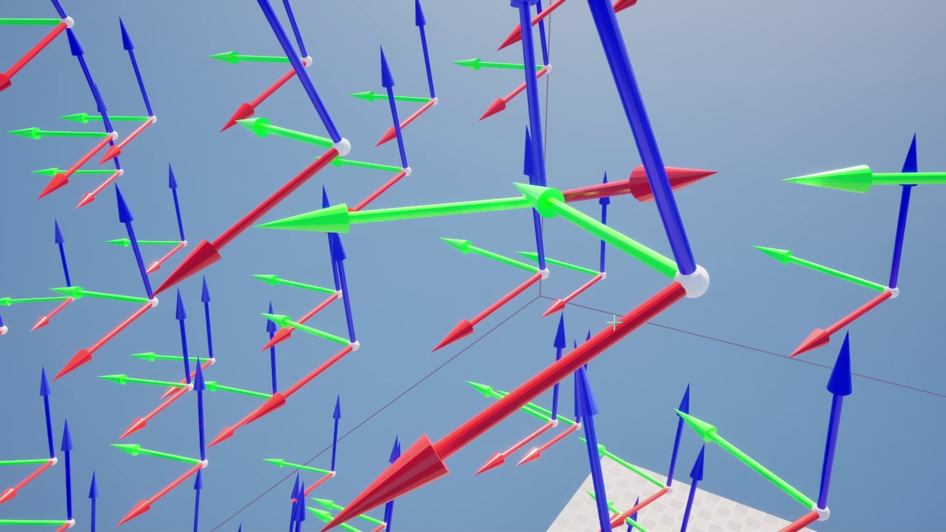
right_click_drag(478, 479, 402, 443)
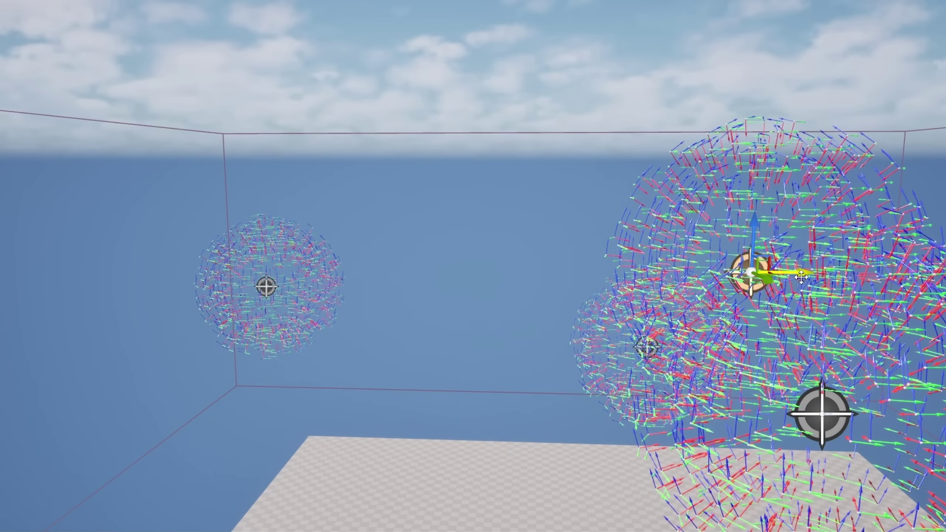
left_click_drag(782, 273, 352, 250)
right_click_drag(551, 247, 470, 247)
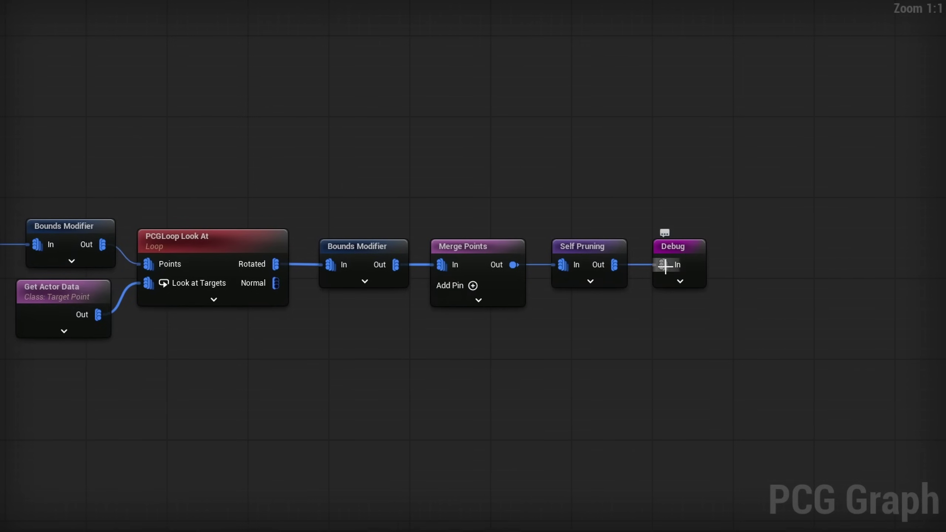
Replace the Debug connection with a Static Mesh Spawner after Self Pruning, using the SM_TeddyBear_Head mesh.
left_click_drag(667, 264, 559, 141)
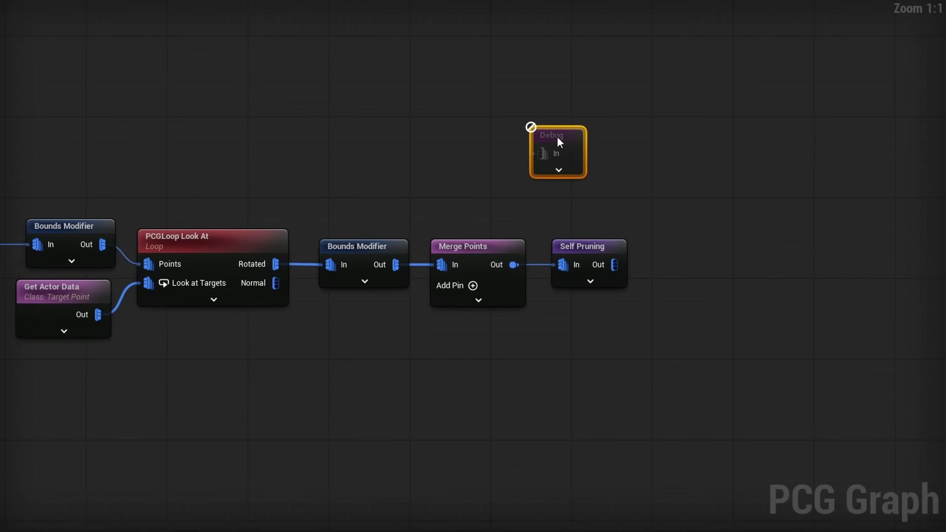
right_click_drag(702, 230, 584, 209)
left_click_drag(496, 245, 592, 229)
type("st")
key("Return")
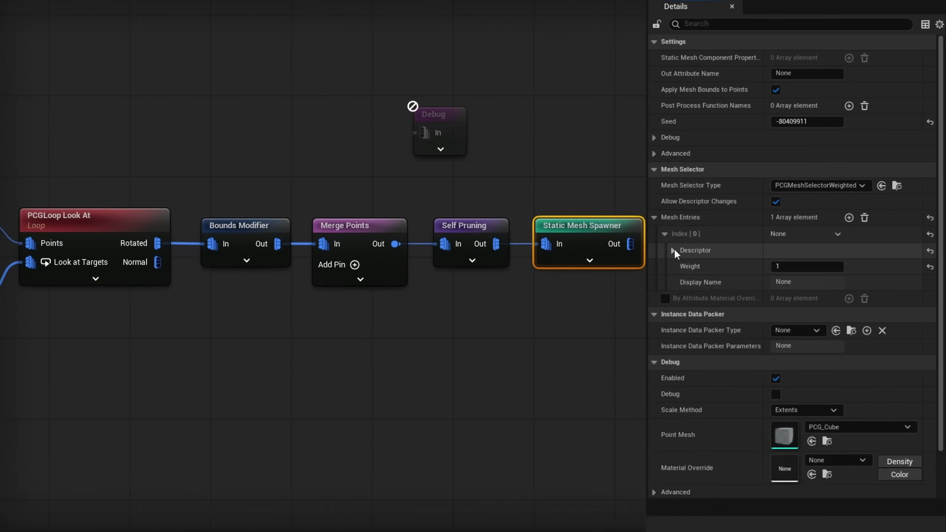
left_click(674, 251)
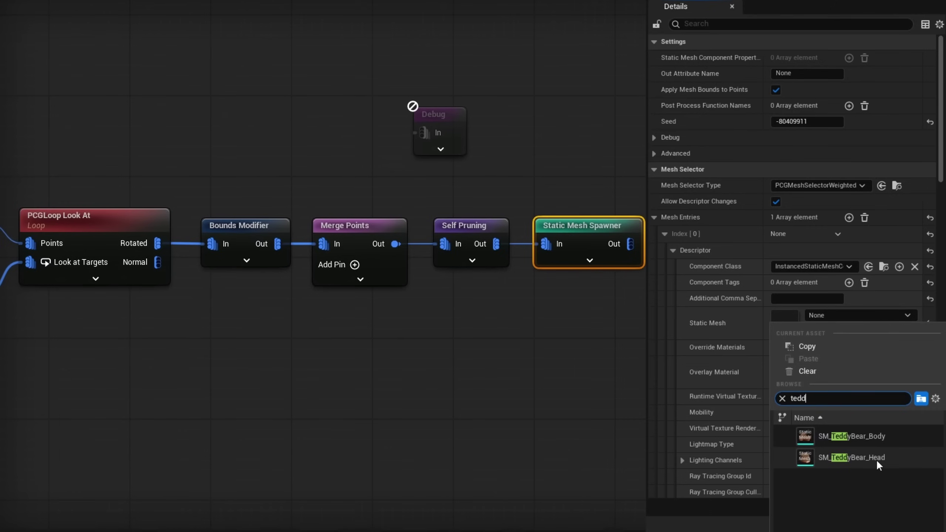
left_click(834, 458)
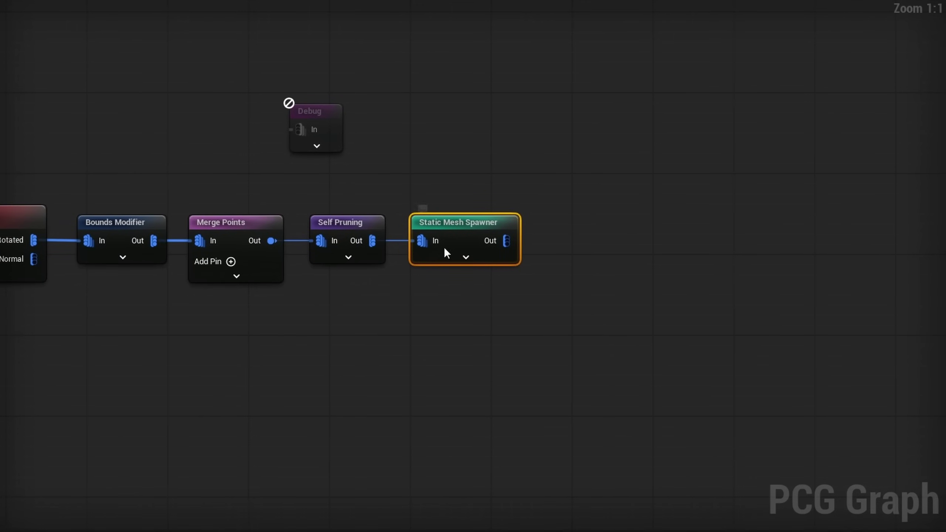
Insert a Transform Points node between Self Pruning and the Static Mesh Spawner, with minimum and maximum scale of 2, and inspect the spawned heads.
left_click_drag(445, 247, 666, 234)
left_click_drag(373, 242, 442, 245)
type("transform poin")
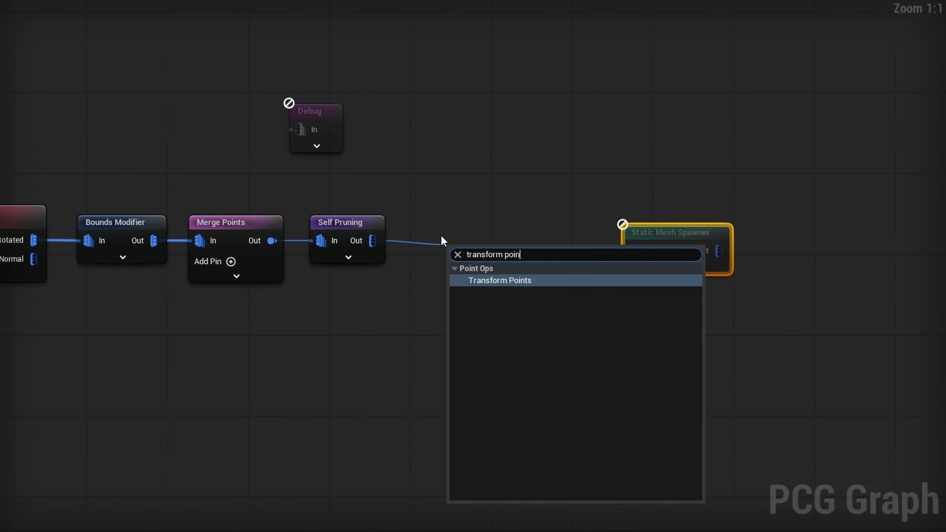
key("Return")
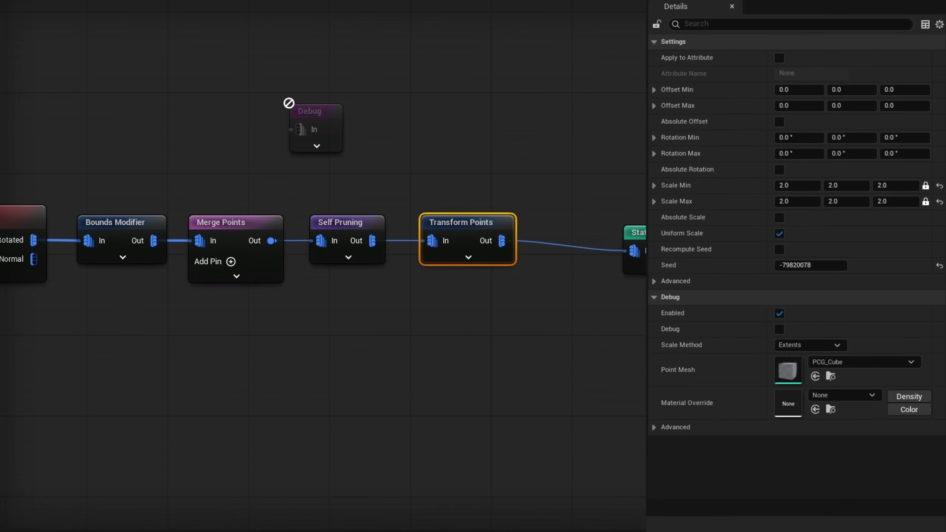
left_click_drag(638, 232, 599, 224)
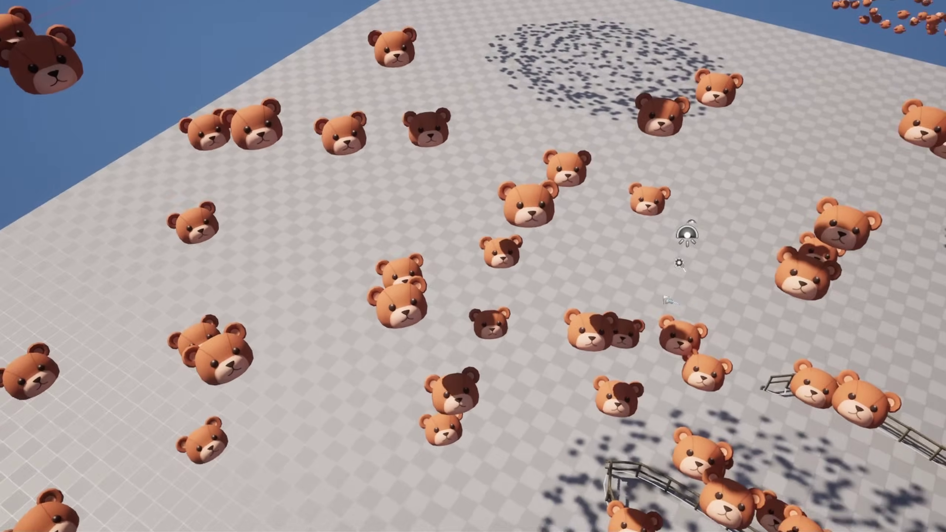
right_click_drag(473, 266, 316, 127)
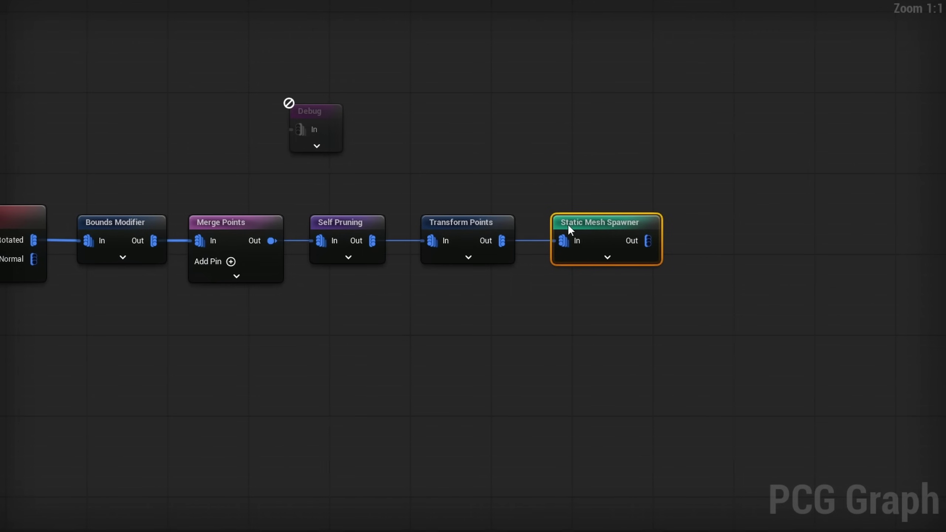
Duplicate the Static Mesh Spawner, connect the copy to the Transform Points output and open its mesh entry's descriptor.
key("ctrl+d")
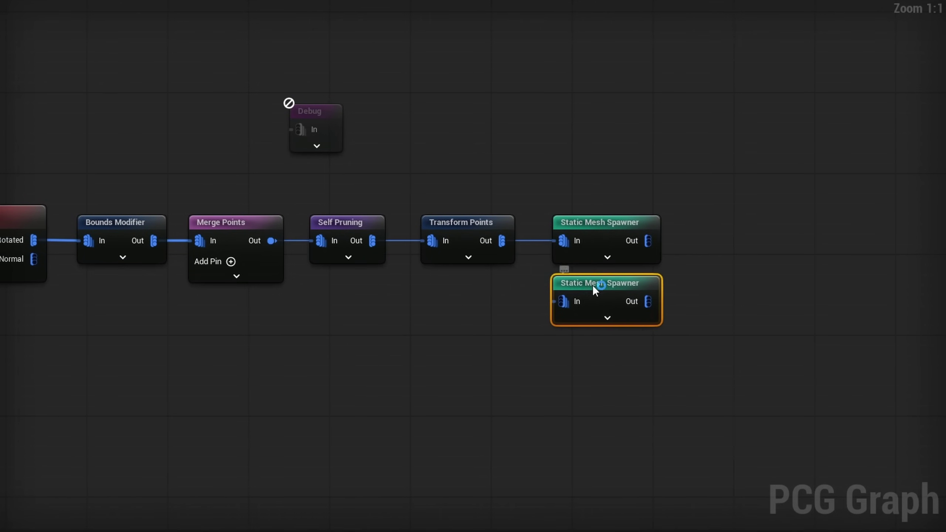
left_click_drag(503, 241, 586, 306)
left_click_drag(592, 286, 583, 297)
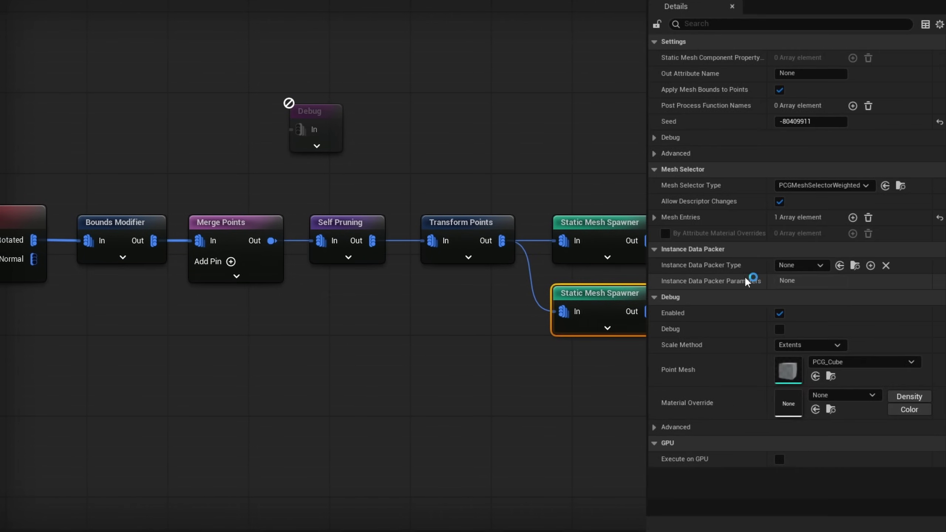
left_click(654, 217)
left_click(664, 234)
left_click(672, 251)
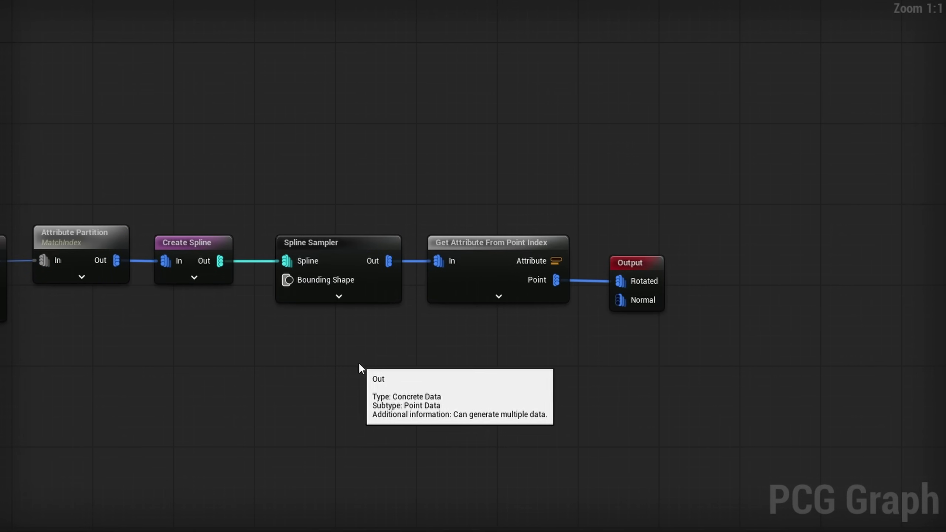
In the loop subgraph, lower the Output node and connect the lower Set node's output to its Normal pin.
right_click_drag(357, 362, 503, 315)
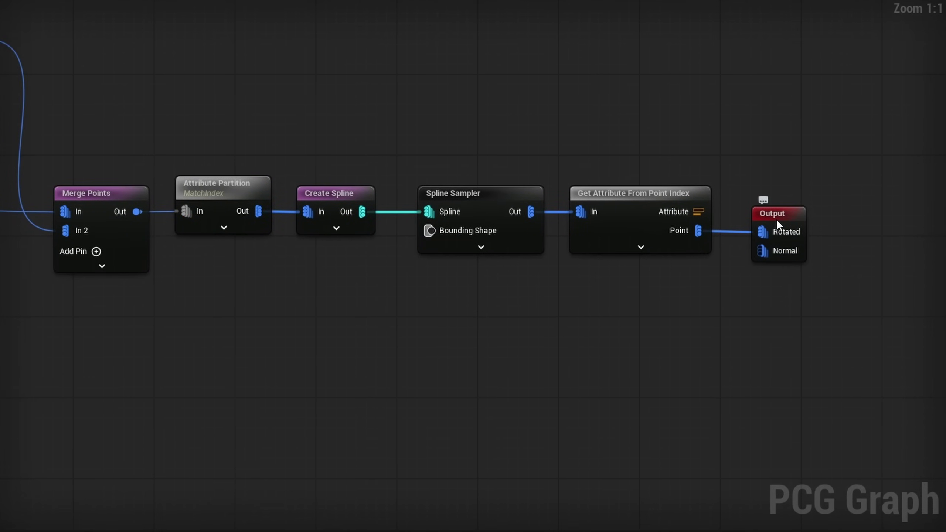
left_click_drag(776, 219, 784, 260)
scroll(585, 274, "down", 4)
right_click_drag(417, 247, 336, 211)
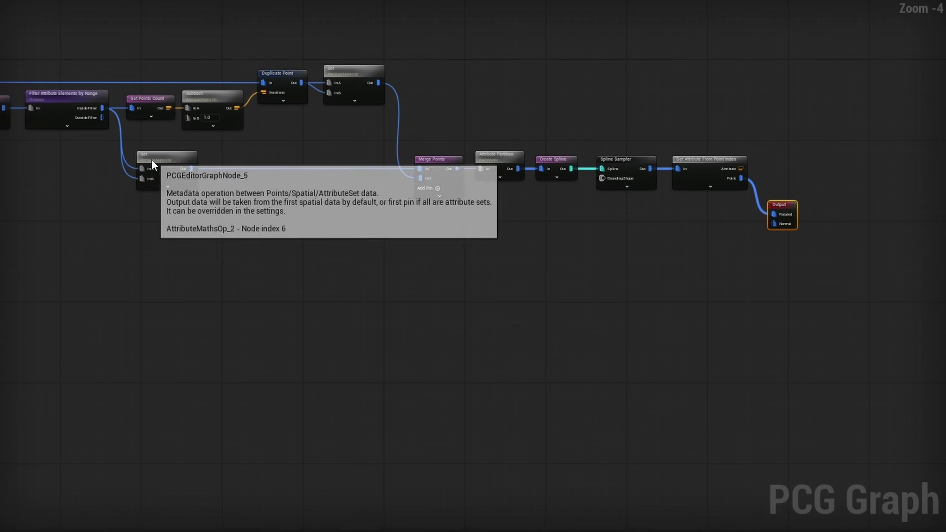
scroll(151, 158, "up", 2)
left_click_drag(108, 157, 647, 239)
right_click_drag(427, 269, 598, 259)
scroll(459, 245, "down", 1)
right_click_drag(459, 245, 664, 280)
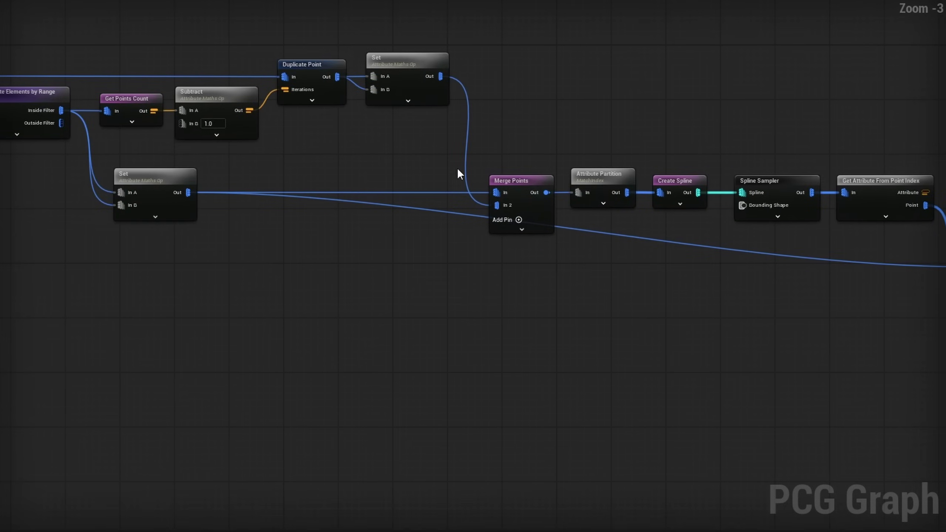
Add a reroute point on the wire to the Normal pin and place it just below and after the lower Set node.
right_click_drag(547, 192, 432, 195)
right_click_drag(823, 229, 851, 230)
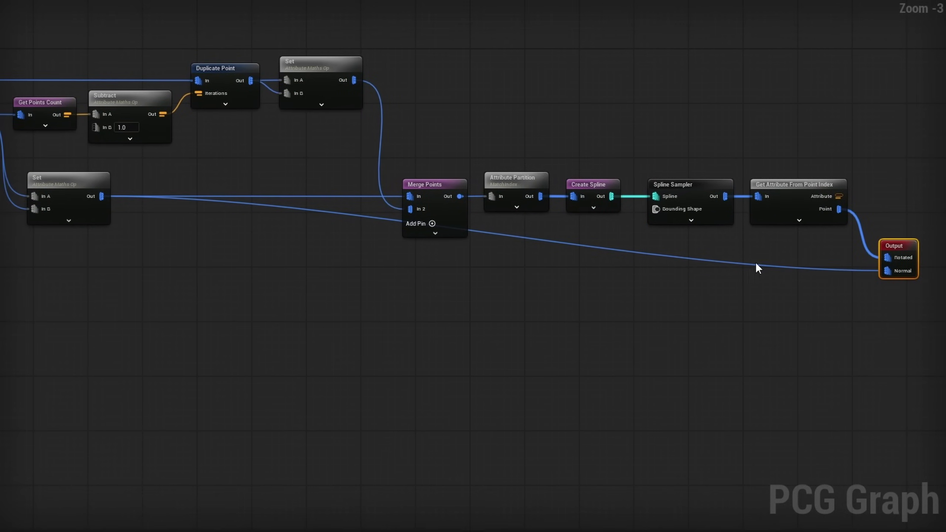
double_click(760, 265)
left_click_drag(760, 265, 308, 256)
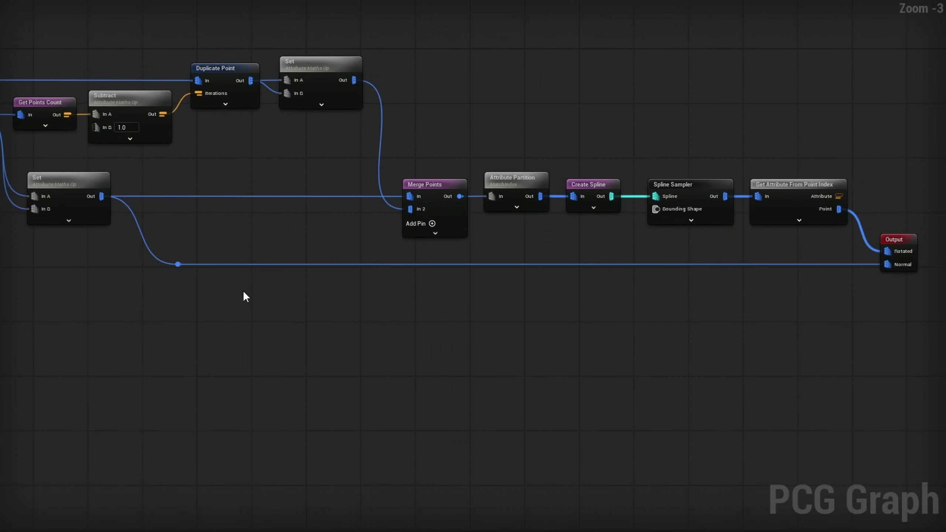
right_click_drag(220, 292, 88, 267)
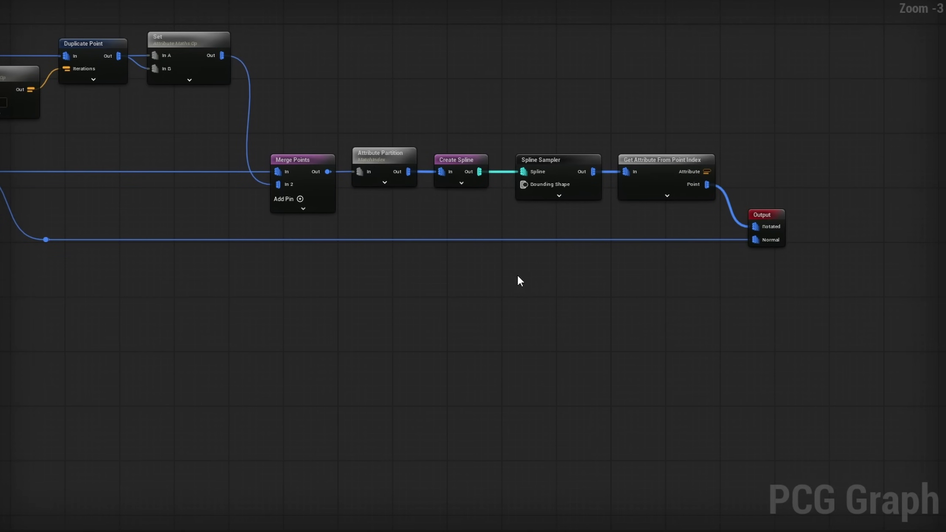
right_click_drag(514, 267, 945, 379)
scroll(265, 208, "up", 3)
left_click_drag(554, 220, 504, 372)
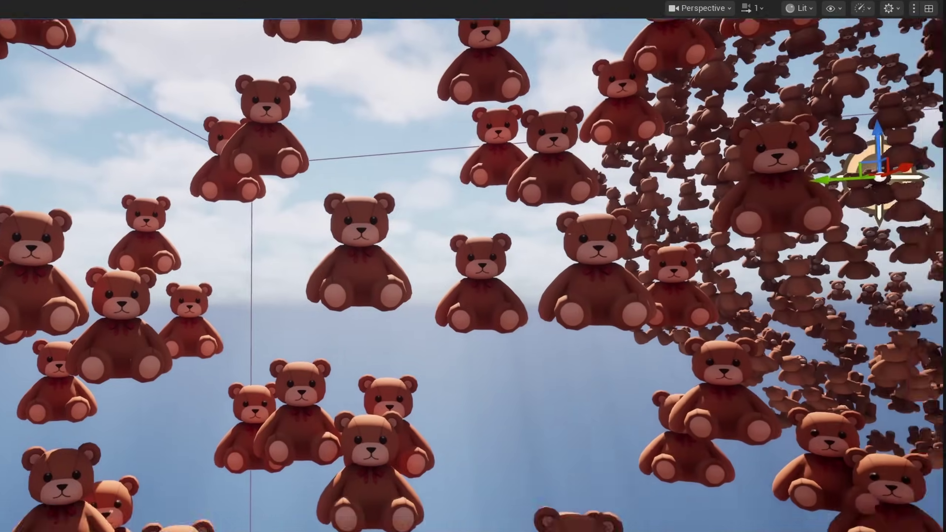
Disconnect the duplicated Static Mesh Spawner from the Transform Points output and place it lower in the graph.
right_click_drag(473, 266, 618, 283)
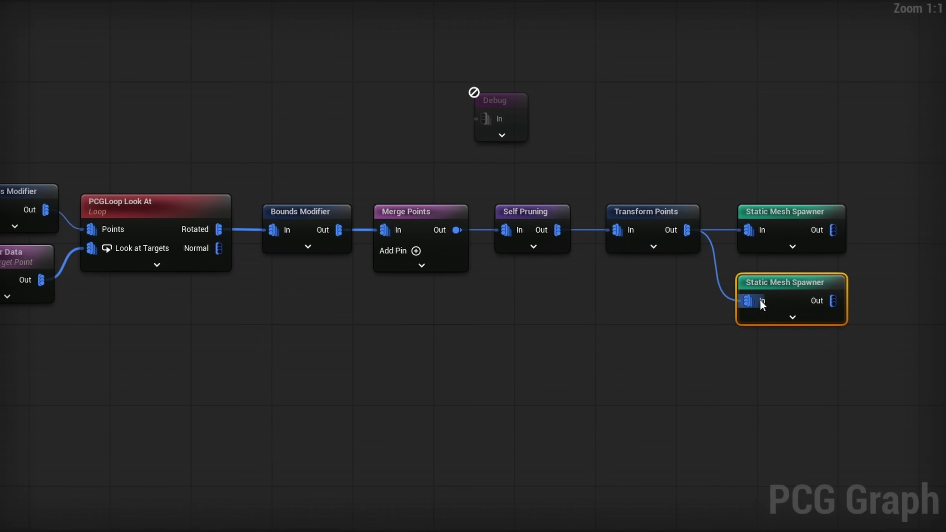
left_click(760, 300, "alt")
left_click_drag(775, 286, 775, 316)
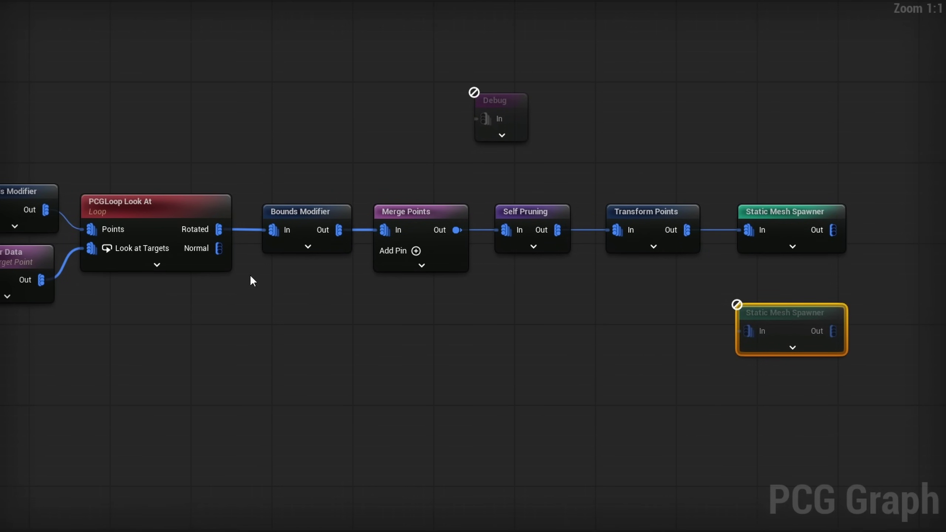
Duplicate the Transform Points node and wire it between the loop node's Normal output and the lower Static Mesh Spawner.
left_click(685, 218)
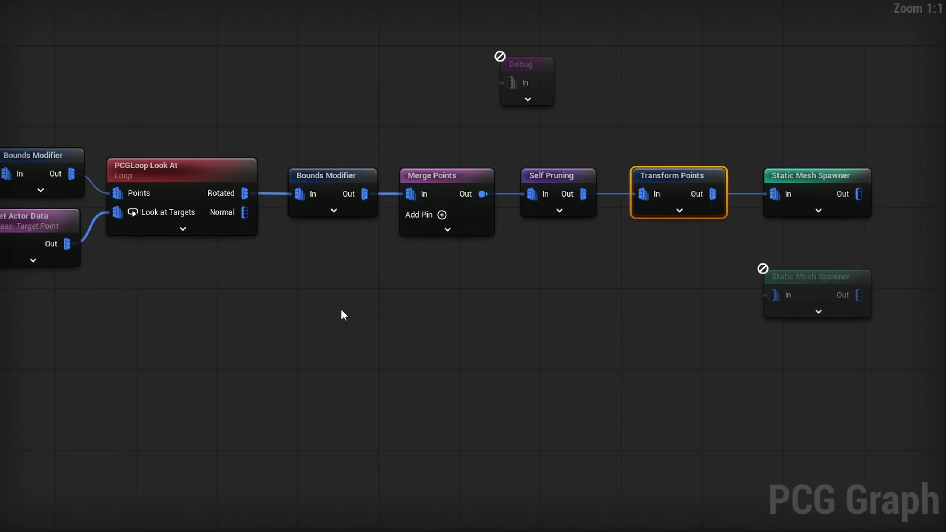
key("ctrl+v")
left_click_drag(244, 212, 360, 305)
left_click_drag(430, 305, 535, 288)
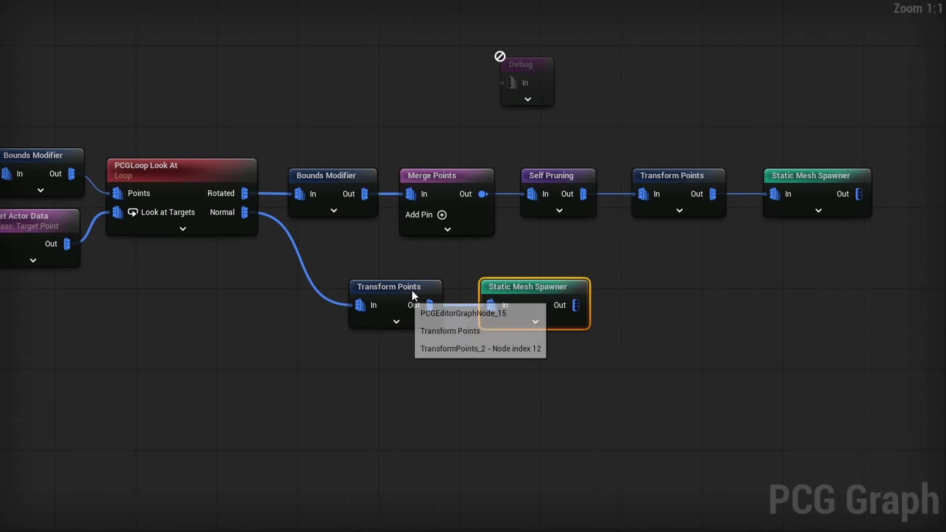
Set the lower Transform Points node's maximum rotation around Z to 360 degrees.
left_click(425, 287)
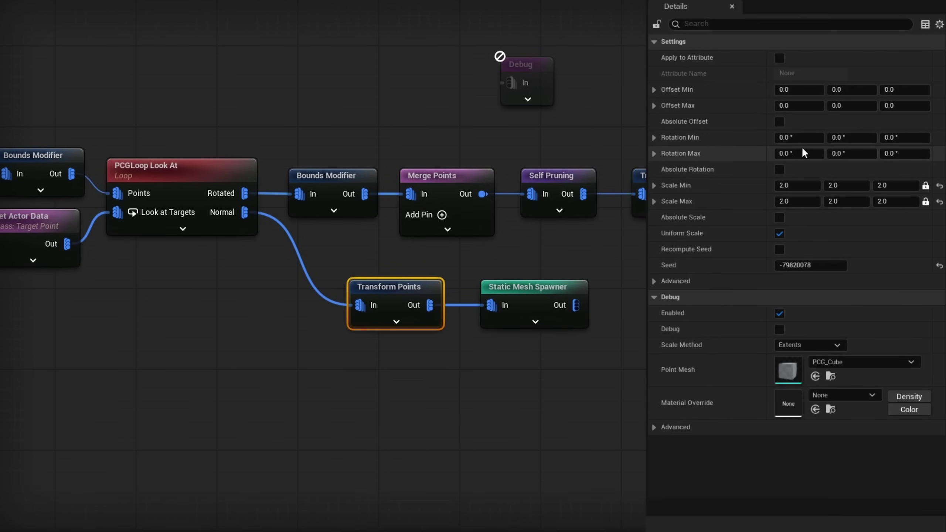
left_click(904, 152)
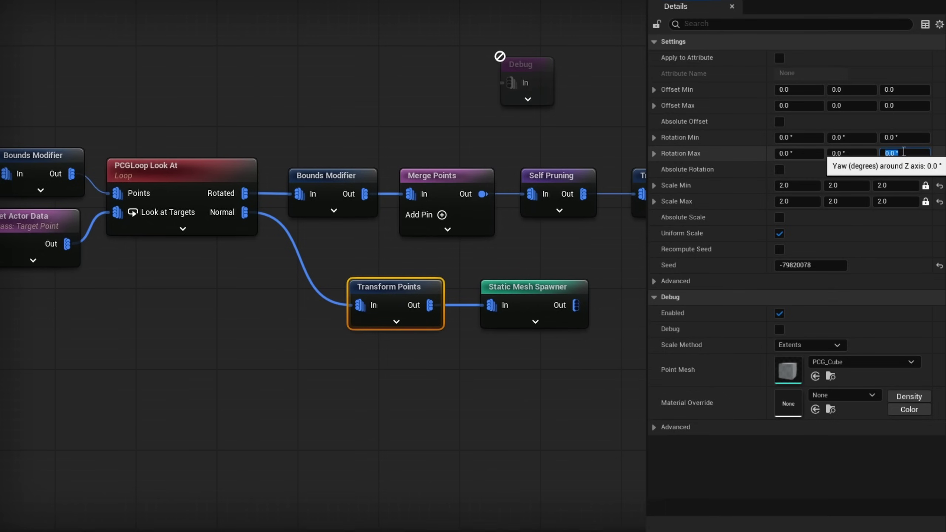
type("360")
key("Return")
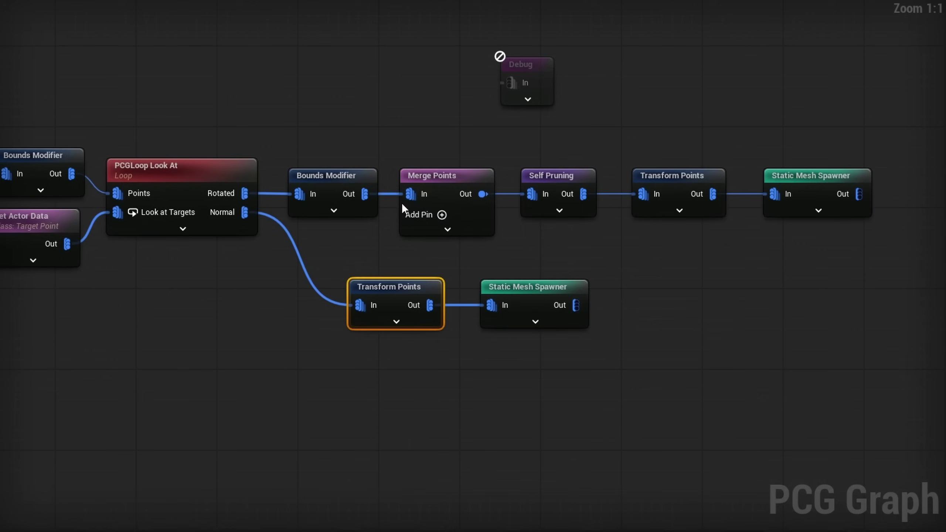
Disconnect the lower Transform Points node from the Normal output and move it with its spawner farther along, leaving room before it.
left_click_drag(295, 228, 611, 169)
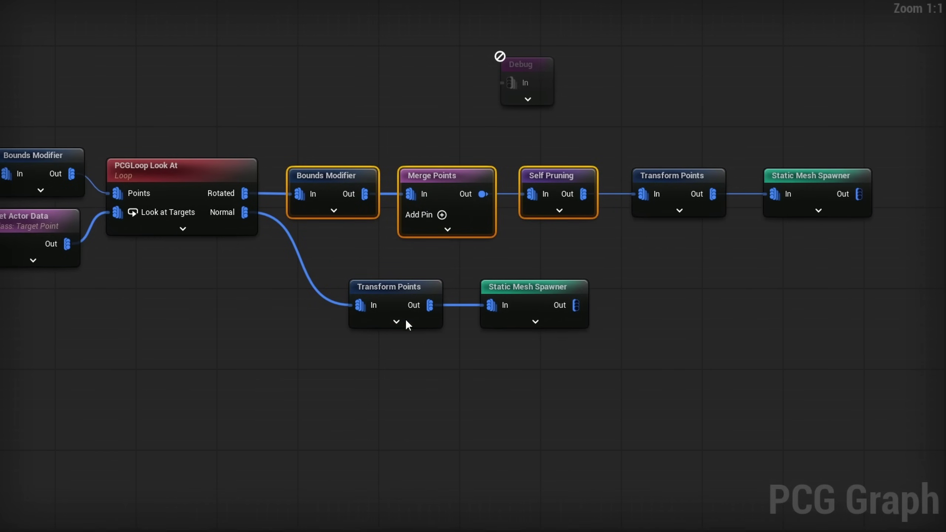
mouse_move(368, 305)
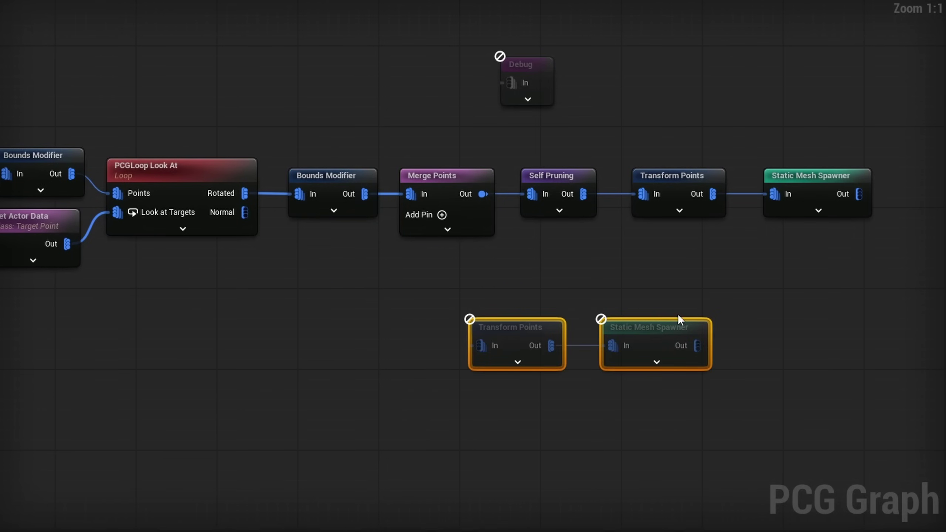
left_click_drag(510, 363, 602, 362)
Duplicate the Bounds Modifier, Merge Points and Self Pruning nodes together and place the copies below the originals.
left_click_drag(579, 153, 331, 215)
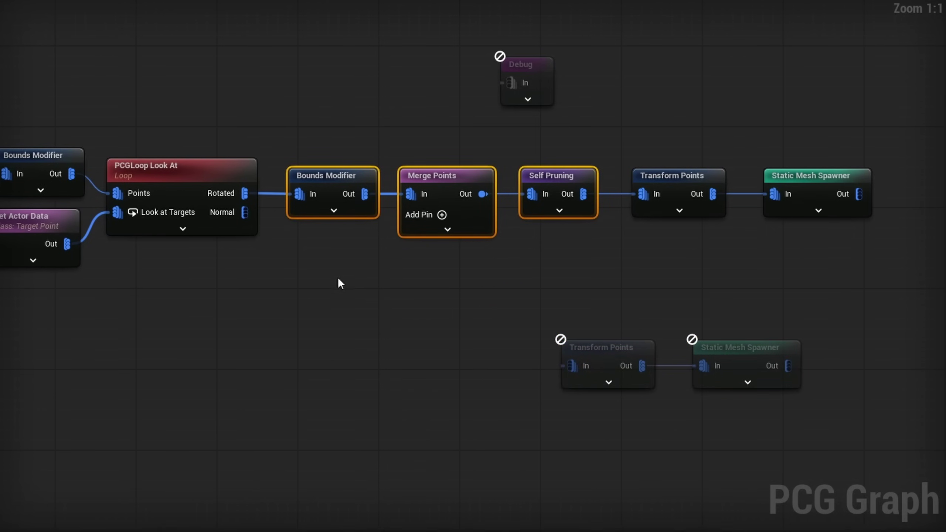
right_click_drag(353, 280, 417, 247)
key("ctrl+d")
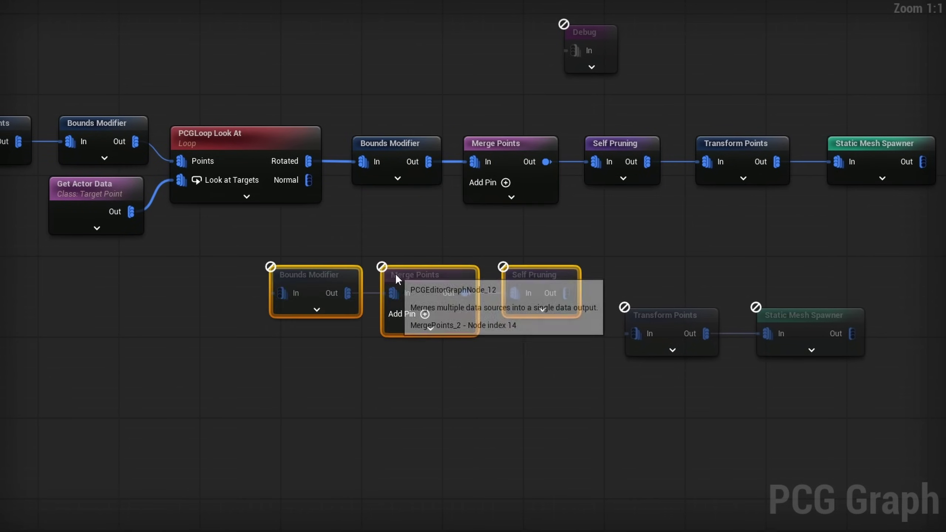
Connect the Normal output to the duplicated Bounds Modifier and the duplicated Self Pruning to the lower Transform Points, then align the lower row.
left_click_drag(309, 181, 287, 293)
right_click_drag(502, 306, 403, 304)
left_click_drag(461, 290, 539, 330)
left_click_drag(722, 262, 577, 356)
left_click_drag(589, 318, 599, 288)
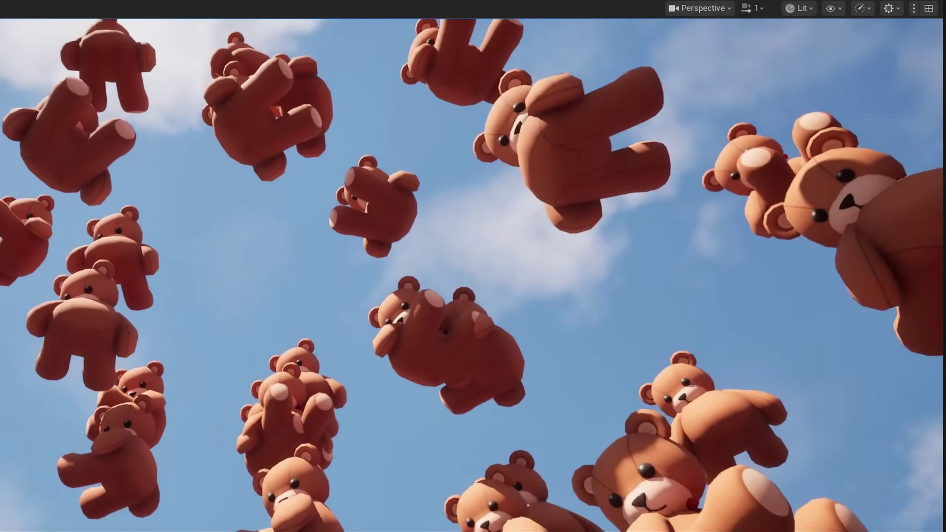
Inspect the spawned teddy bears and their head and body rotations from several viewpoints in the level.
left_click_drag(511, 267, 568, 255)
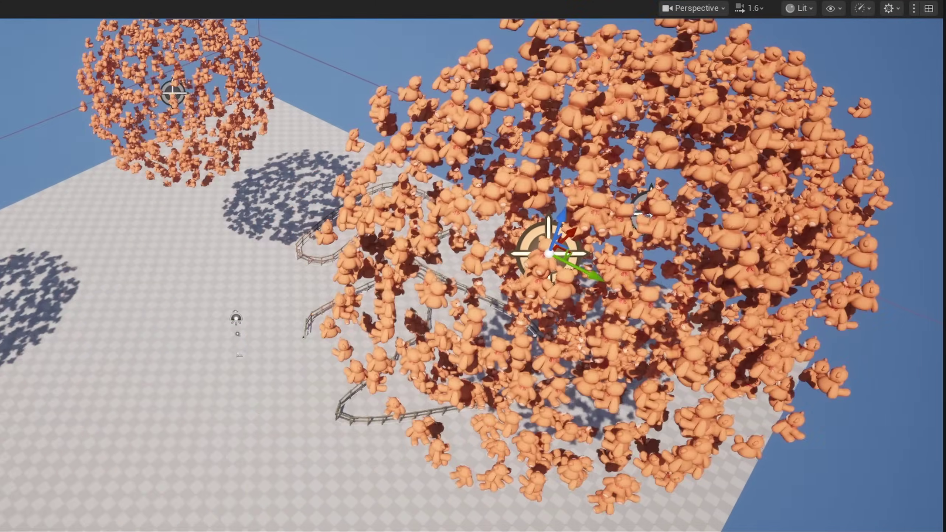
key("w")
scroll(473, 275, "down", 3)
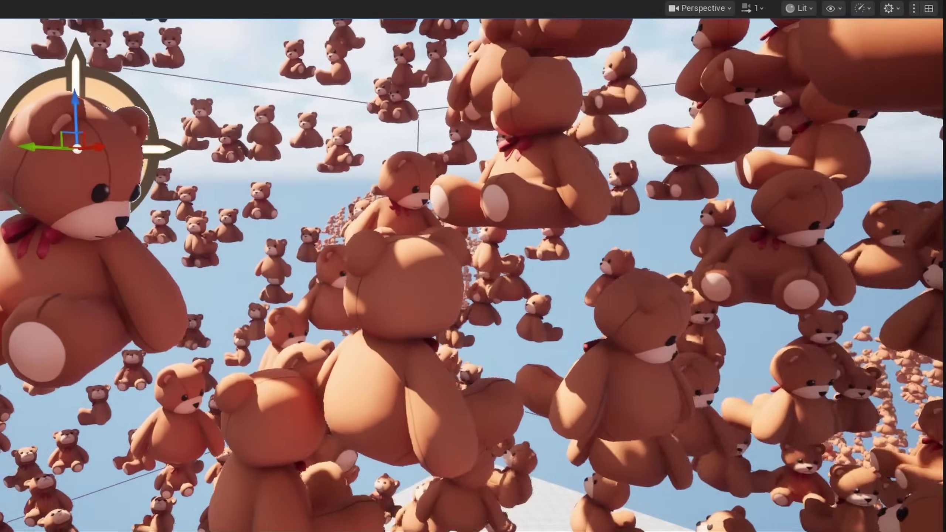